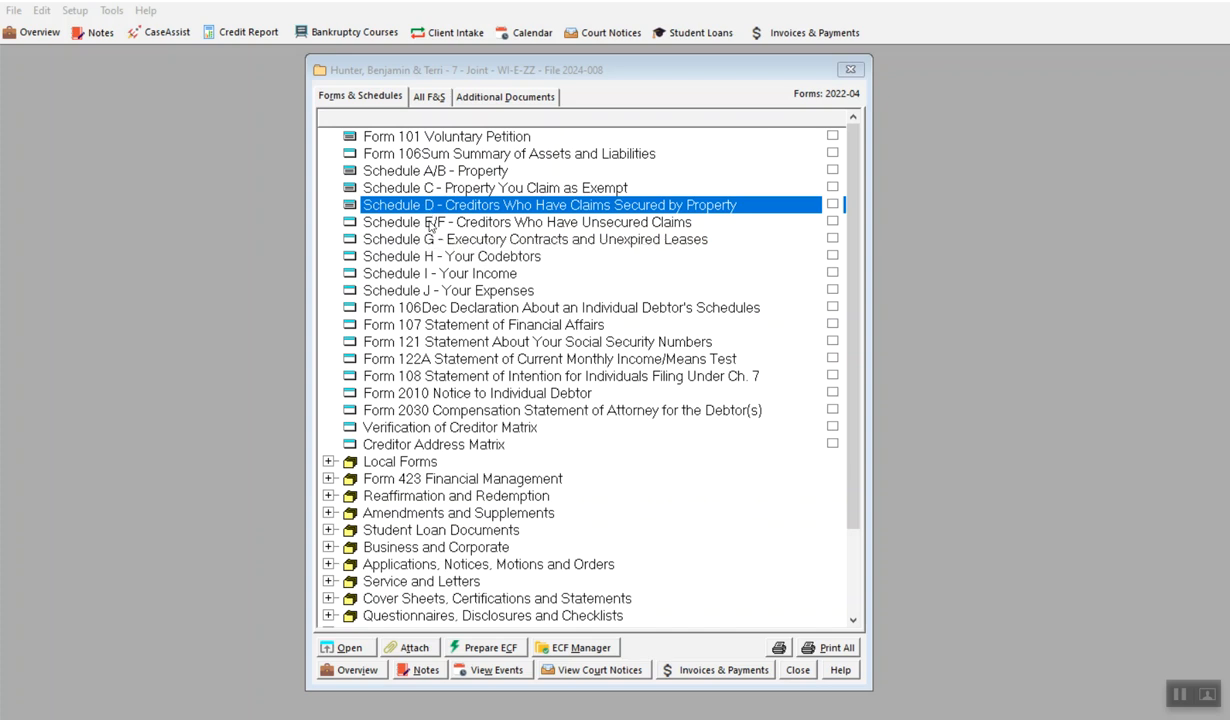
Open Schedule E/F from the case's forms list and look through the secured, priority and unsecured creditor lists
{"action": "double_click", "coordinate": [431, 223]}
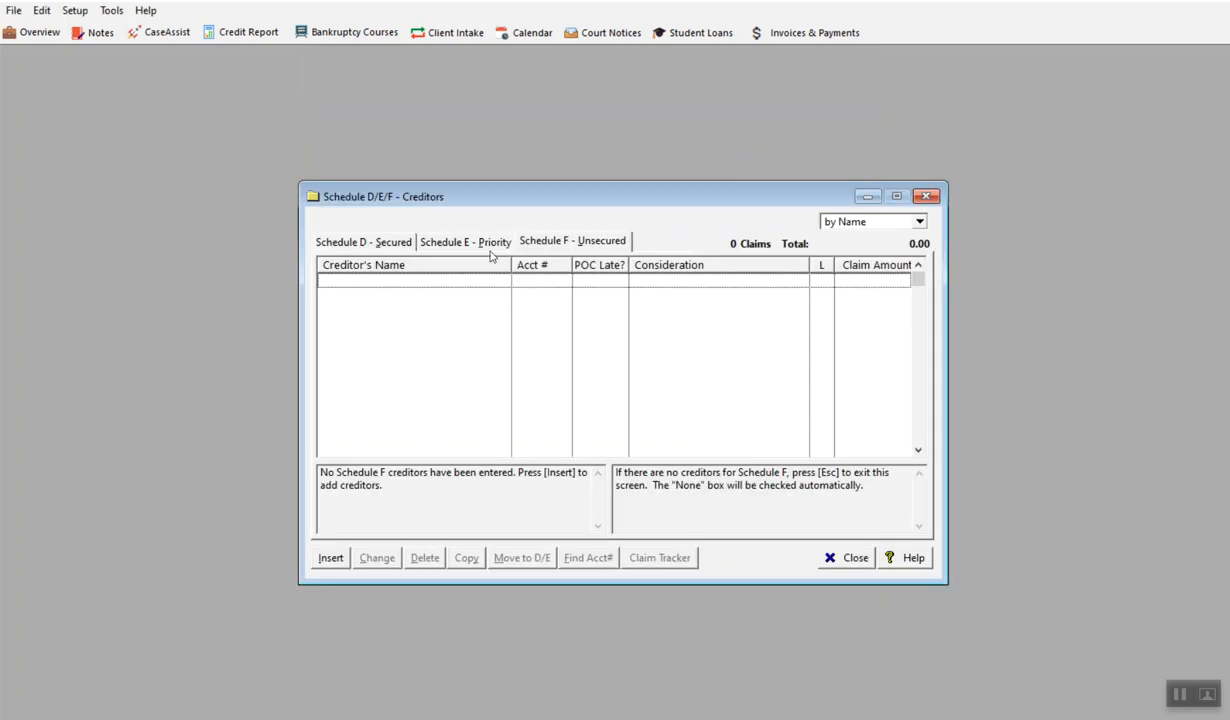
{"action": "left_click", "coordinate": [368, 241]}
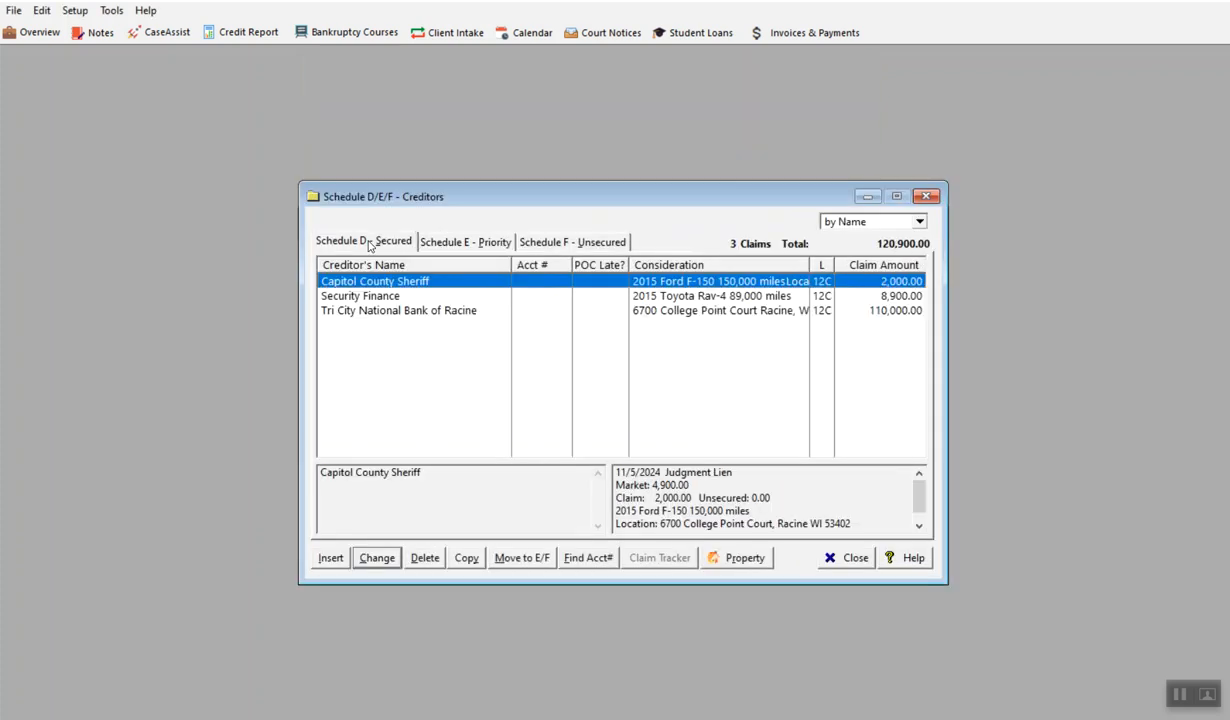
{"action": "left_click", "coordinate": [462, 247]}
{"action": "left_click", "coordinate": [540, 245]}
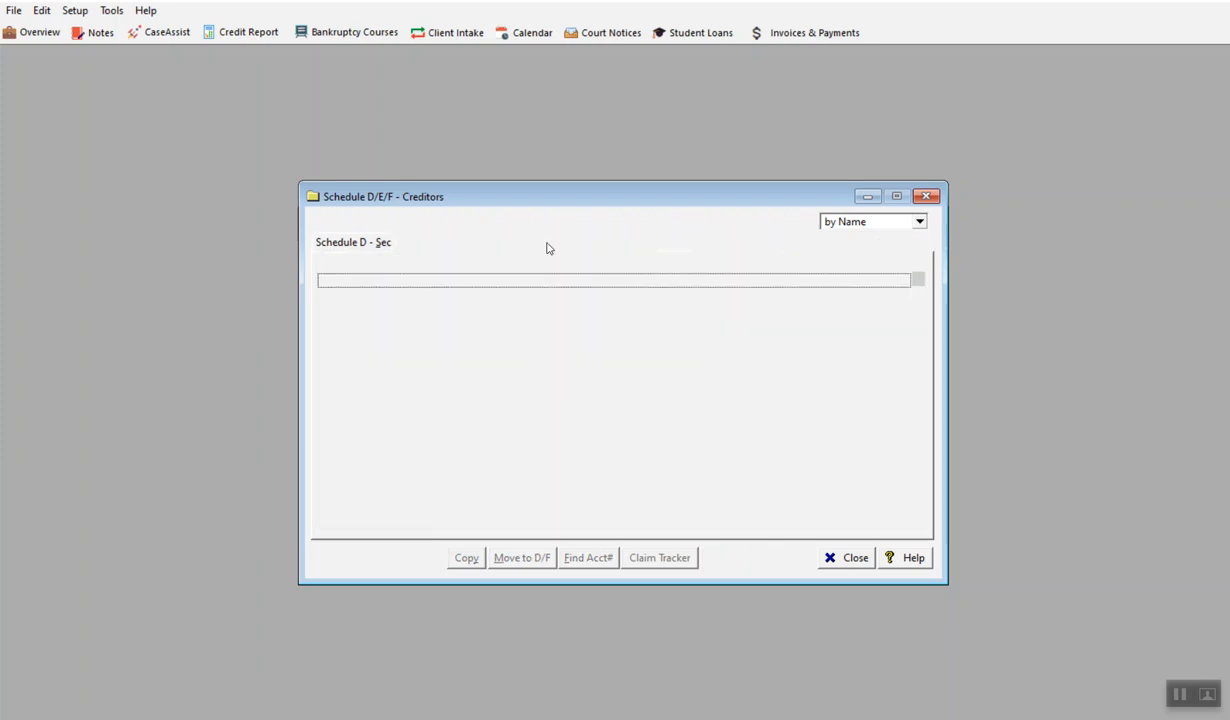
Review the details of the Capitol County Sheriff secured claim on Schedule D
{"action": "left_click", "coordinate": [385, 249]}
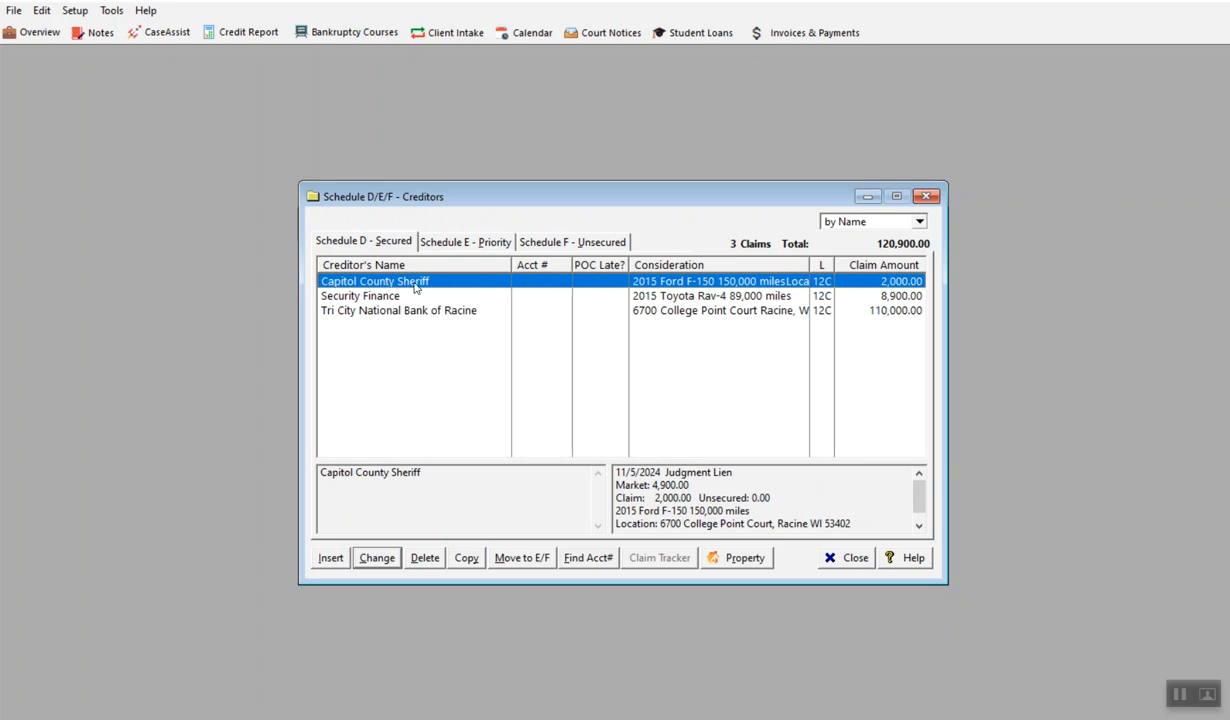
{"action": "double_click", "coordinate": [400, 284]}
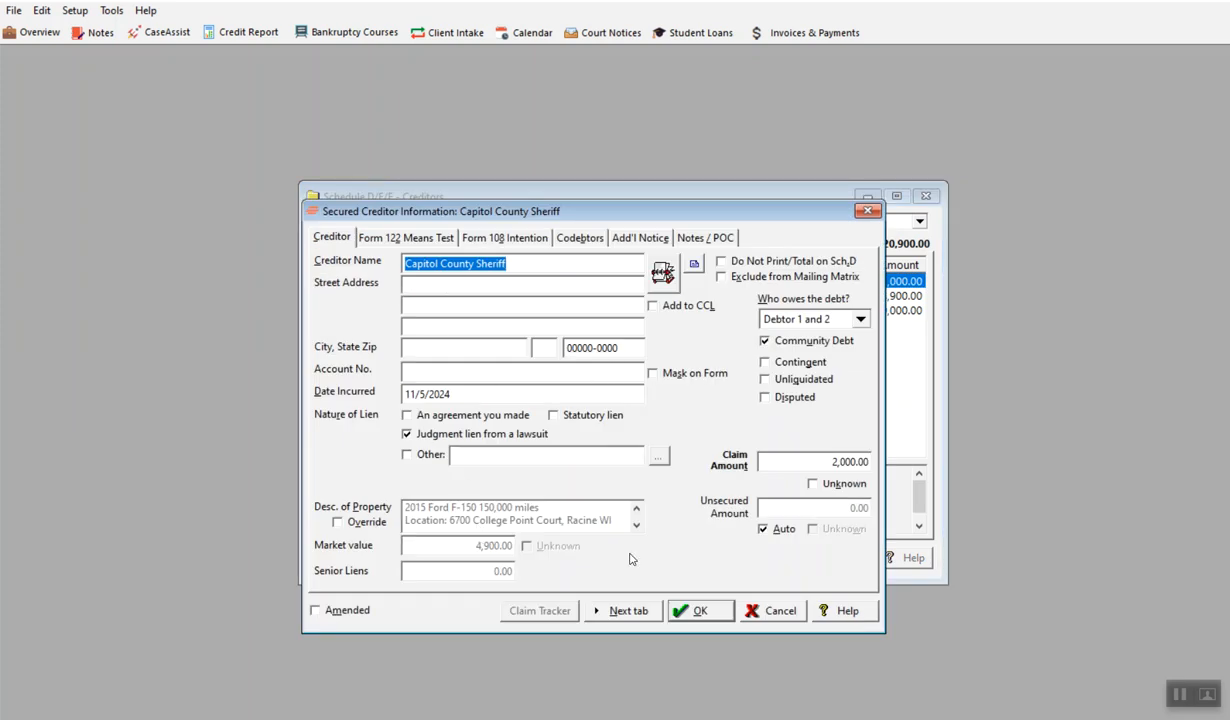
{"action": "left_click", "coordinate": [697, 609]}
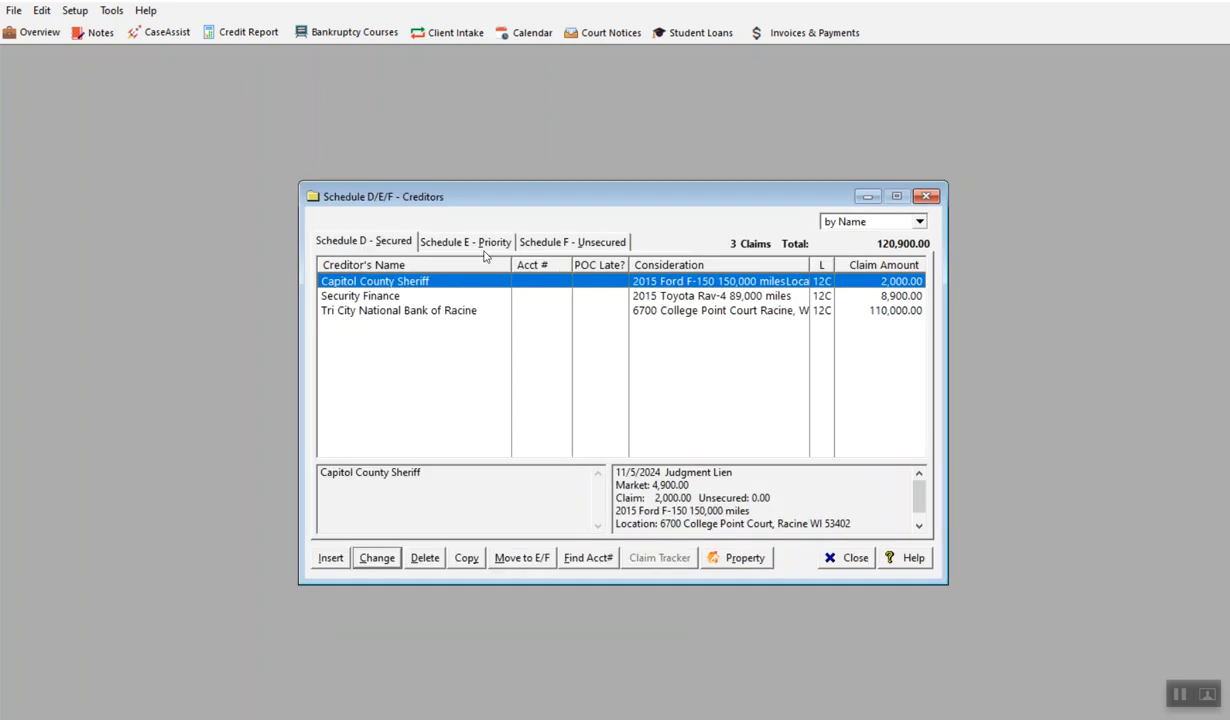
Add a Schedule E priority creditor of type Domestic support obligations, filling in the individual creditor's name from the common creditors
{"action": "left_click", "coordinate": [453, 242]}
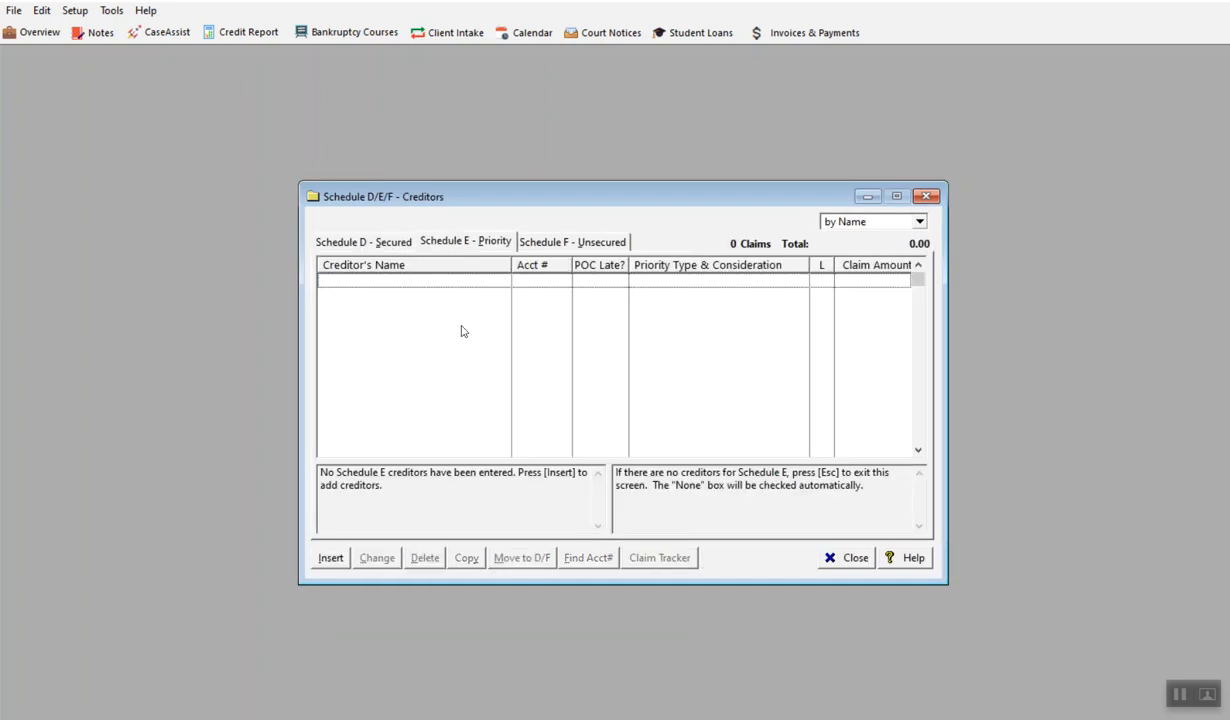
{"action": "left_click", "coordinate": [326, 563]}
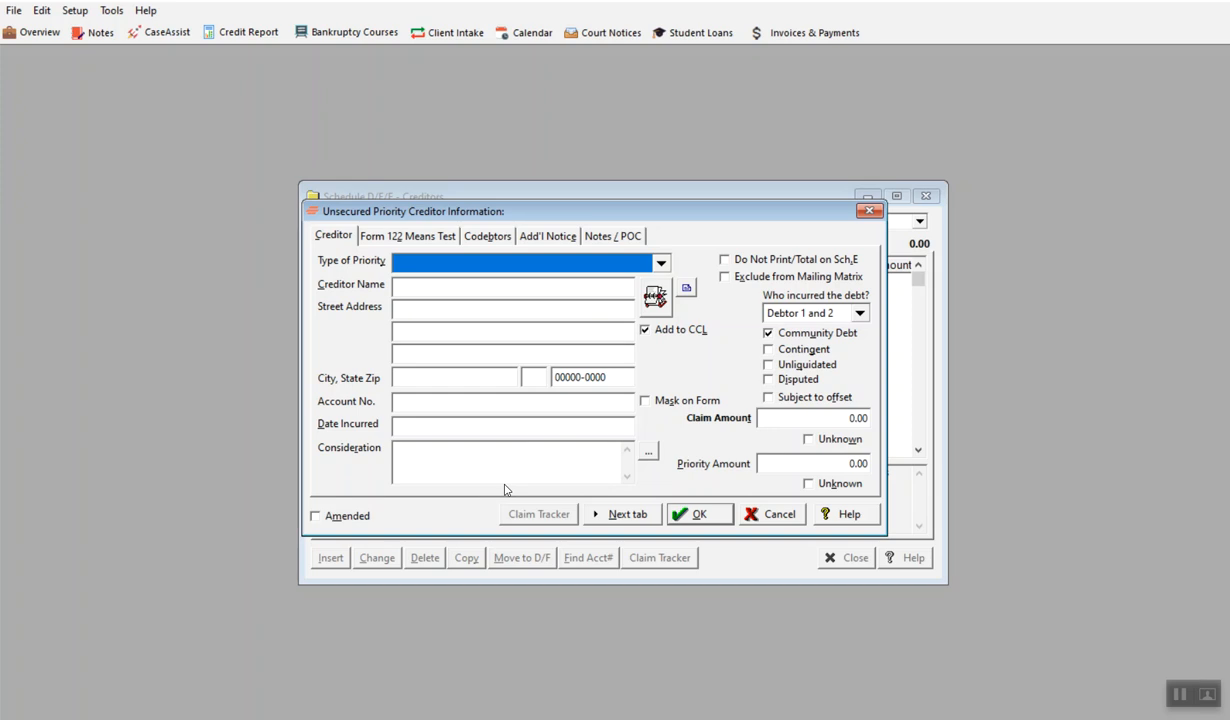
{"action": "left_click", "coordinate": [661, 264]}
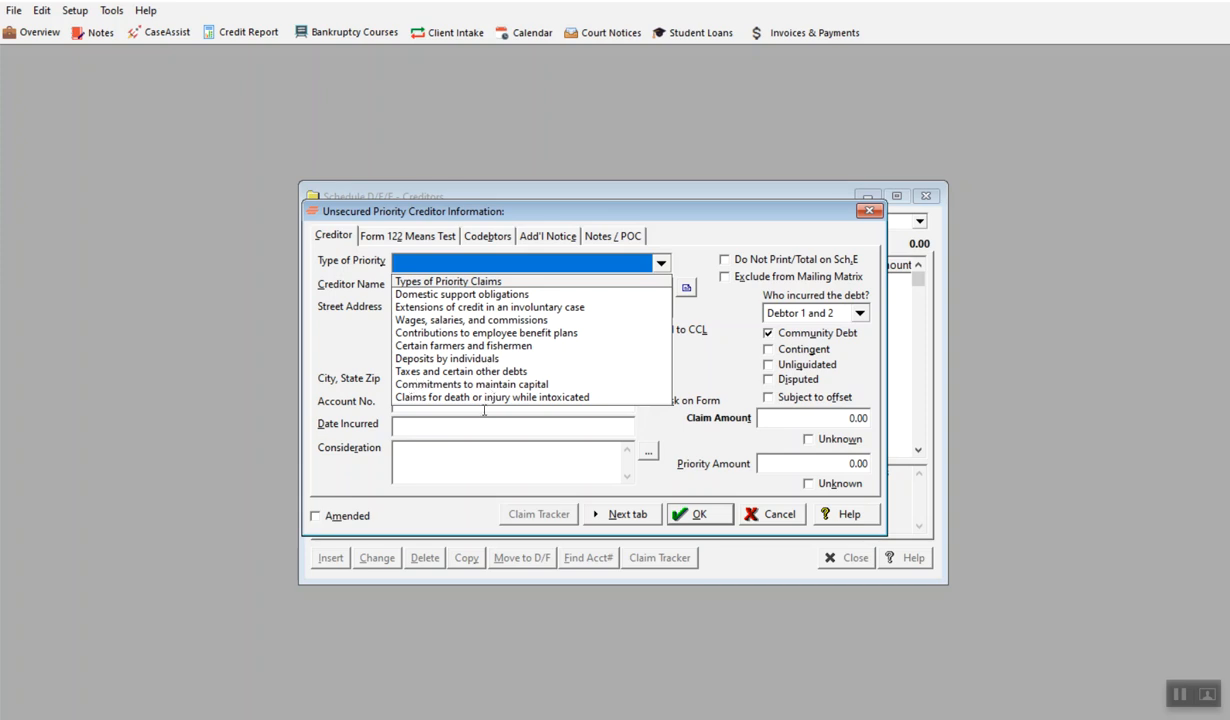
{"action": "left_click", "coordinate": [464, 299]}
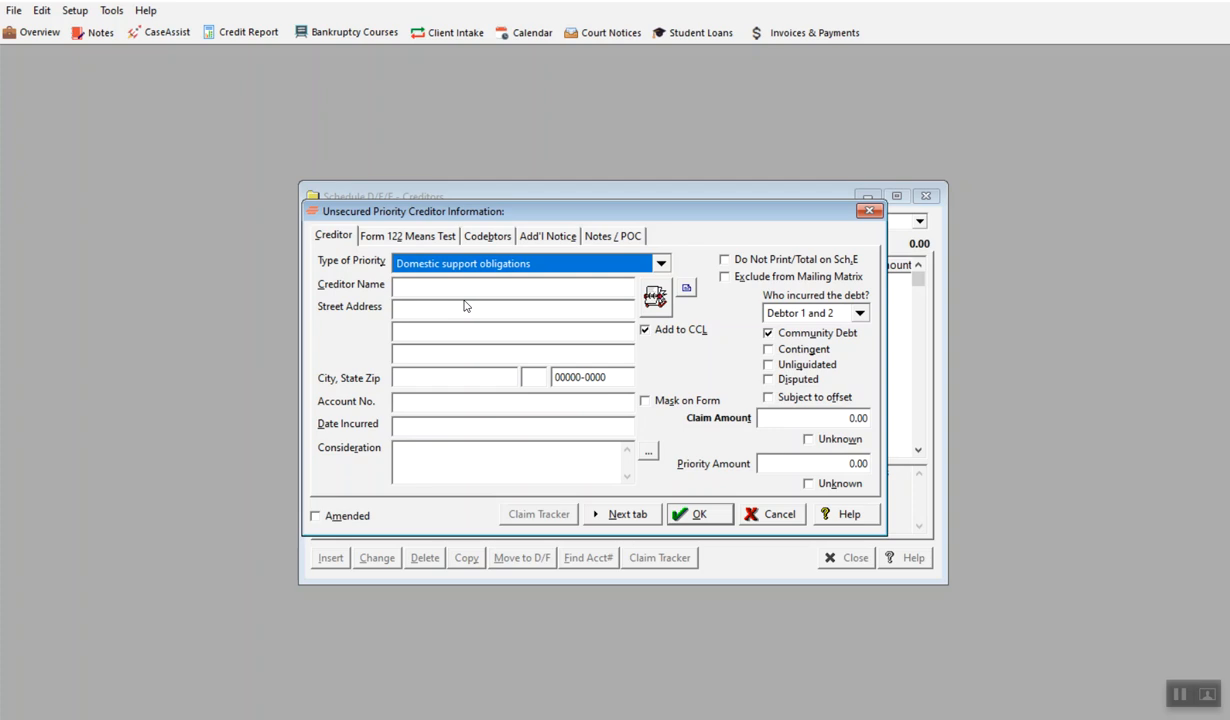
{"action": "left_click", "coordinate": [468, 287]}
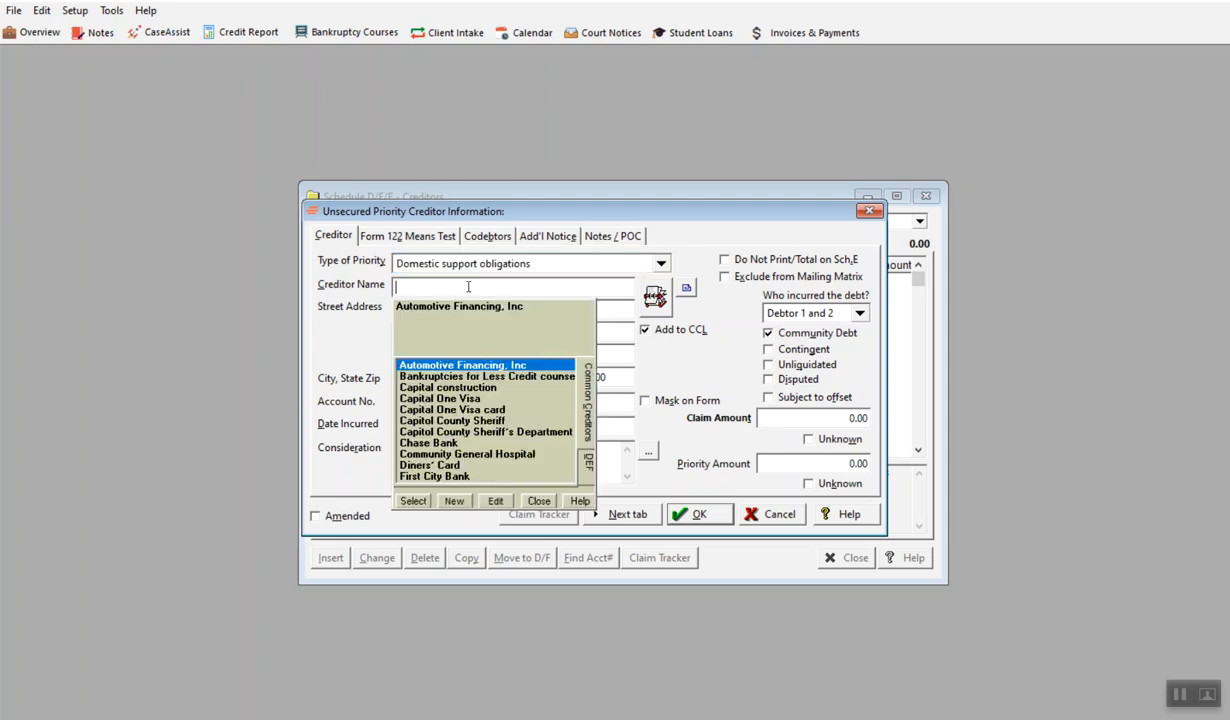
{"action": "type", "text": "Samantha"}
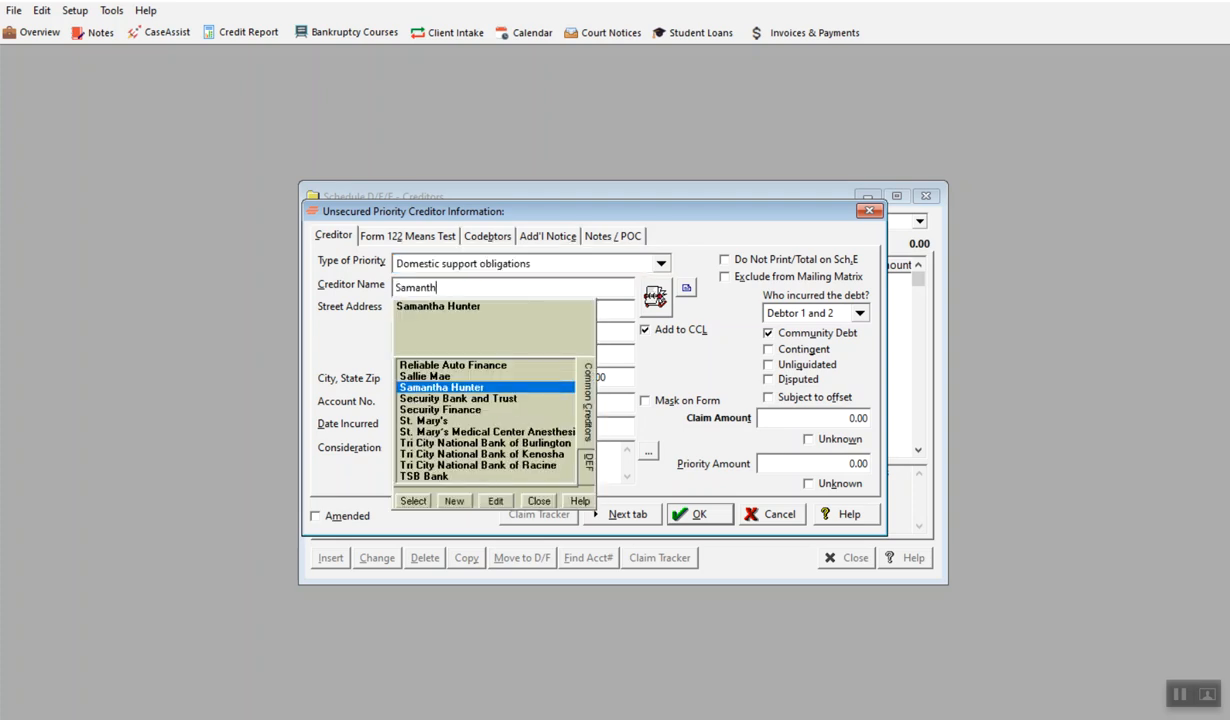
{"action": "left_click", "coordinate": [442, 387]}
{"action": "left_click", "coordinate": [412, 500]}
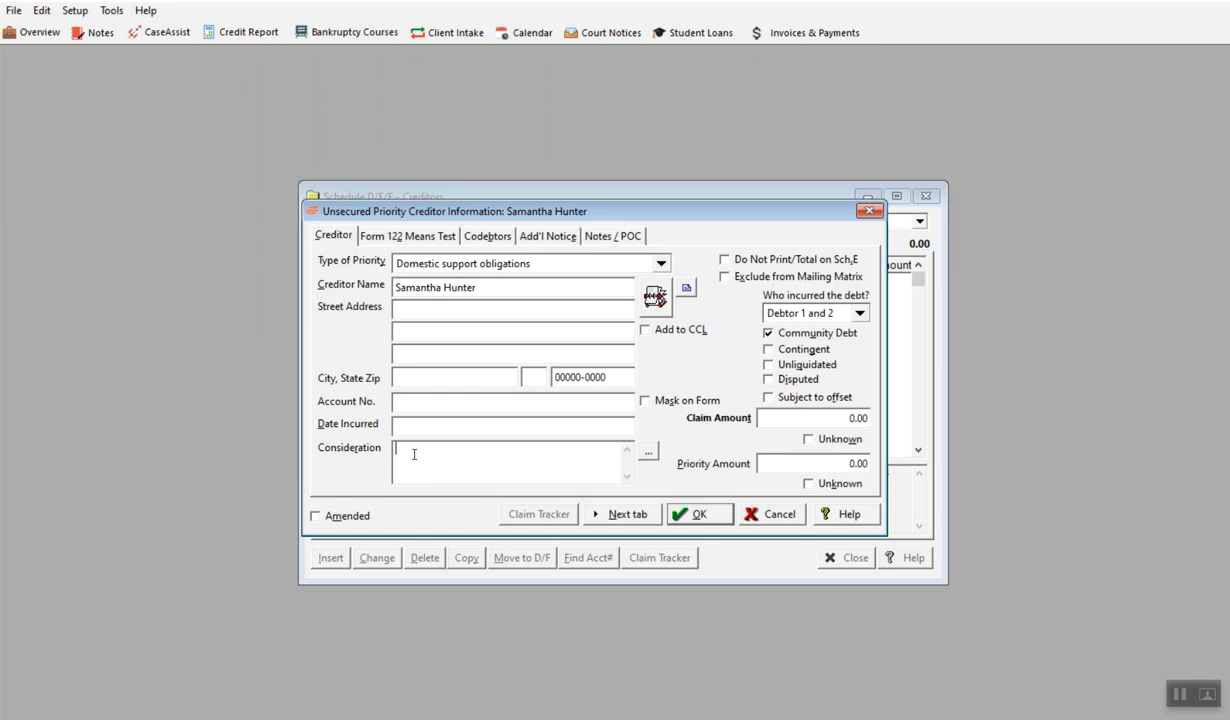
Set the domestic support claim's consideration to Child Support and its claim amount to 14,000
{"action": "left_click", "coordinate": [652, 453]}
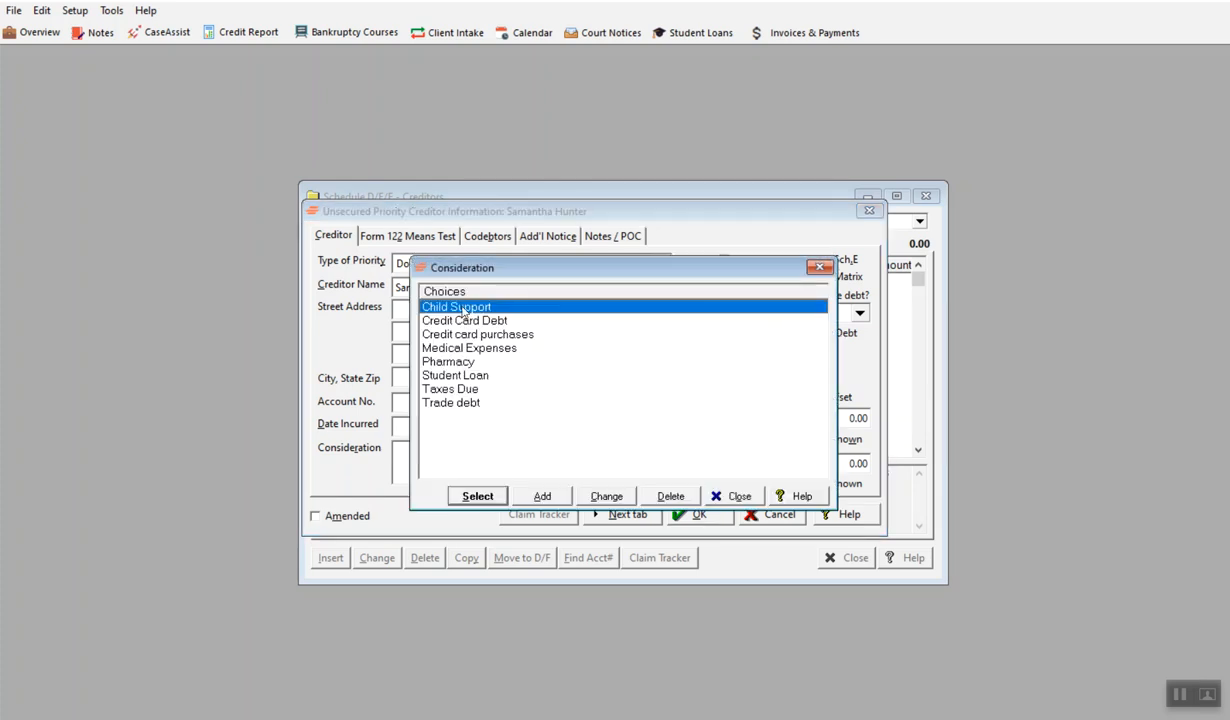
{"action": "left_click", "coordinate": [477, 496]}
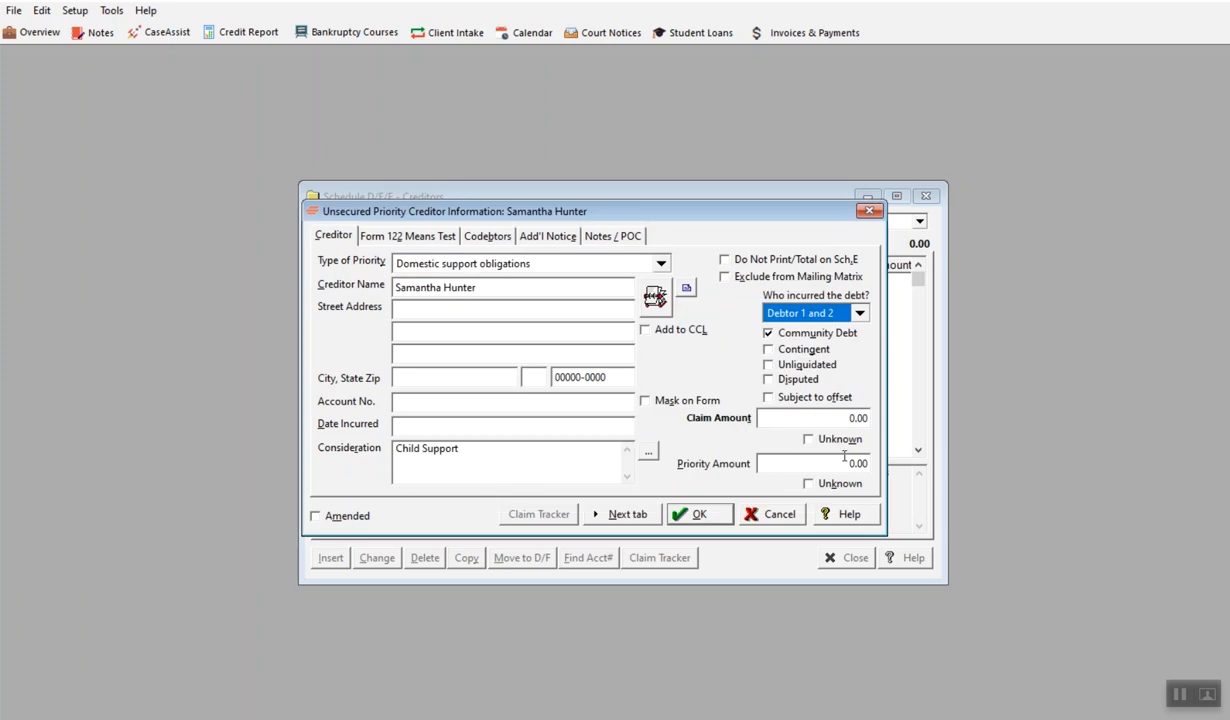
{"action": "left_click_drag", "start_coordinate": [829, 417], "coordinate": [898, 436]}
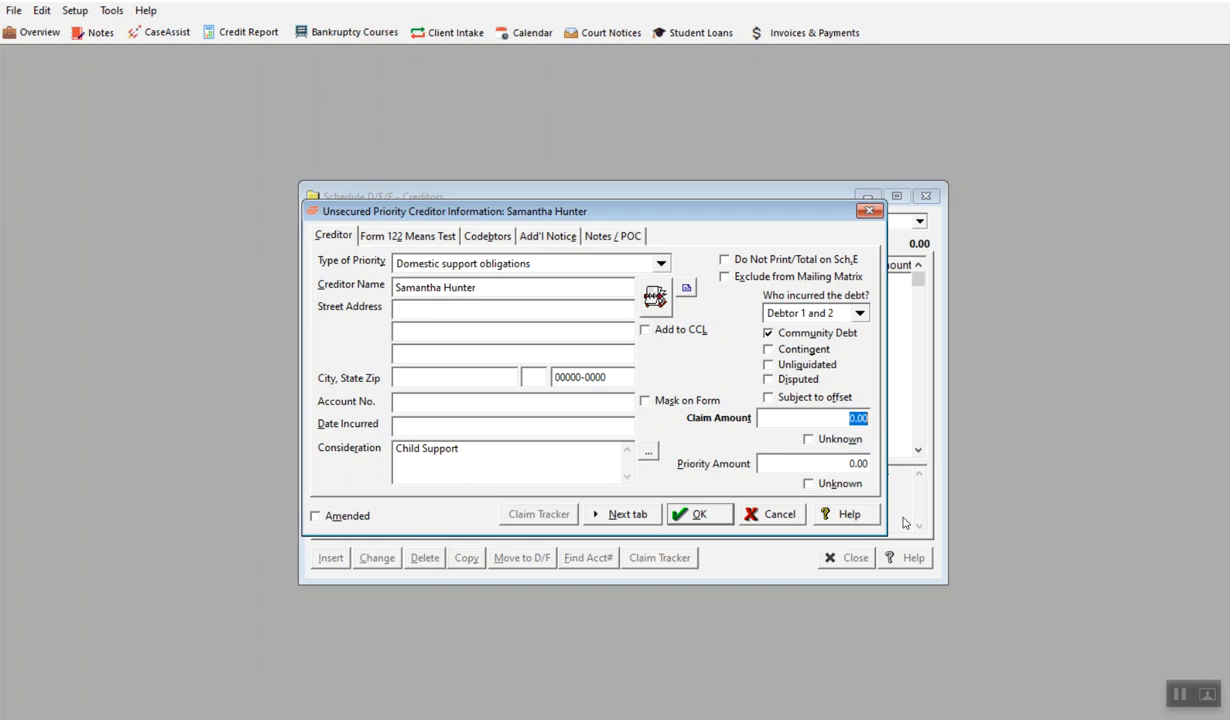
{"action": "type", "text": "14000"}
{"action": "type", "text": ","}
{"action": "left_click_drag", "start_coordinate": [851, 463], "coordinate": [805, 463]}
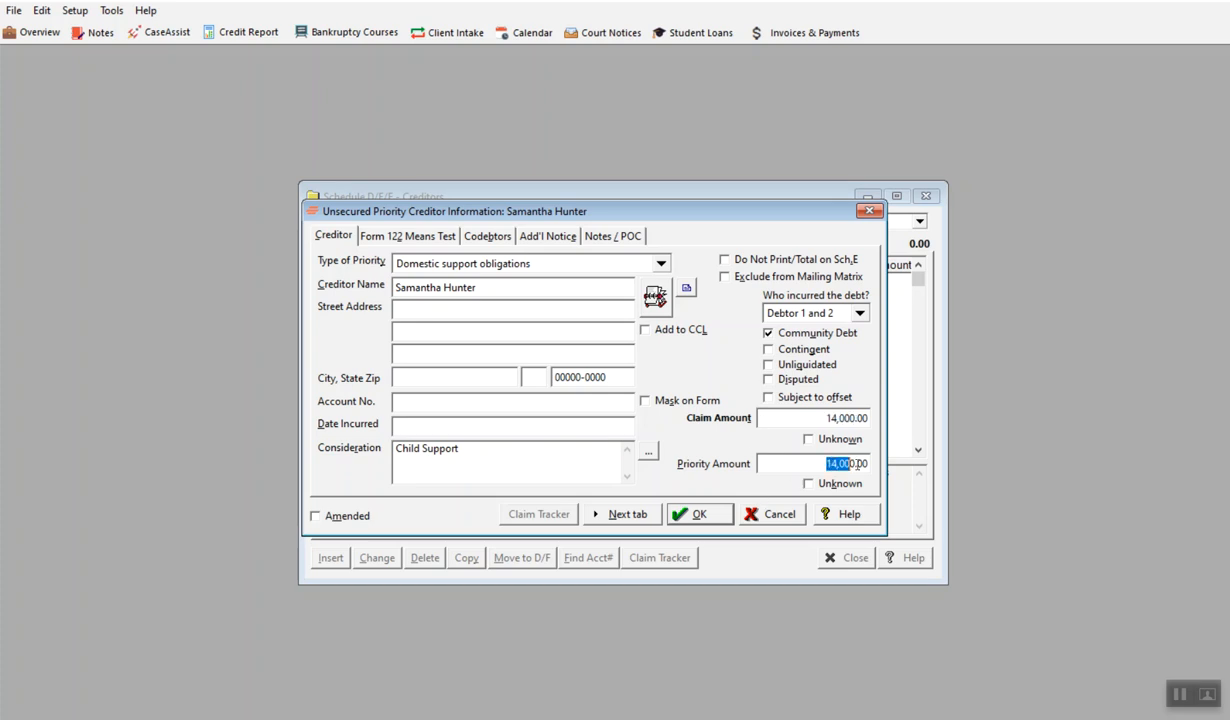
{"action": "left_click", "coordinate": [790, 462]}
Attribute the child support debt to Debtor 1 only, clear its Community Debt option, and save the creditor after checking means test and codebtors
{"action": "left_click", "coordinate": [860, 314]}
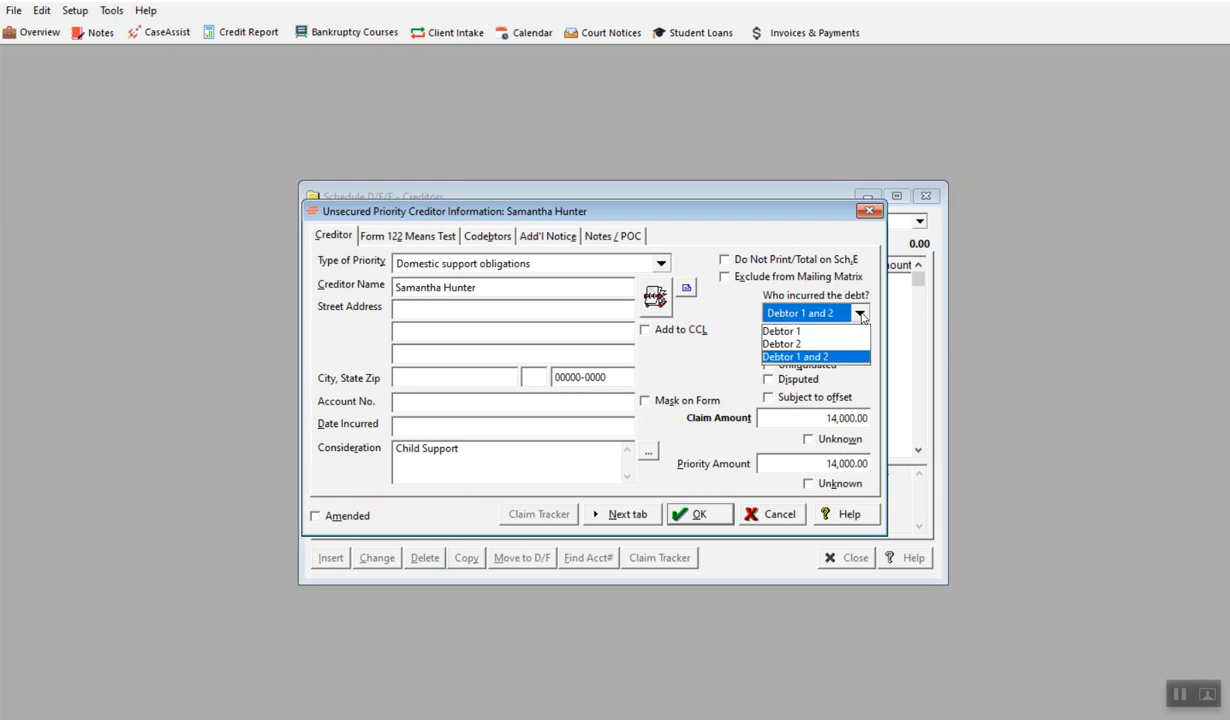
{"action": "left_click", "coordinate": [848, 333]}
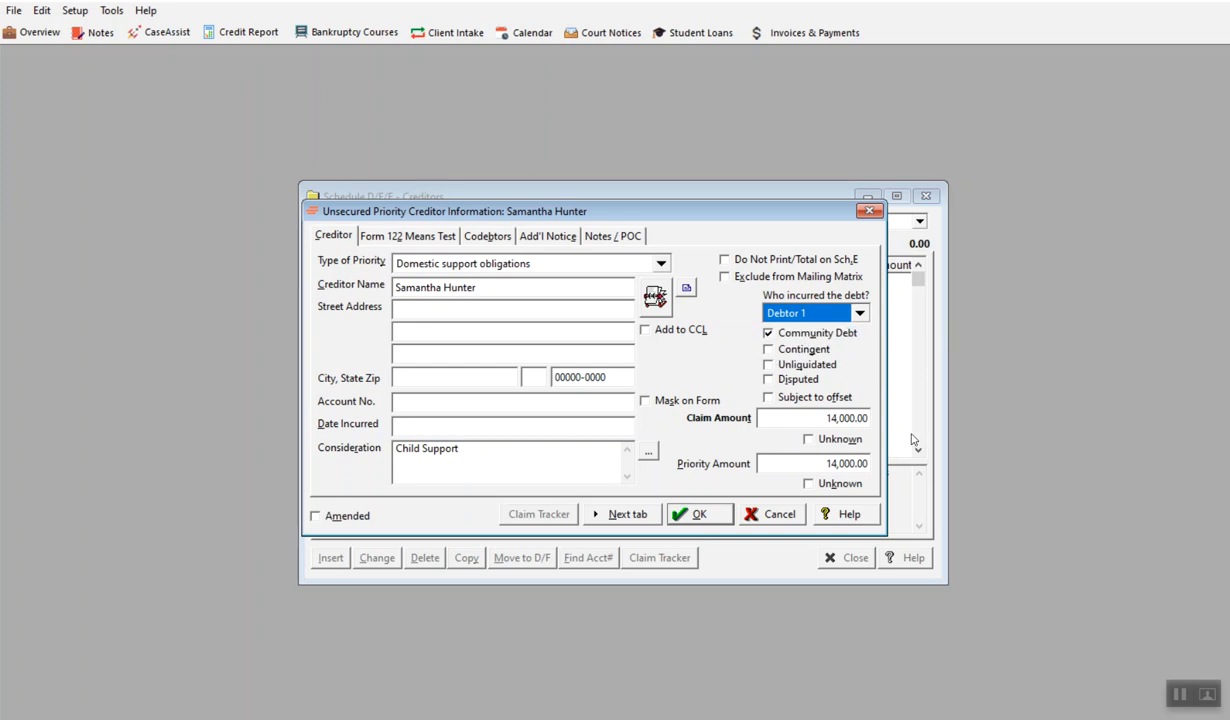
{"action": "left_click", "coordinate": [772, 334]}
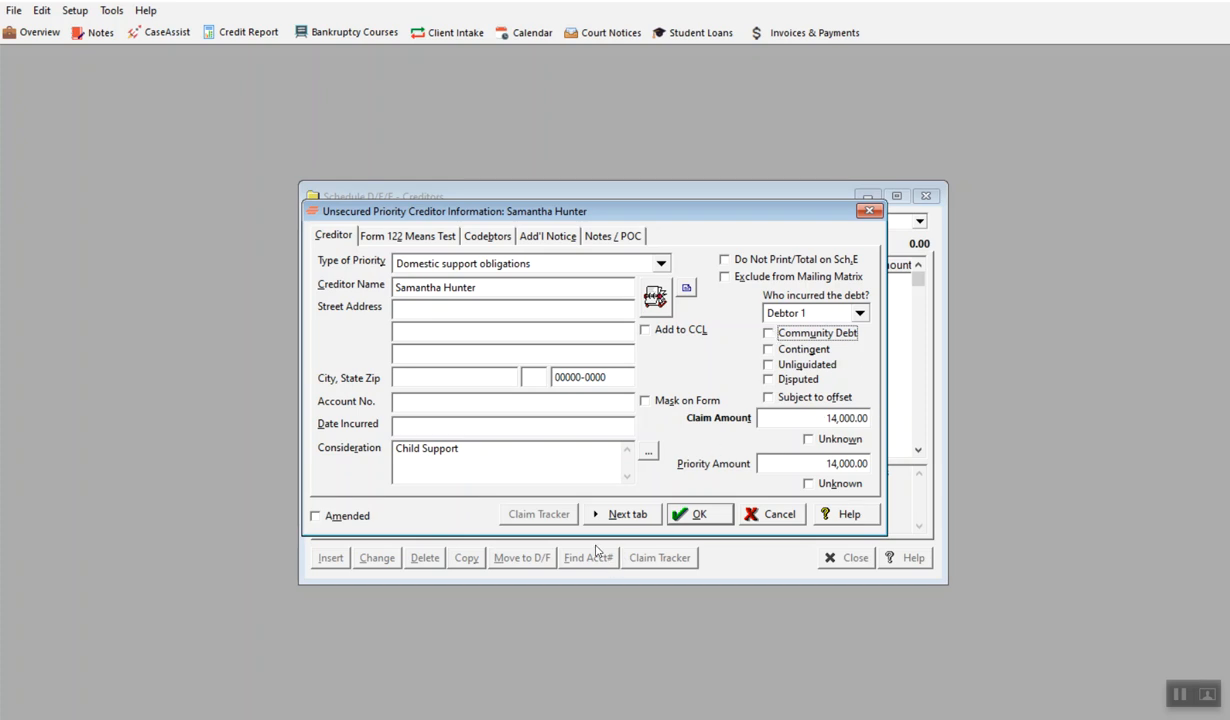
{"action": "left_click", "coordinate": [605, 514]}
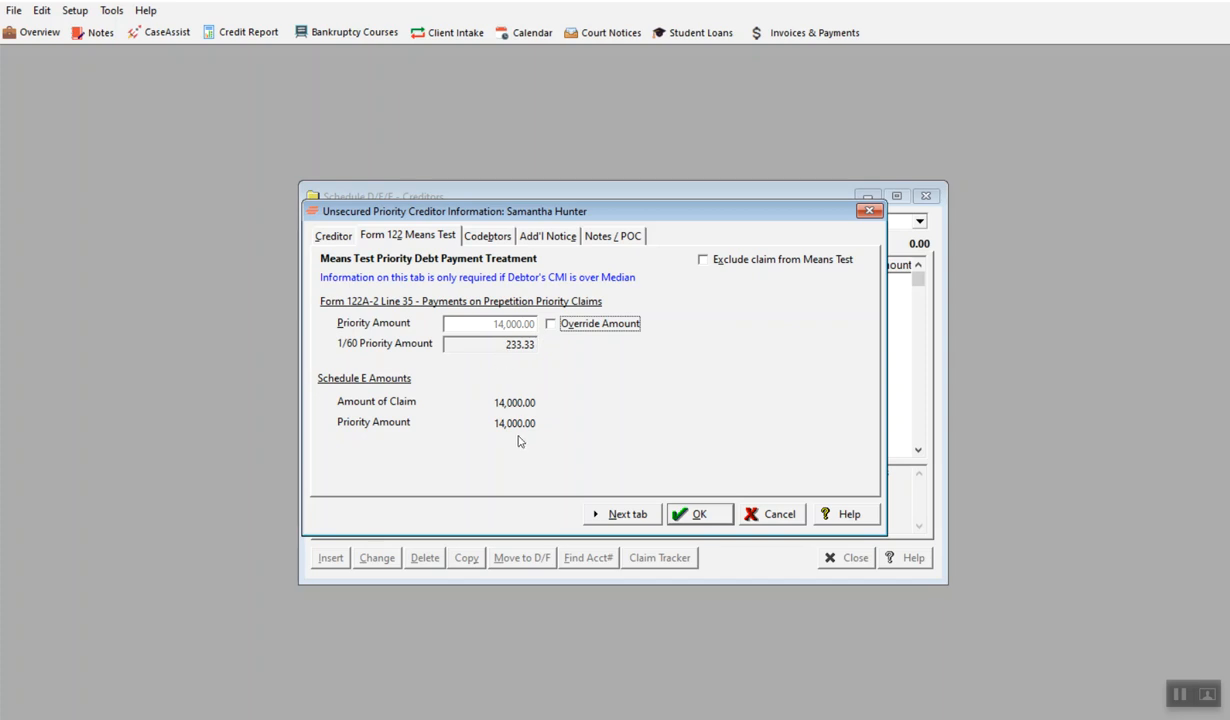
{"action": "left_click", "coordinate": [640, 514]}
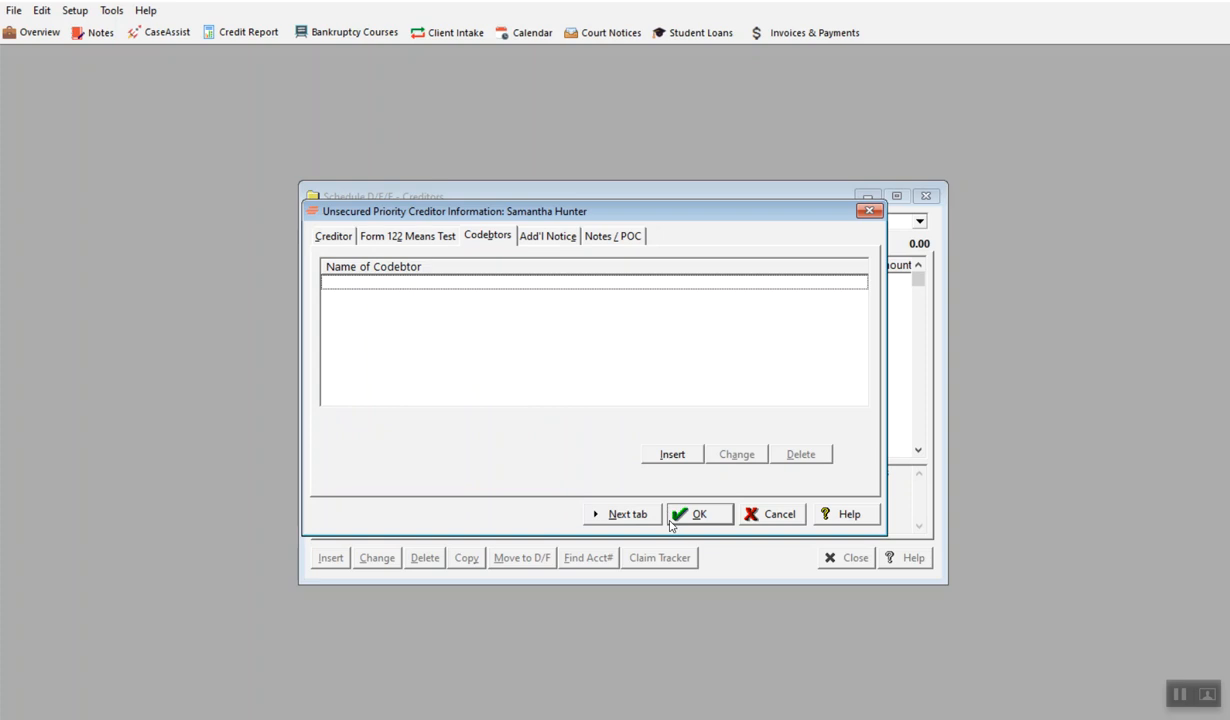
{"action": "left_click", "coordinate": [700, 513]}
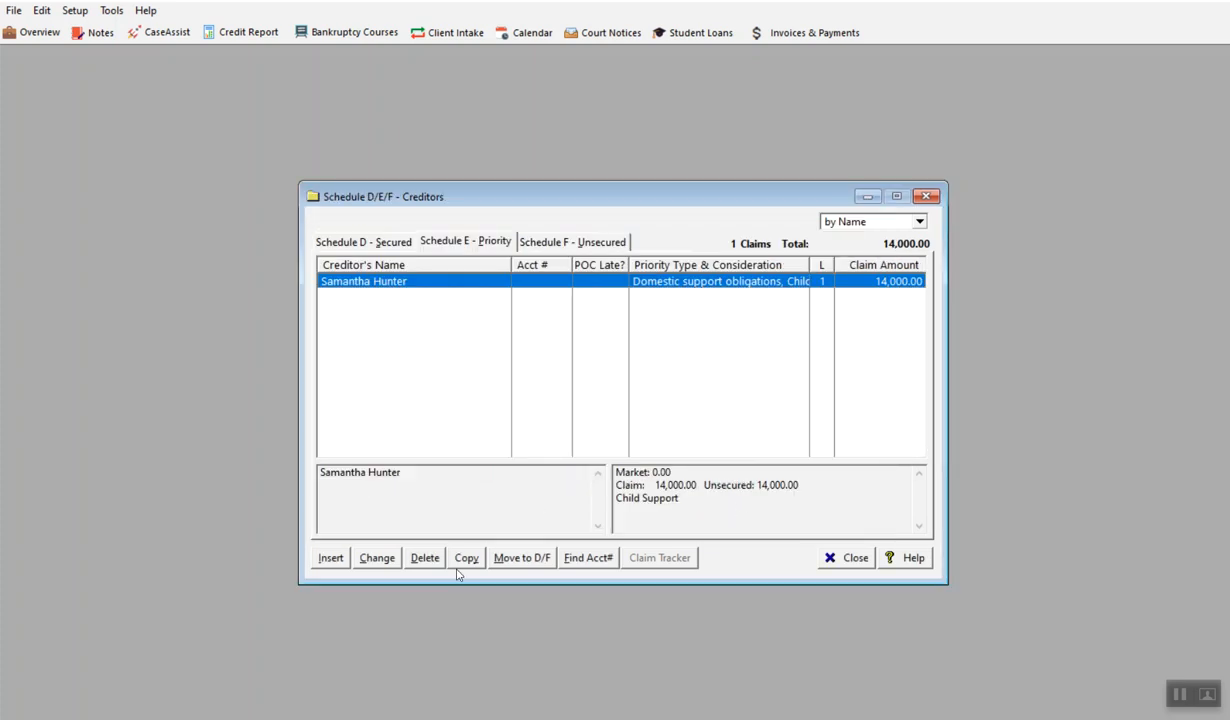
Add another priority creditor of type Taxes and certain other debts, creating City of Racine as a new common creditor
{"action": "left_click", "coordinate": [324, 564]}
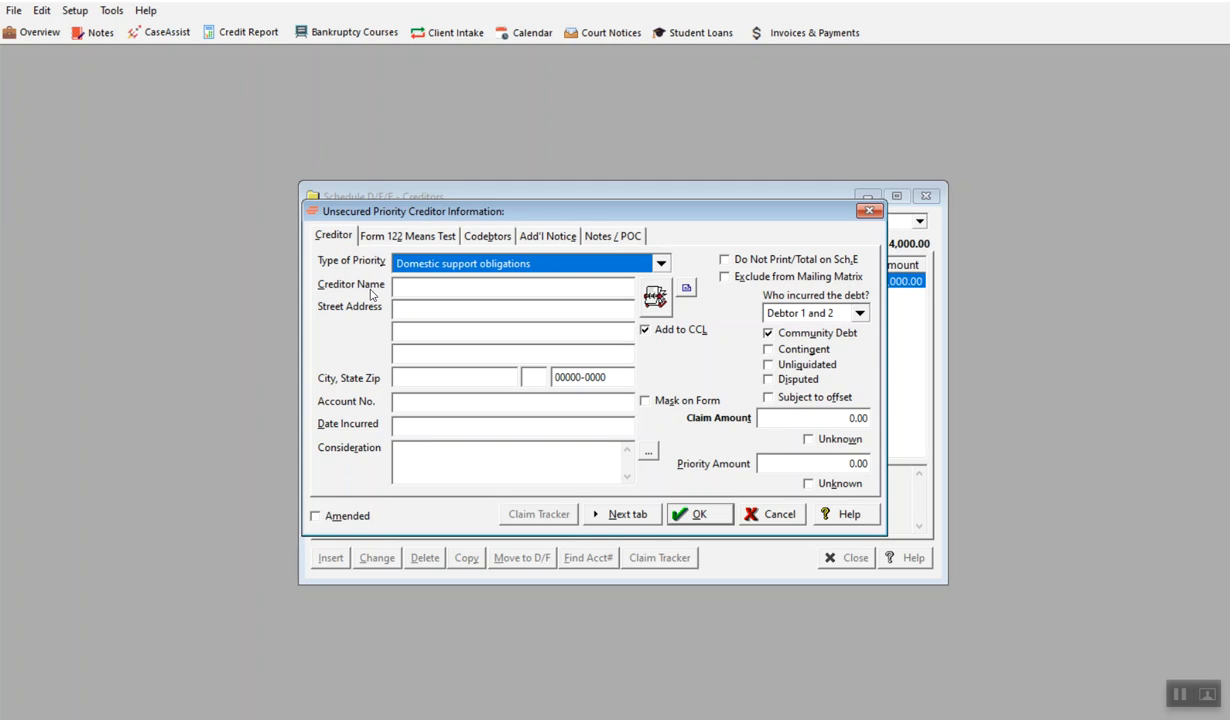
{"action": "left_click", "coordinate": [659, 264]}
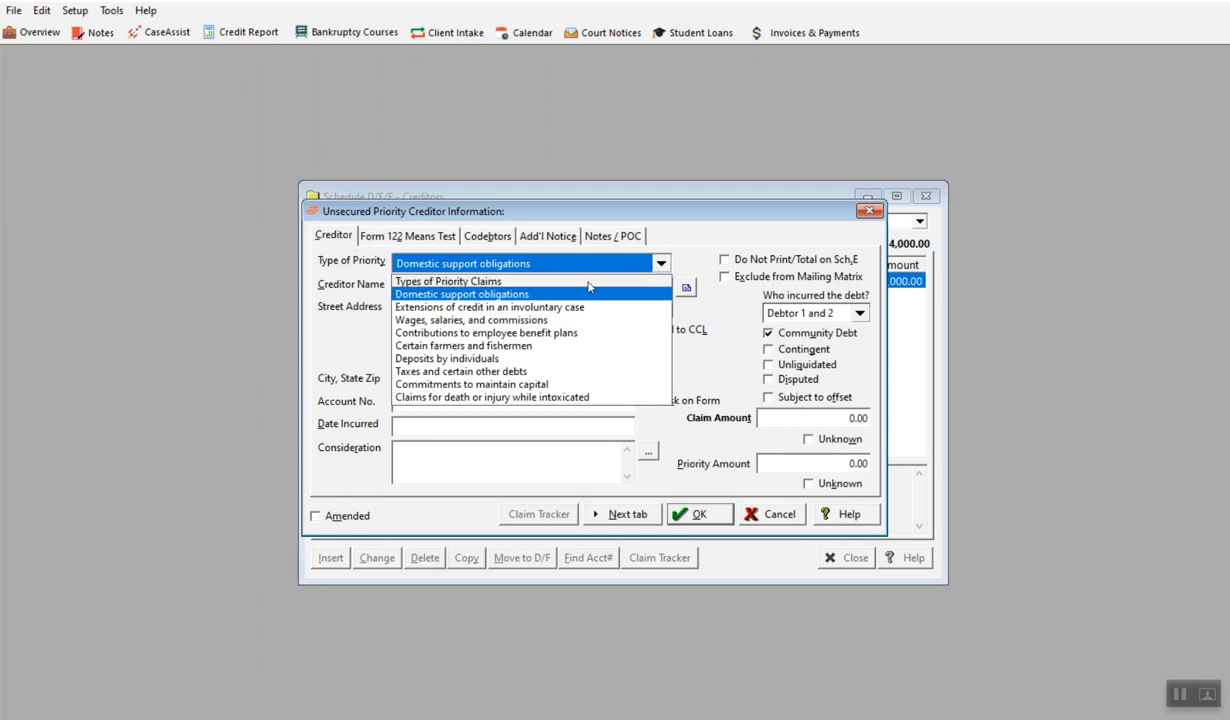
{"action": "left_click", "coordinate": [490, 370]}
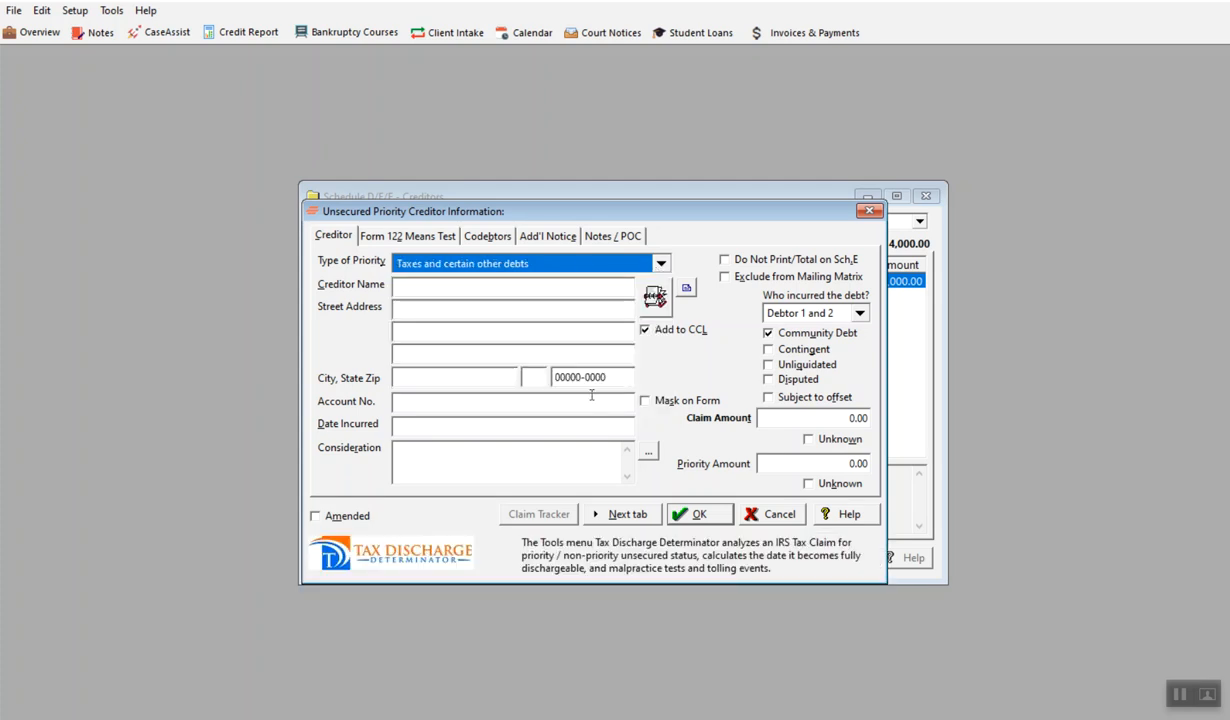
{"action": "left_click", "coordinate": [412, 287]}
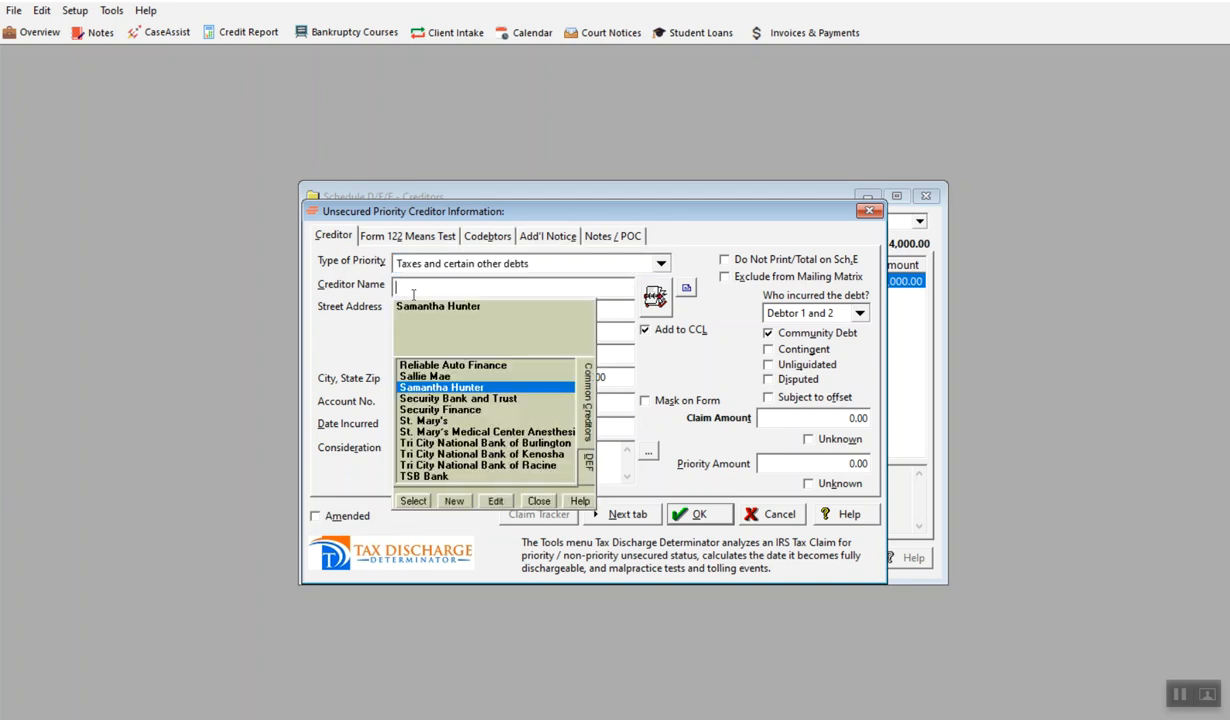
{"action": "type", "text": "City of Racine"}
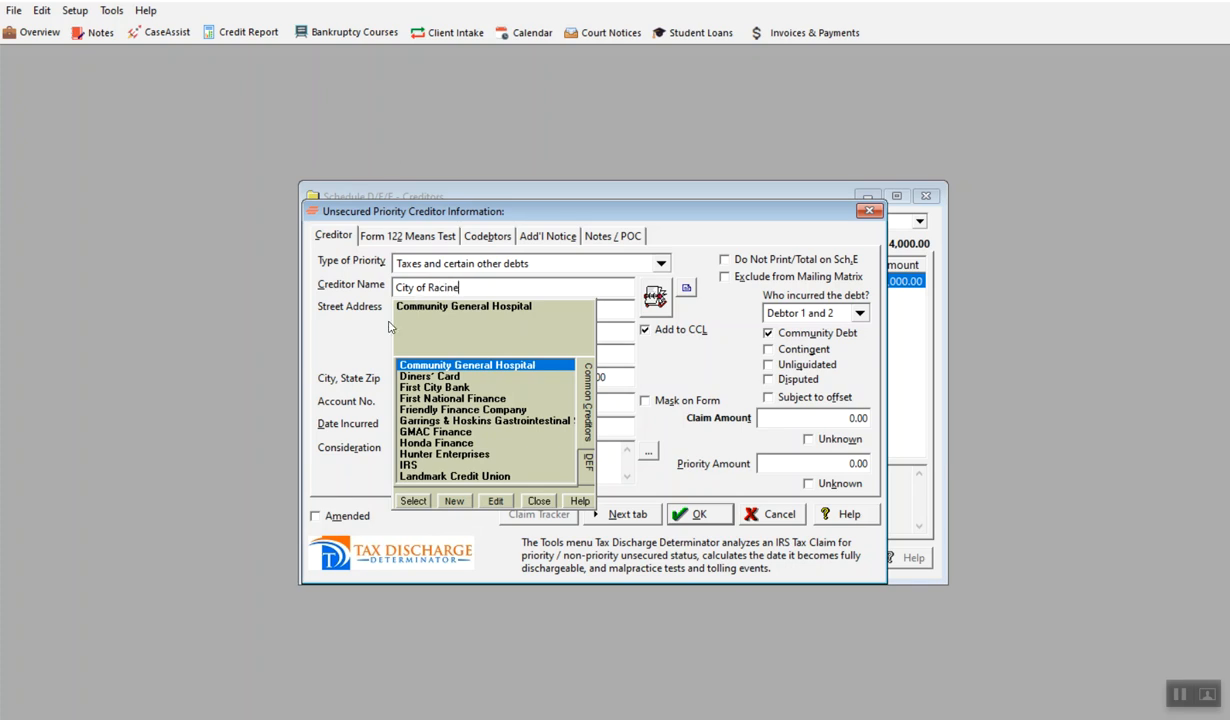
{"action": "left_click", "coordinate": [452, 500]}
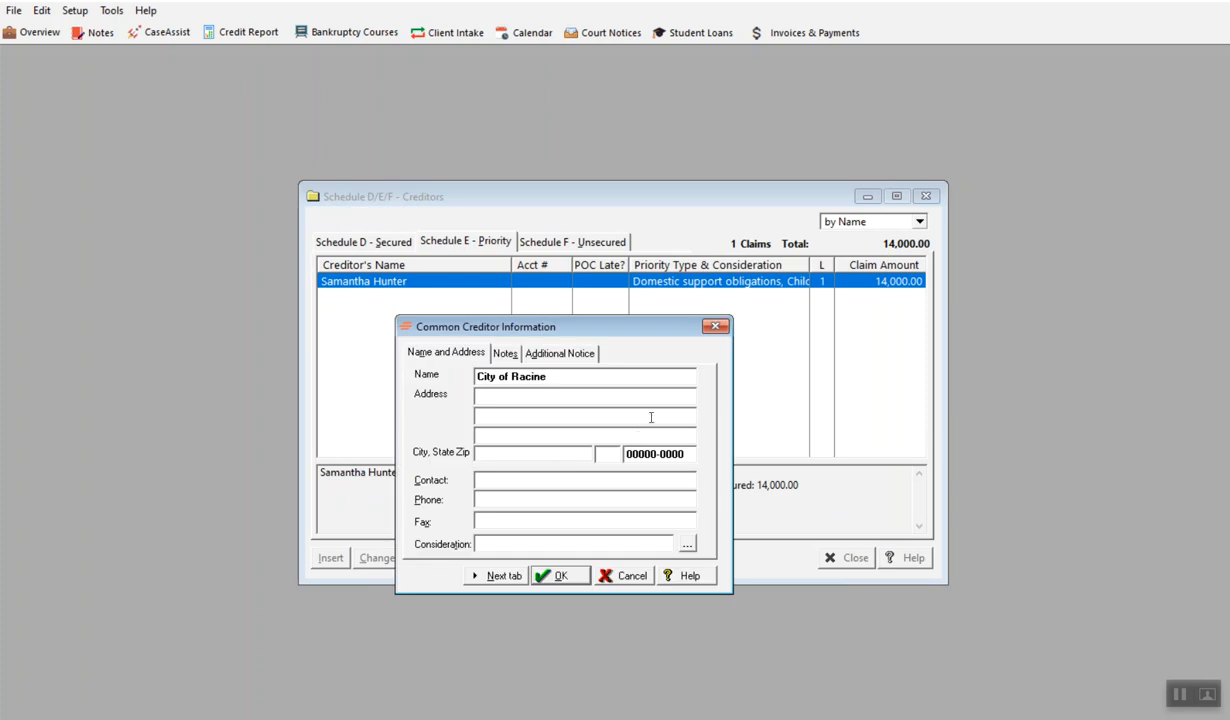
{"action": "left_click", "coordinate": [560, 574]}
Set the City of Racine claim's date incurred to 4/1/2024 and its consideration to Taxes Due
{"action": "left_click", "coordinate": [434, 405]}
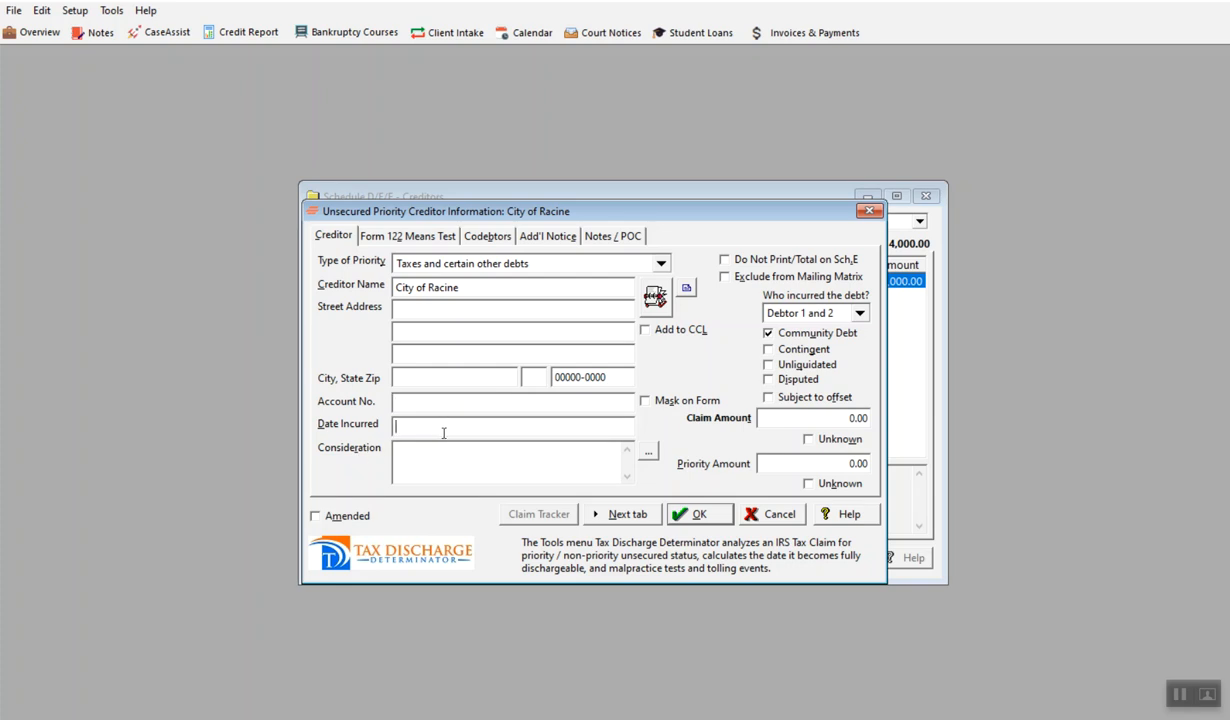
{"action": "left_click", "coordinate": [443, 432]}
{"action": "type", "text": "4/1/202"}
{"action": "left_click", "coordinate": [648, 451]}
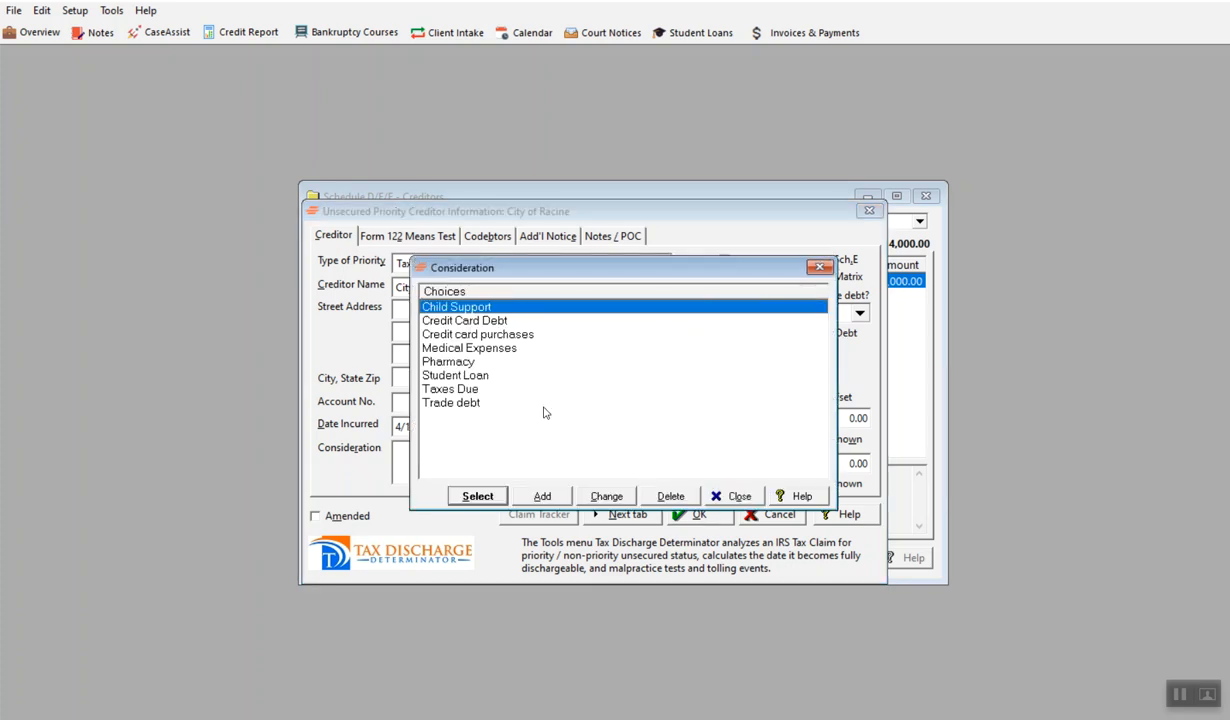
{"action": "left_click", "coordinate": [458, 388]}
{"action": "left_click", "coordinate": [478, 496]}
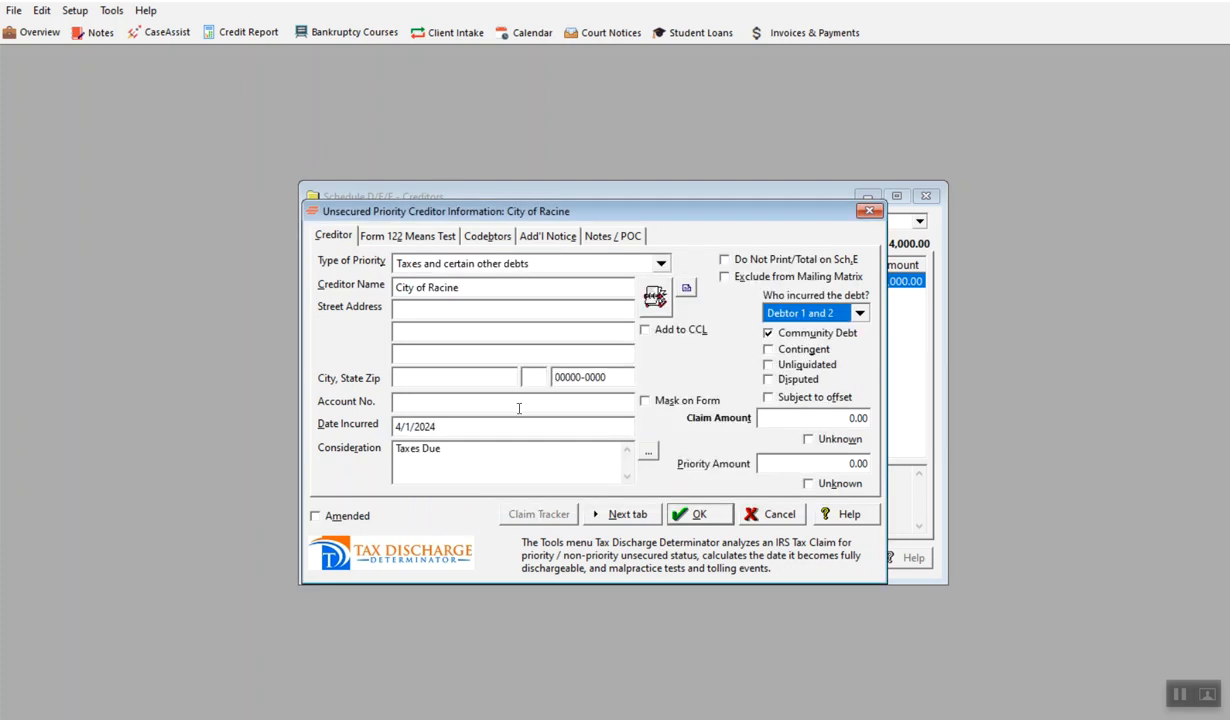
Set the City of Racine claim amount to 5,000 and proceed to its Form 122 means test details
{"action": "left_click", "coordinate": [849, 418]}
{"action": "left_click_drag", "start_coordinate": [849, 418], "coordinate": [877, 426]}
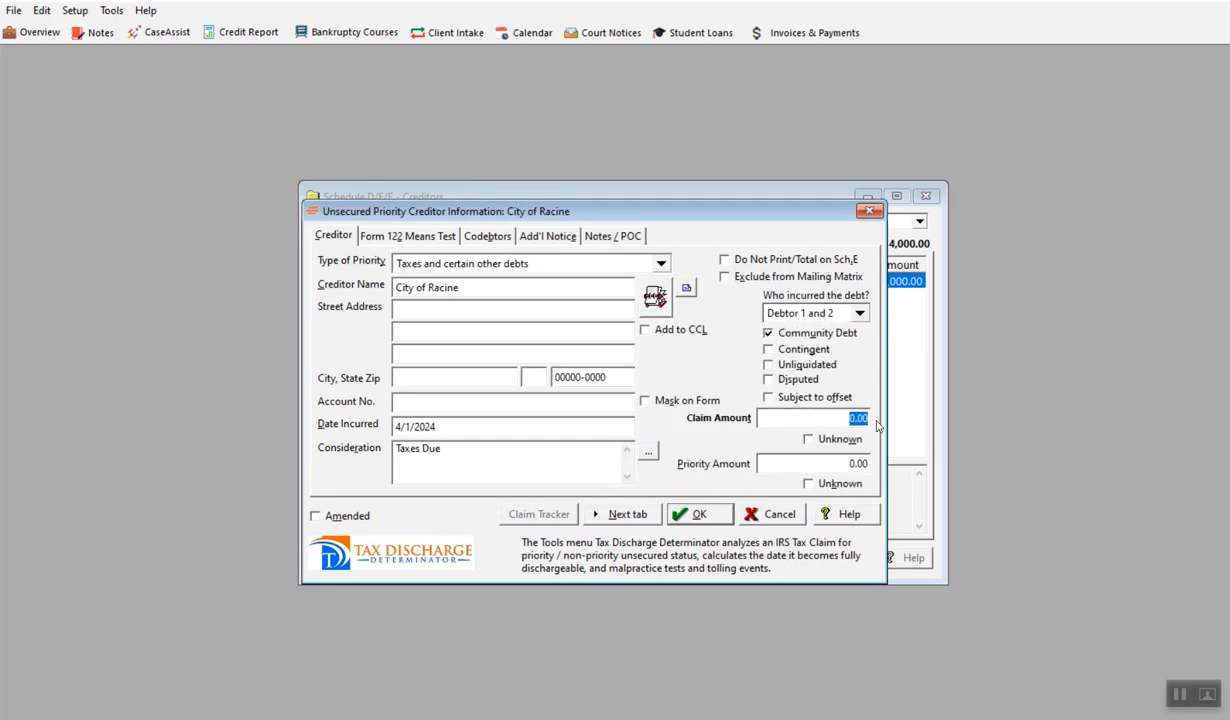
{"action": "type", "text": "5000"}
{"action": "left_click_drag", "start_coordinate": [850, 467], "coordinate": [908, 498]}
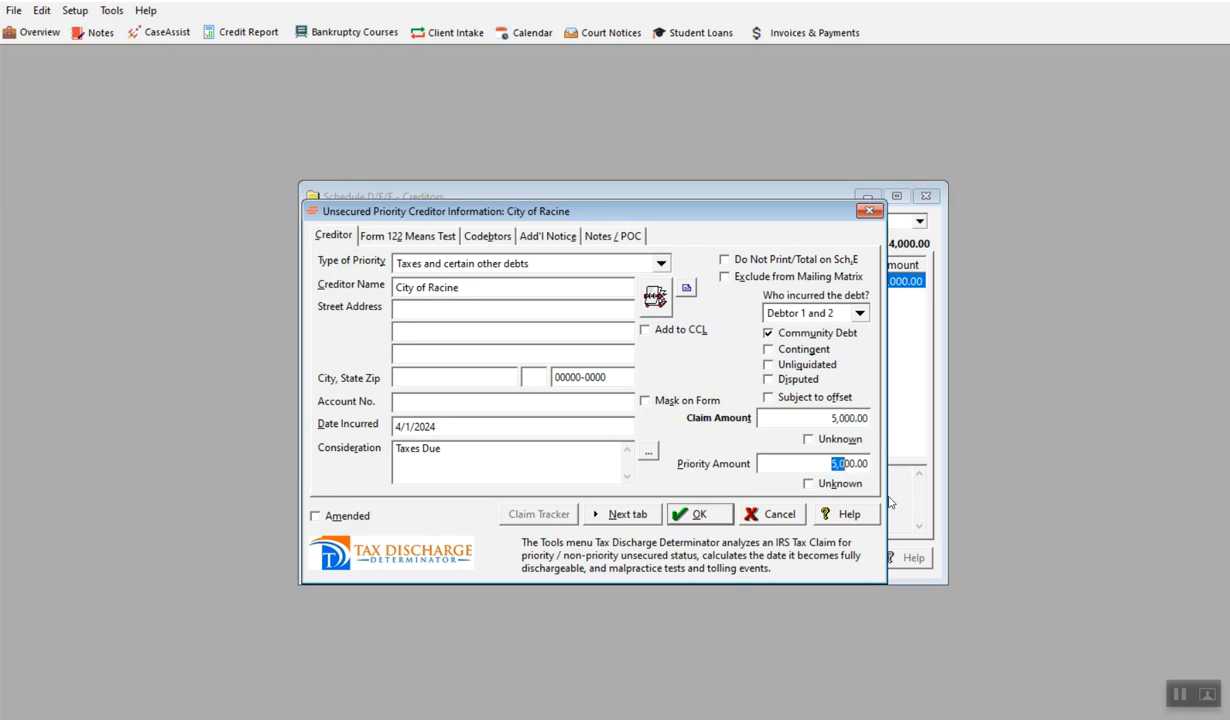
{"action": "left_click", "coordinate": [815, 469]}
{"action": "left_click", "coordinate": [625, 514]}
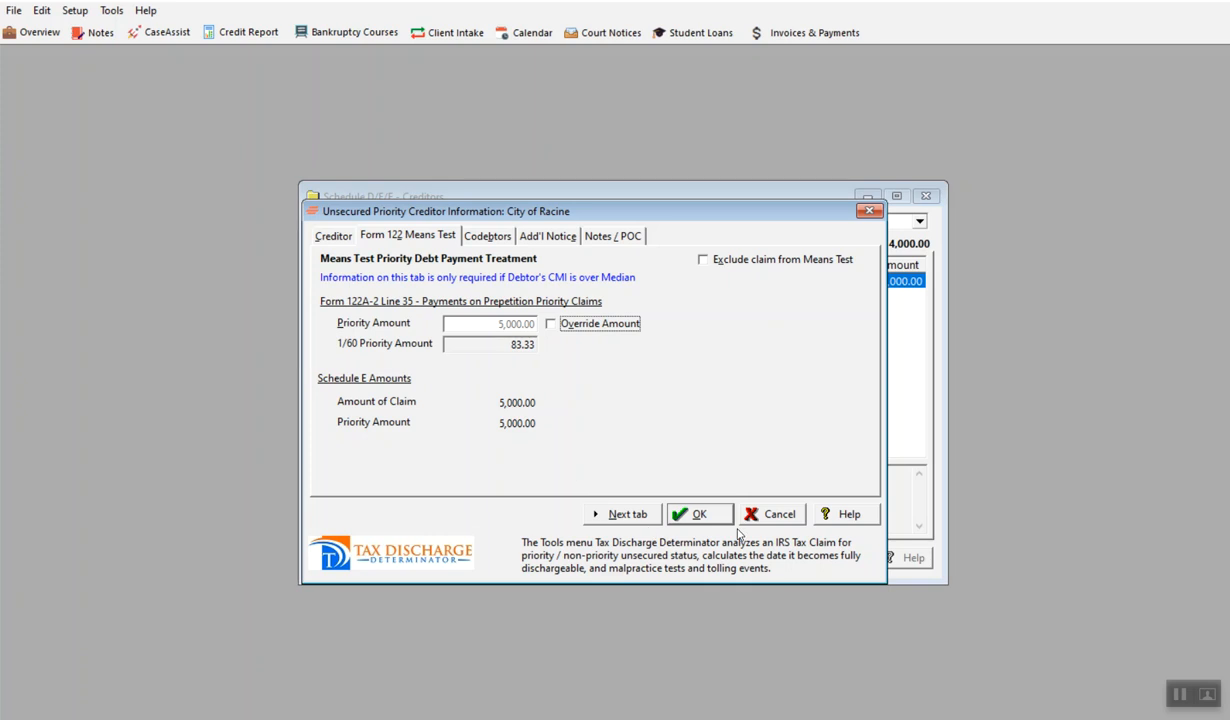
Save the City of Racine priority claim and close the additional blank priority creditor entry without saving it
{"action": "left_click", "coordinate": [675, 518]}
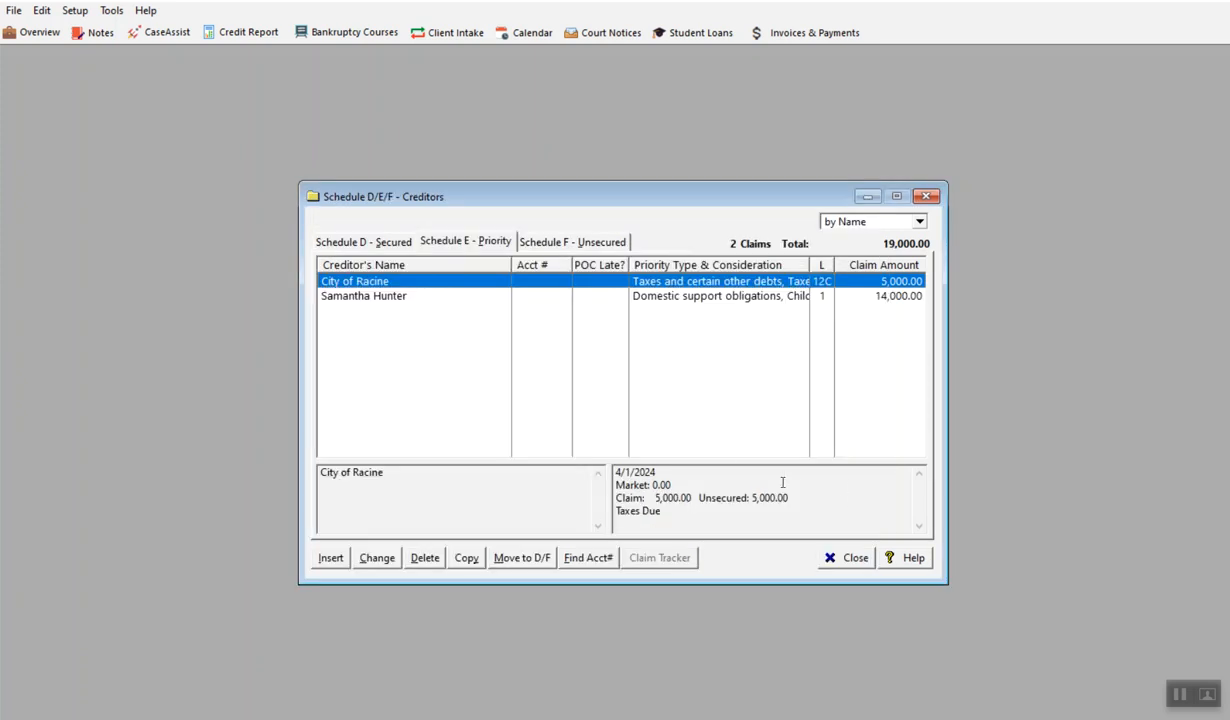
{"action": "left_click", "coordinate": [320, 556]}
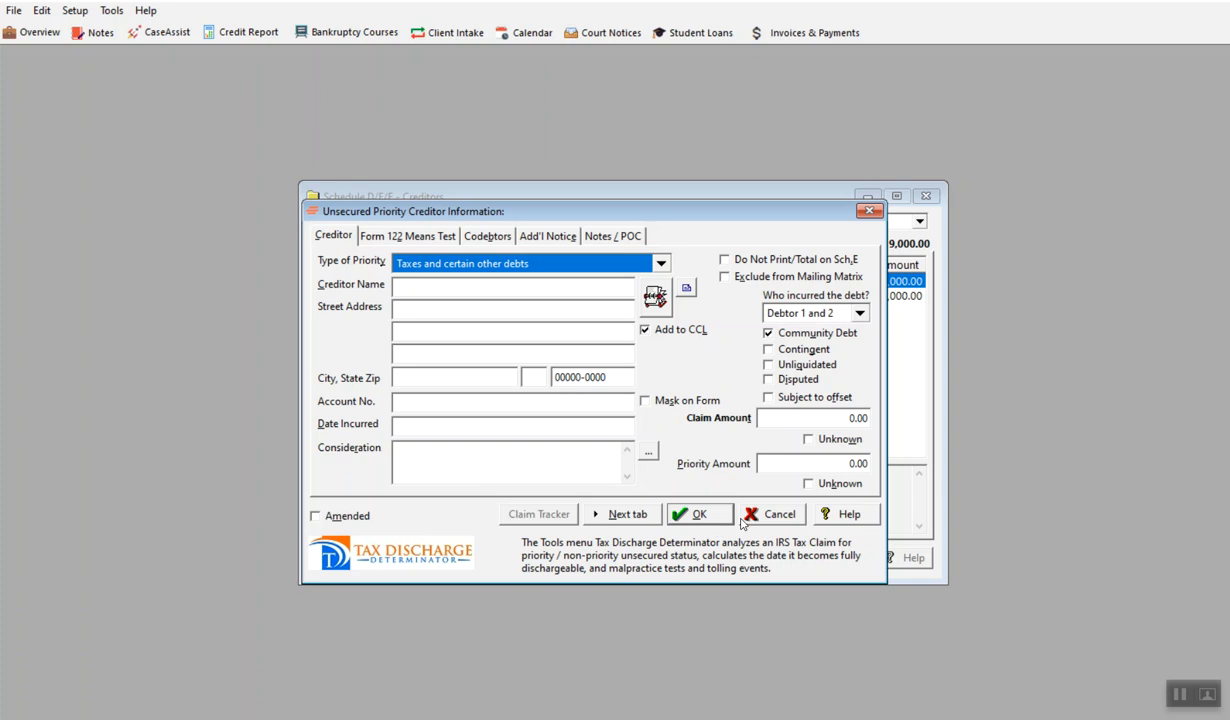
{"action": "left_click", "coordinate": [772, 515]}
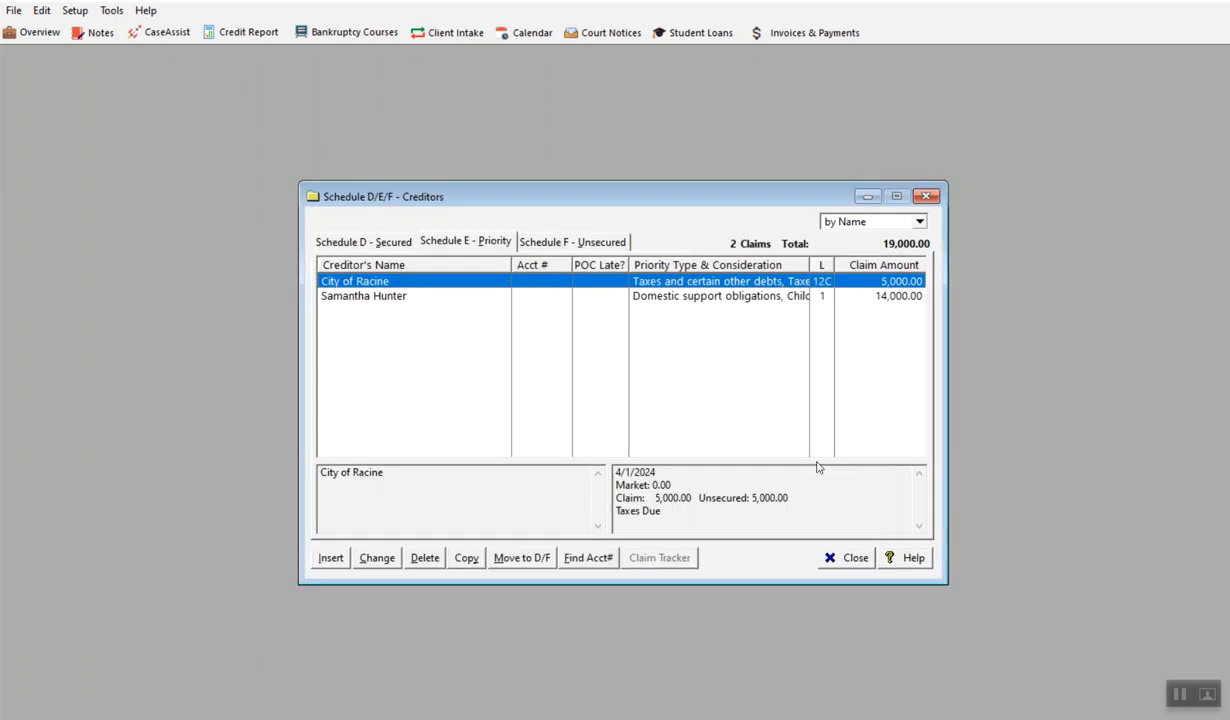
Add a Schedule F unsecured creditor, choosing Capital One Visa from the common creditors
{"action": "left_click", "coordinate": [591, 249]}
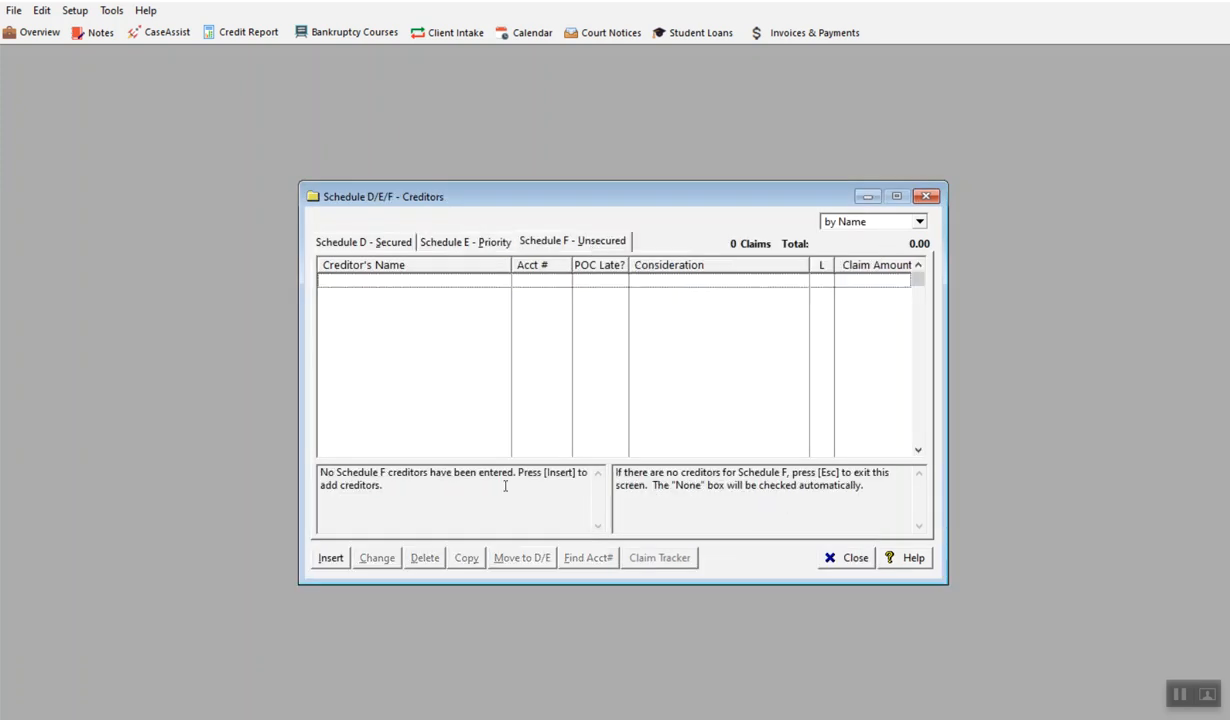
{"action": "left_click", "coordinate": [329, 561]}
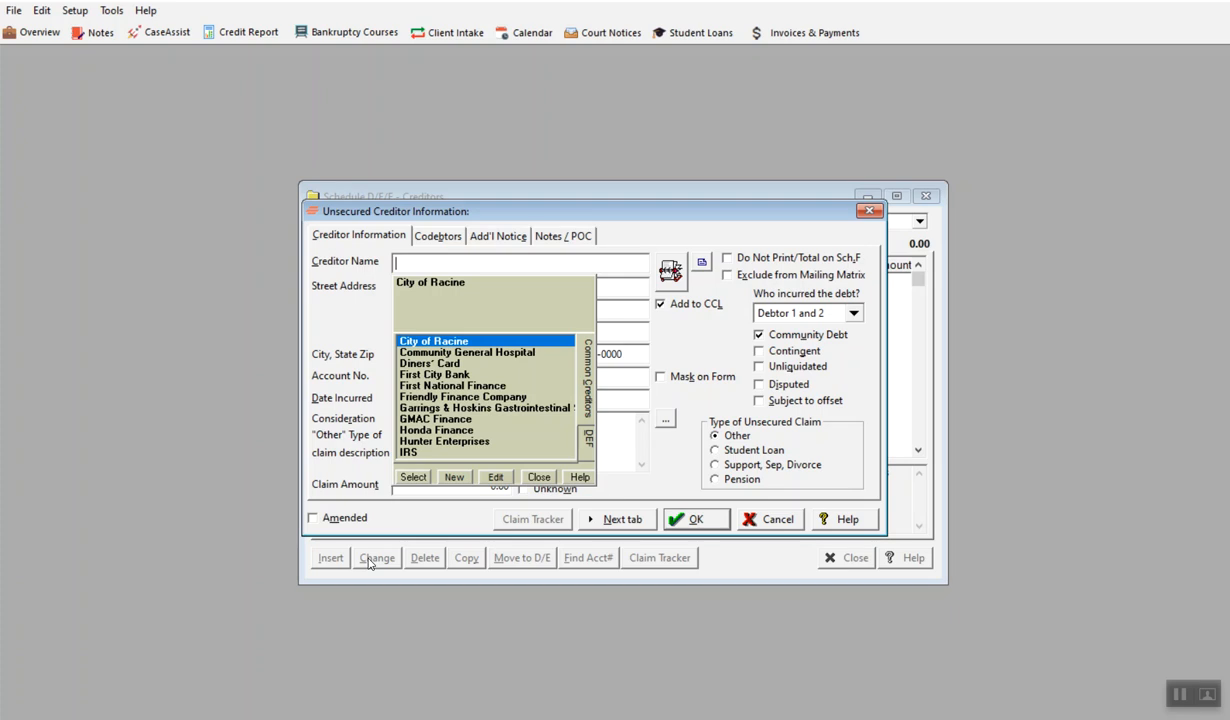
{"action": "type", "text": "Capital One Vi"}
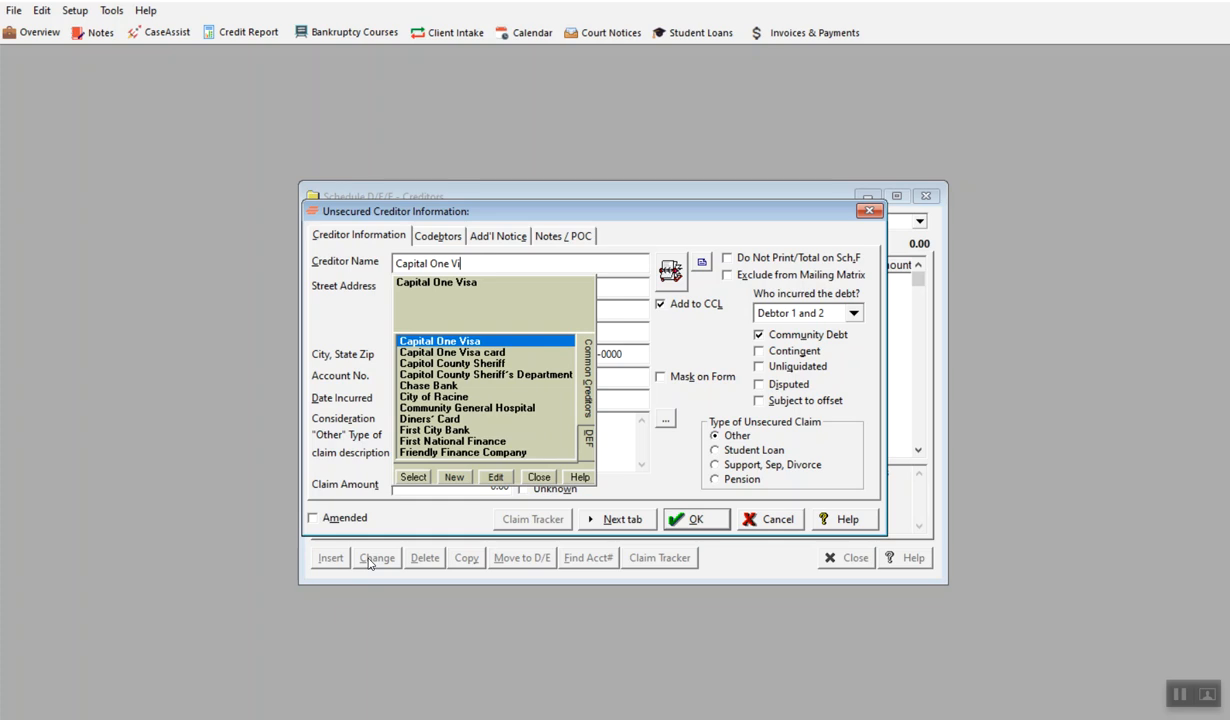
{"action": "left_click", "coordinate": [476, 341]}
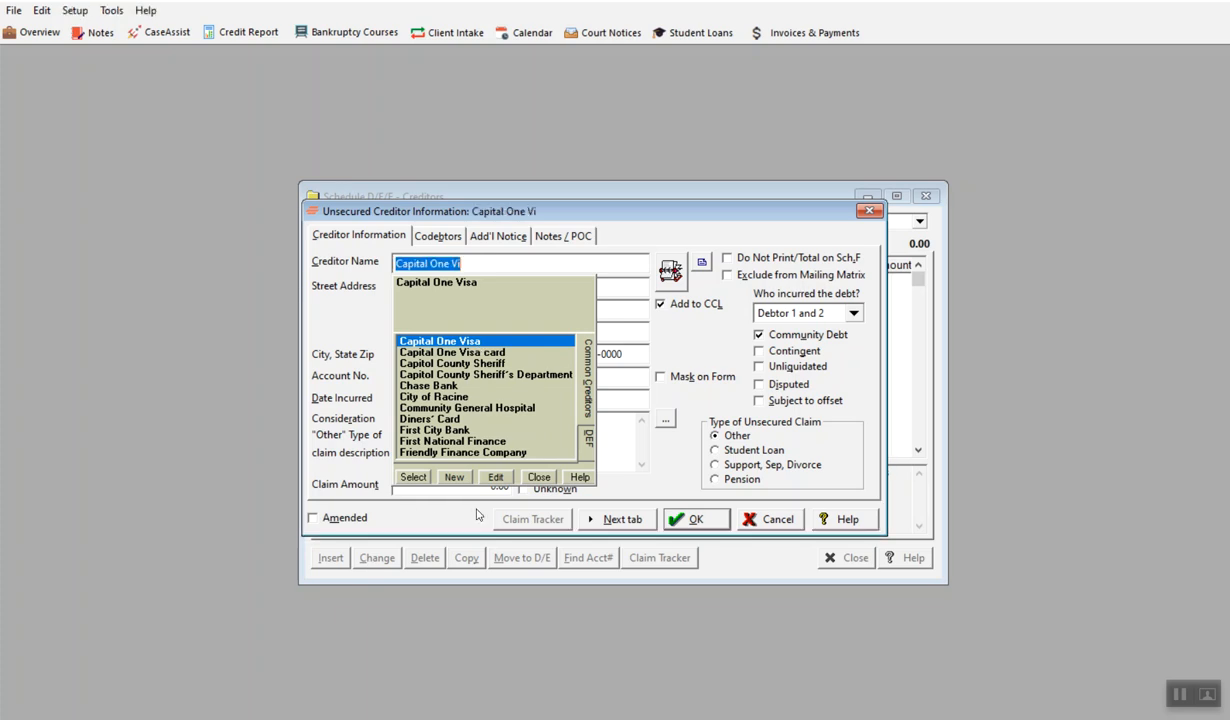
{"action": "left_click", "coordinate": [410, 476]}
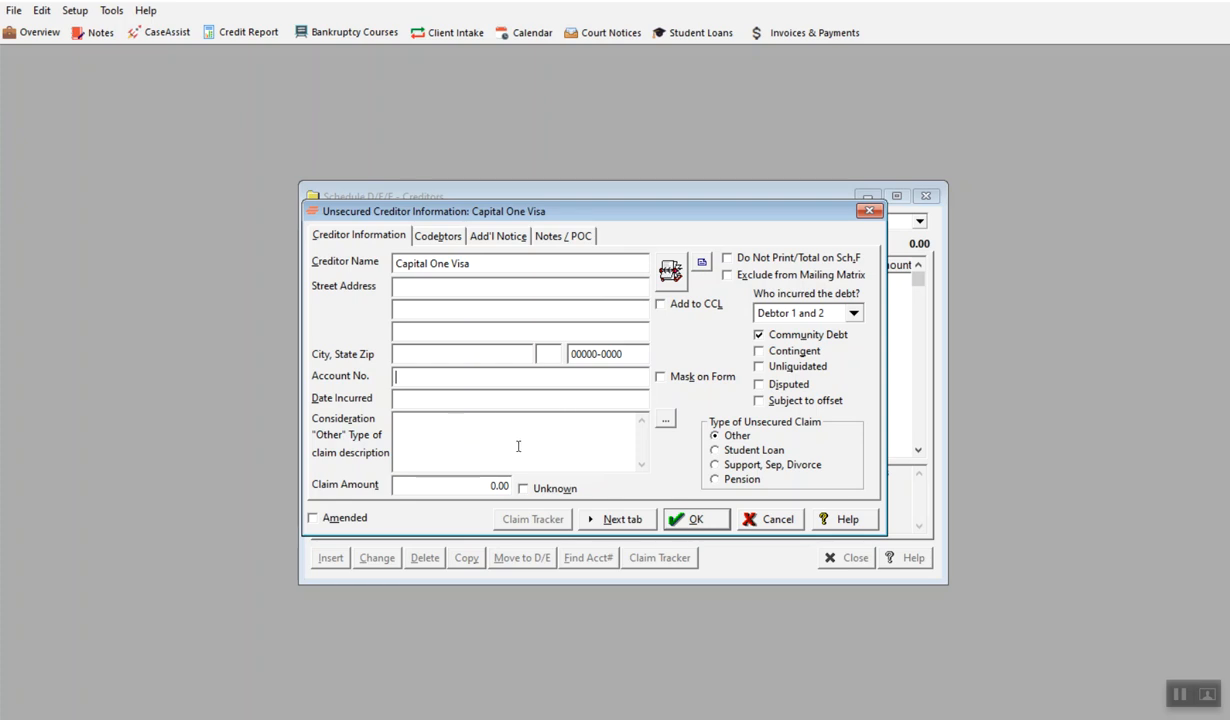
Set the Capital One Visa claim amount to 5,306
{"action": "left_click", "coordinate": [500, 486]}
{"action": "type", "text": "5,3"}
{"action": "type", "text": "06"}
{"action": "key", "text": "Tab"}
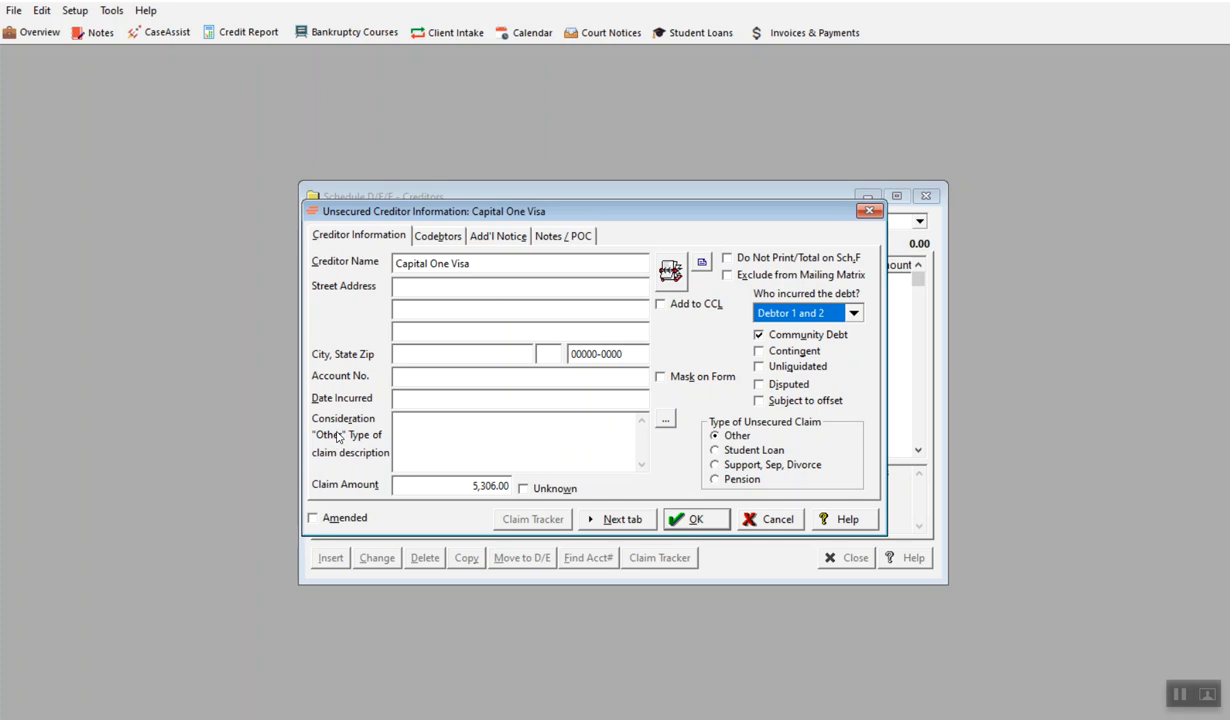
Create the consideration choice Capital One Credit Card Debt, apply it to the Capital One Visa claim, and save the creditor
{"action": "left_click", "coordinate": [665, 419]}
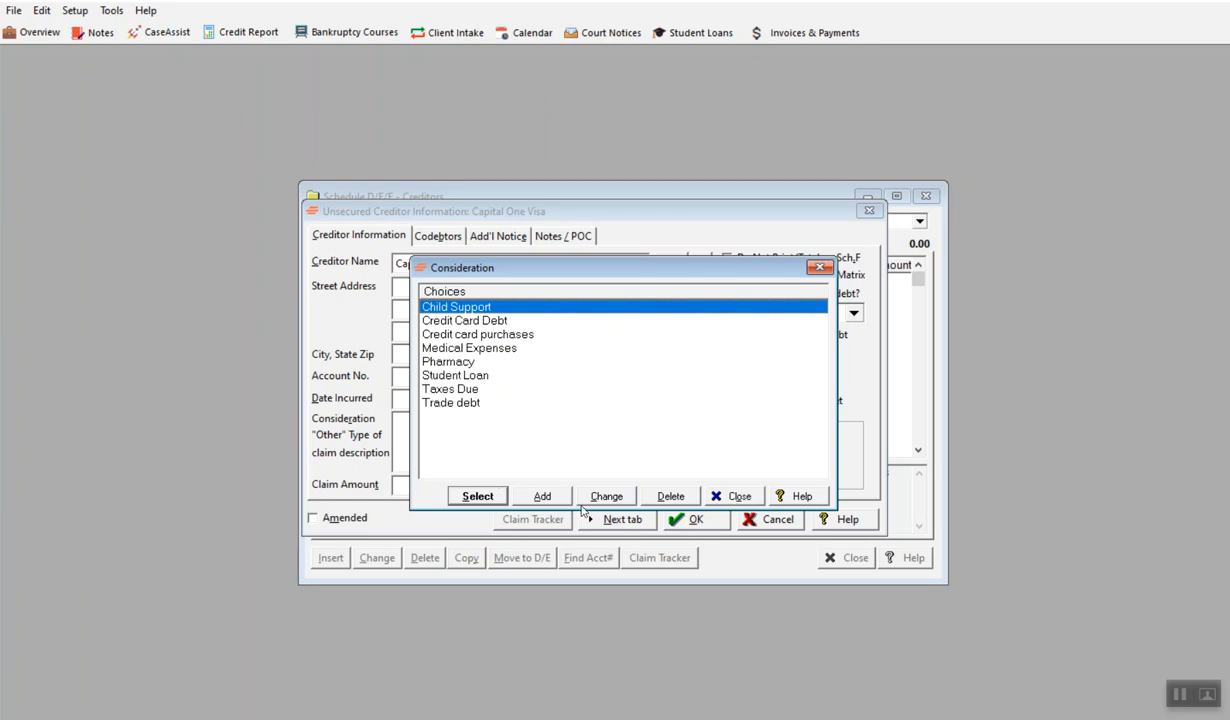
{"action": "left_click", "coordinate": [537, 492]}
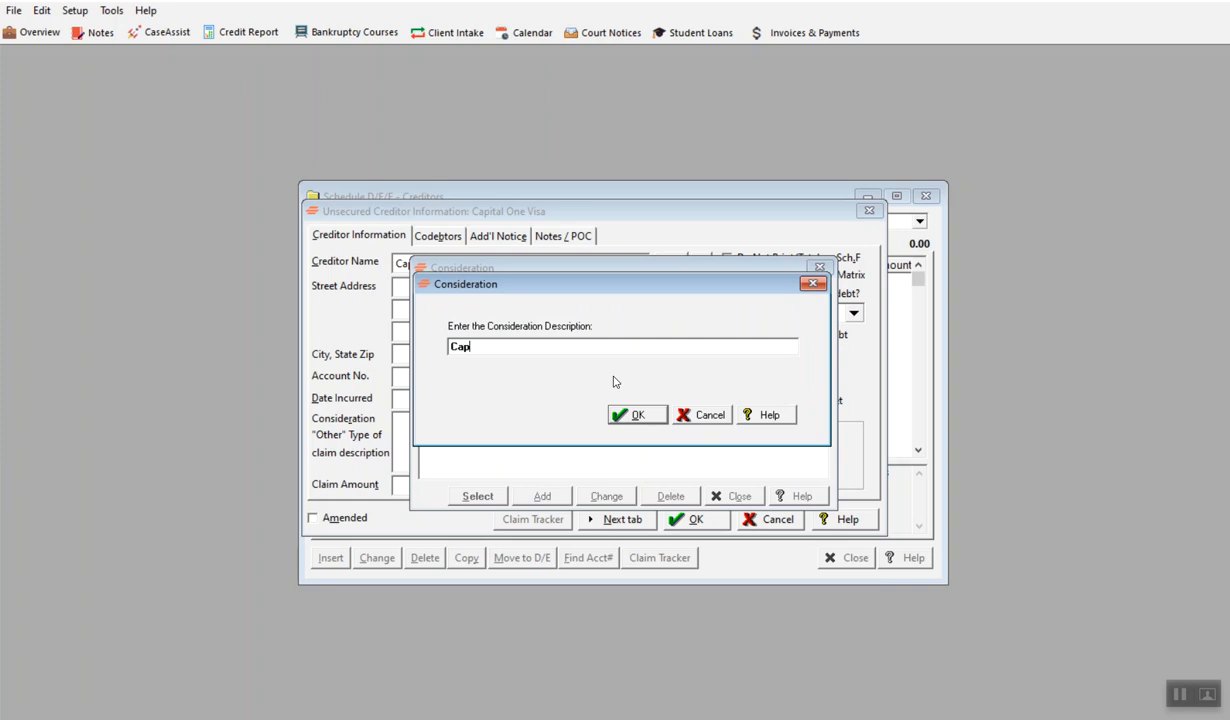
{"action": "type", "text": "Capital One Credit Card Debt"}
{"action": "left_click", "coordinate": [635, 414]}
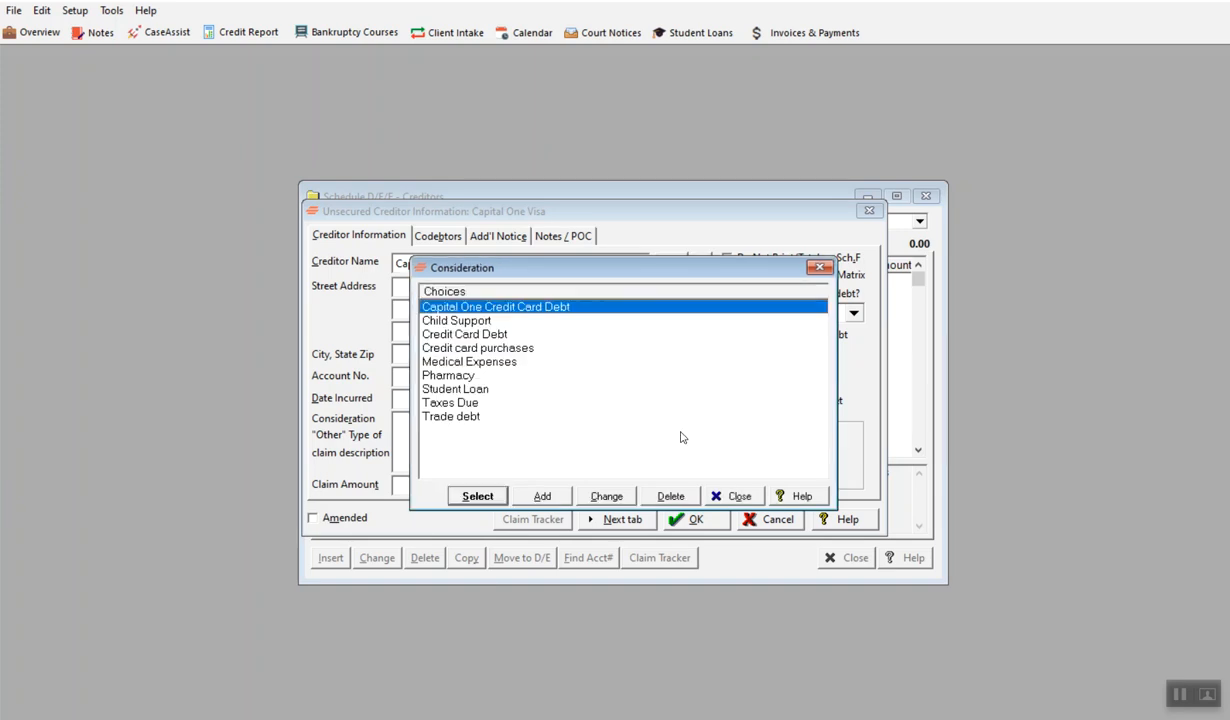
{"action": "left_click", "coordinate": [480, 494]}
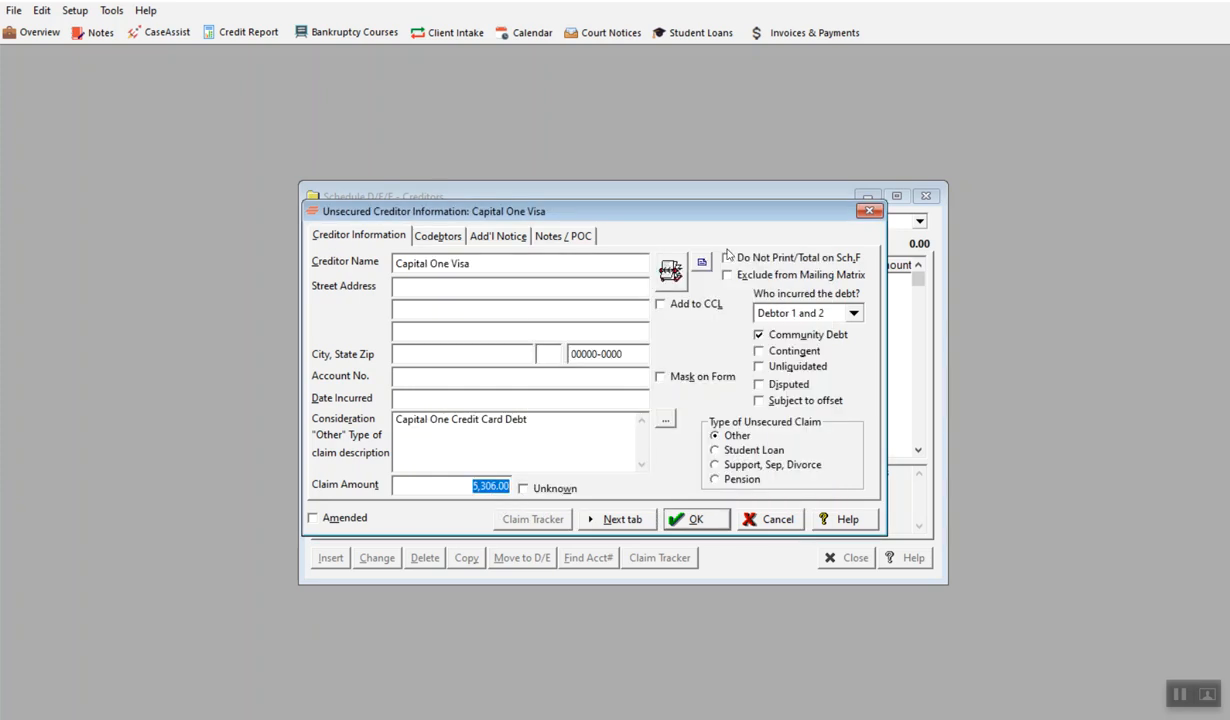
{"action": "left_click", "coordinate": [676, 521]}
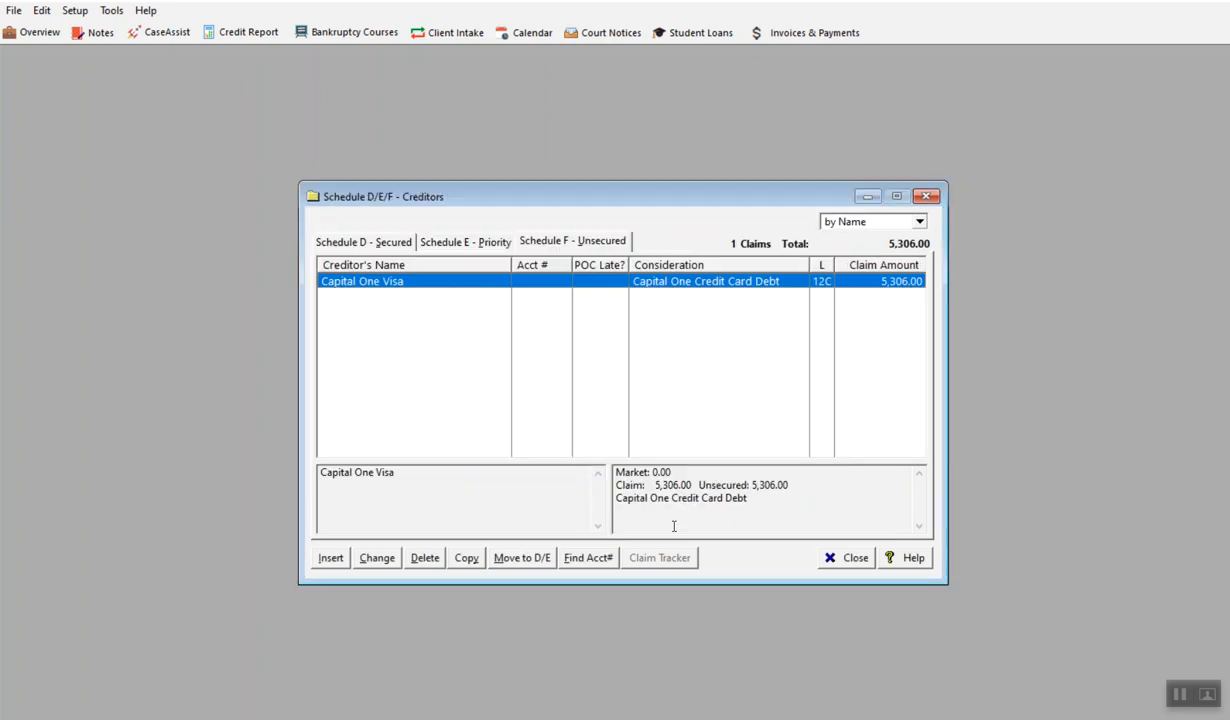
Add another Schedule F unsecured creditor, creating Medical Hospital of Racine as a new common creditor
{"action": "left_click", "coordinate": [331, 558]}
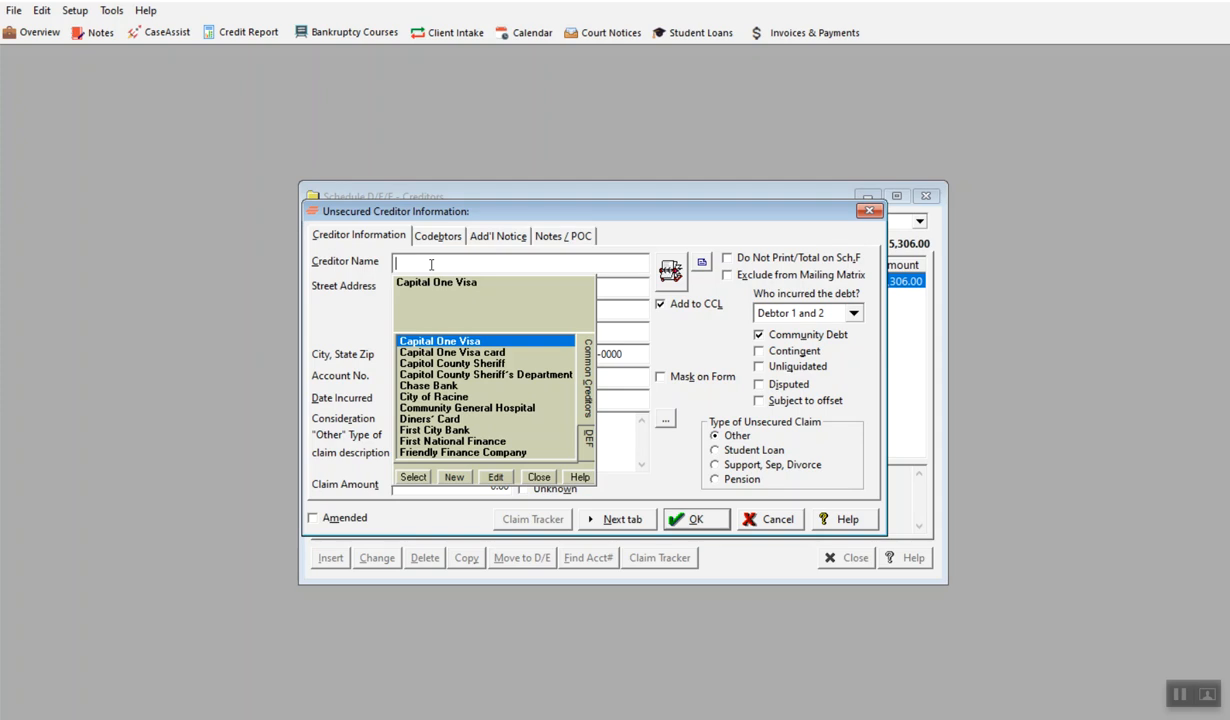
{"action": "type", "text": "Medic"}
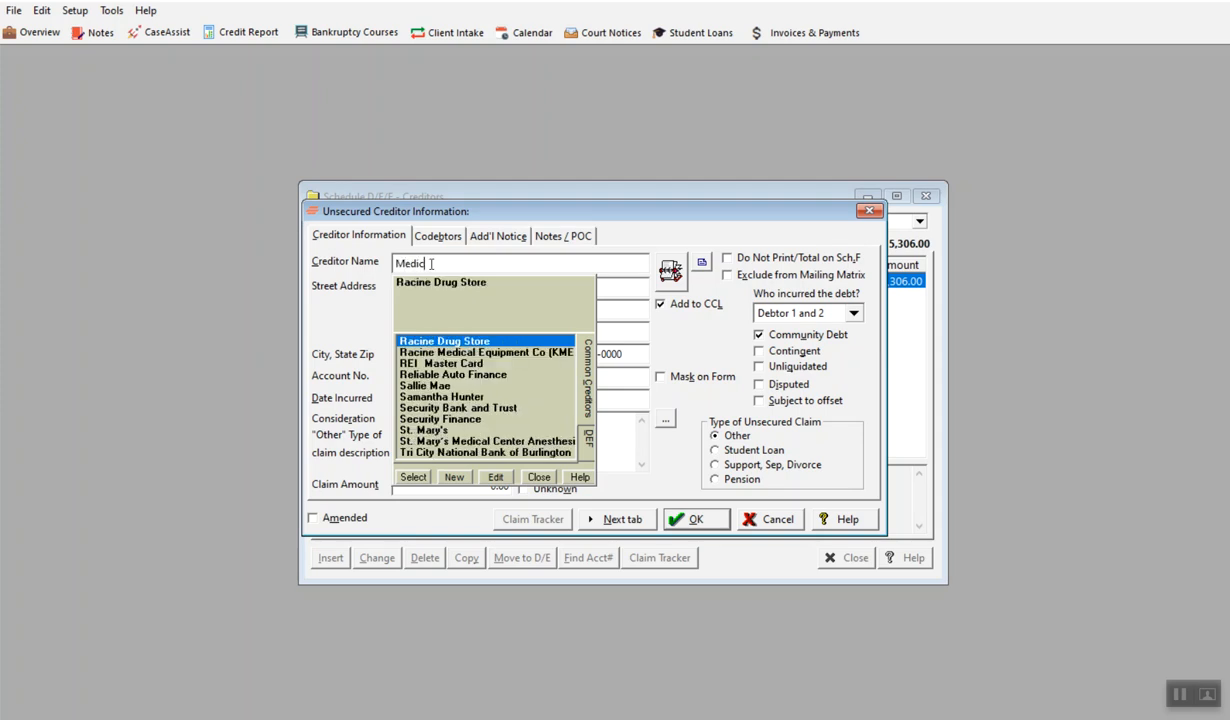
{"action": "type", "text": "al Hospital of Racine"}
{"action": "left_click", "coordinate": [447, 477]}
{"action": "left_click", "coordinate": [578, 558]}
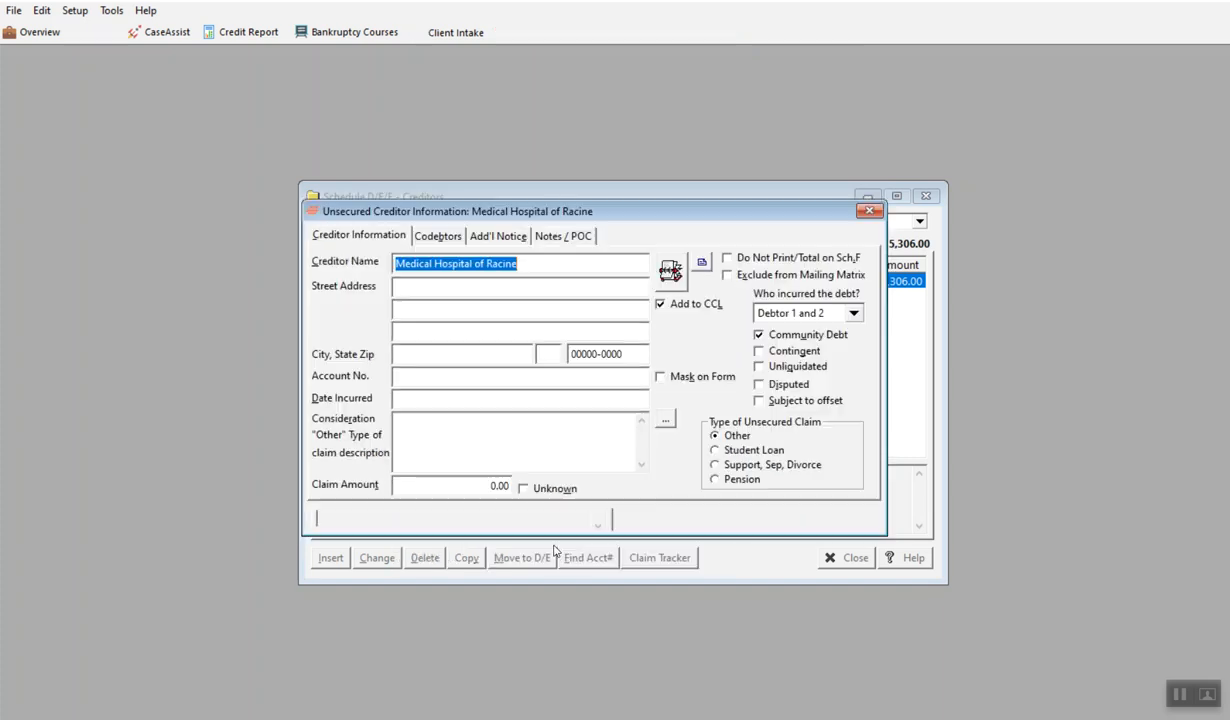
Set the Medical Hospital of Racine claim's date incurred to 3/1/22 and its consideration to Medical Expenses
{"action": "left_click", "coordinate": [500, 403]}
{"action": "type", "text": "3/1/22"}
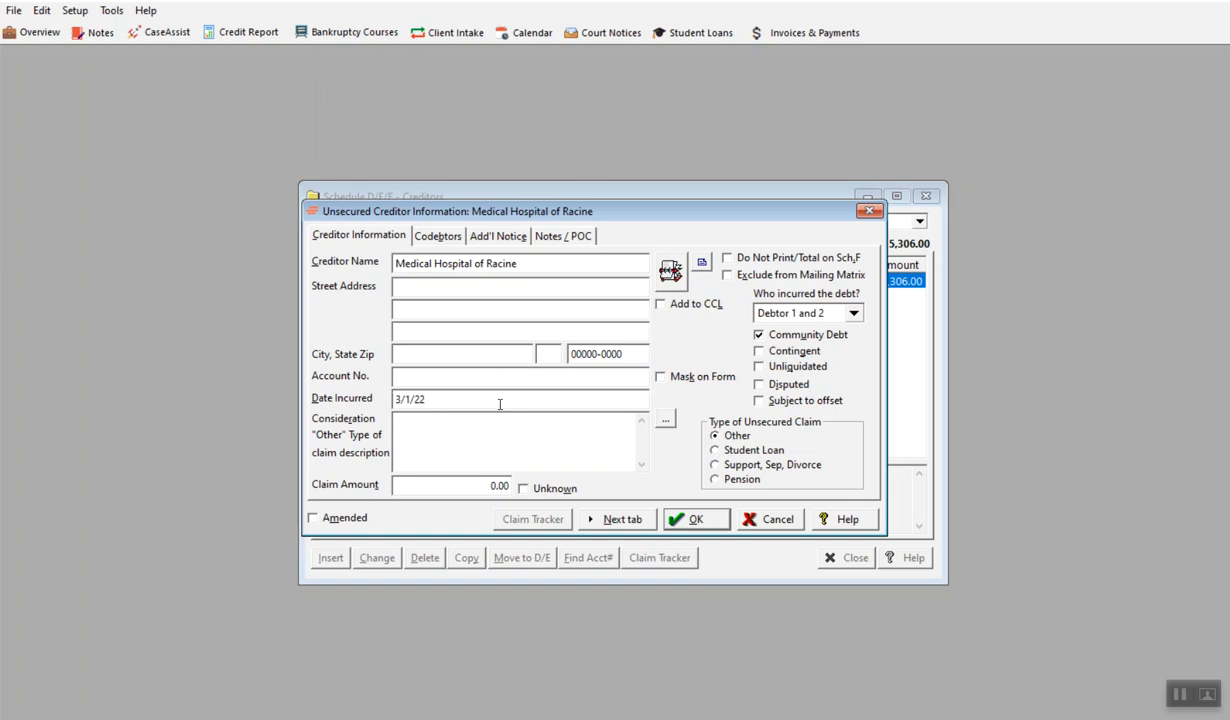
{"action": "left_click", "coordinate": [663, 420]}
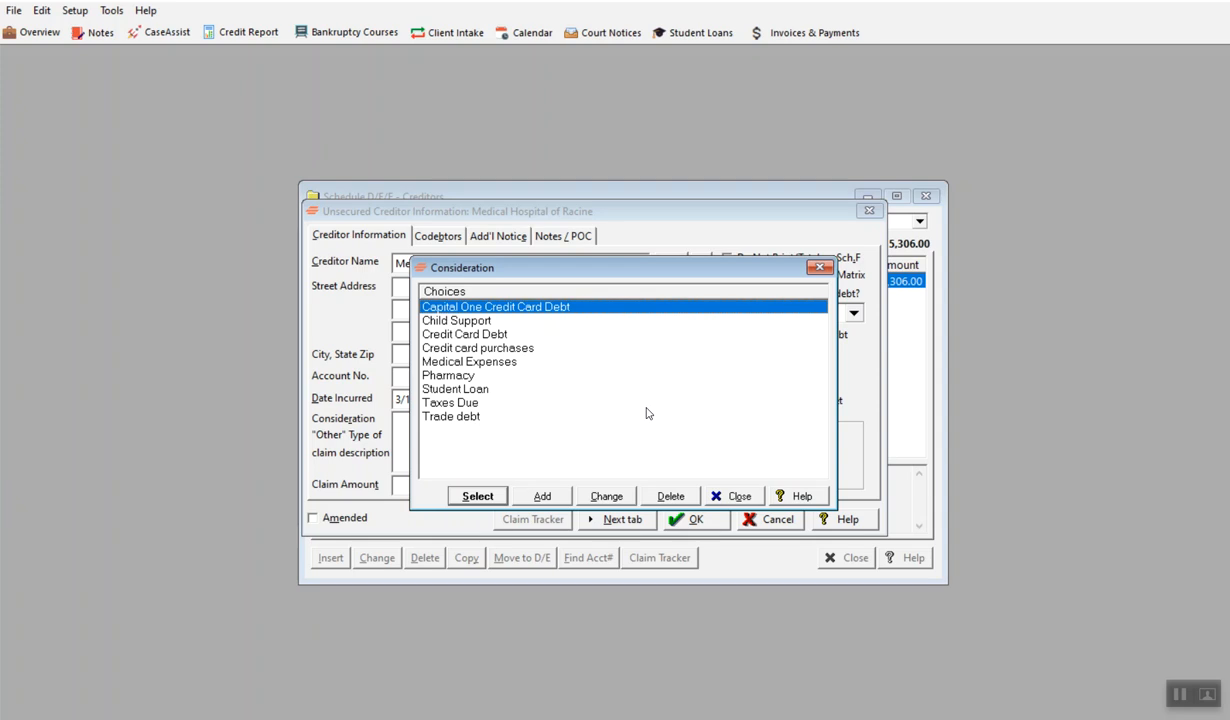
{"action": "left_click", "coordinate": [468, 362]}
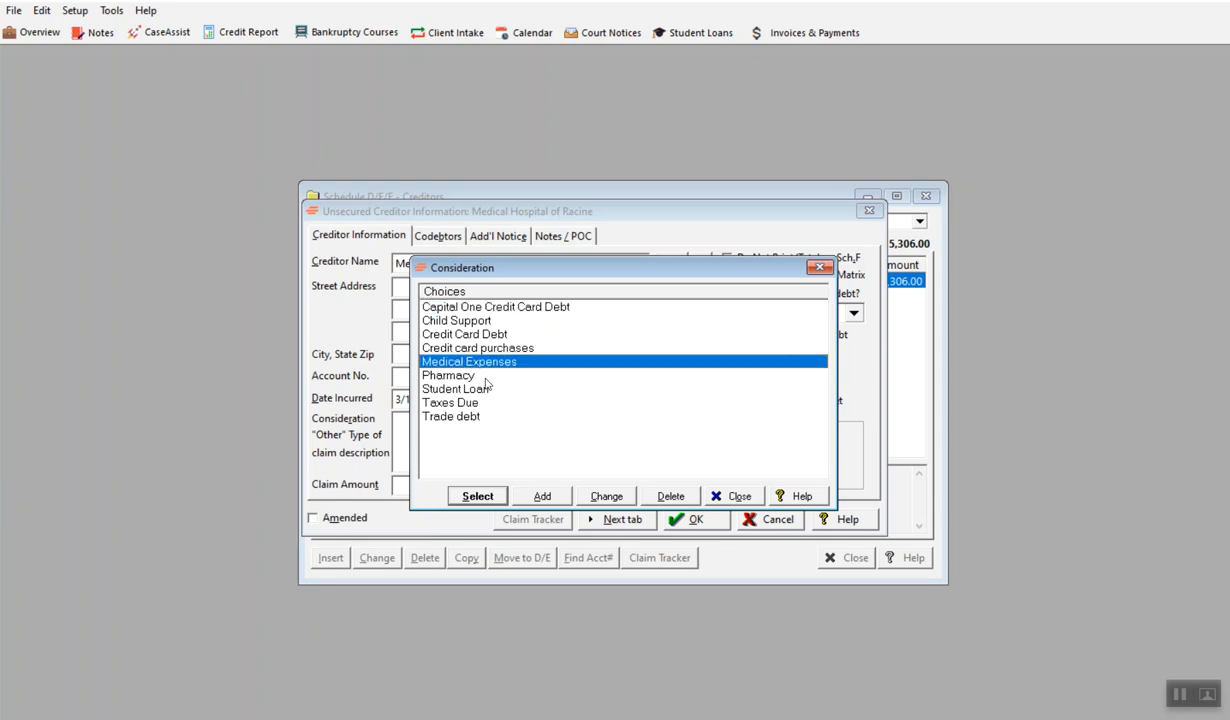
{"action": "left_click", "coordinate": [478, 496]}
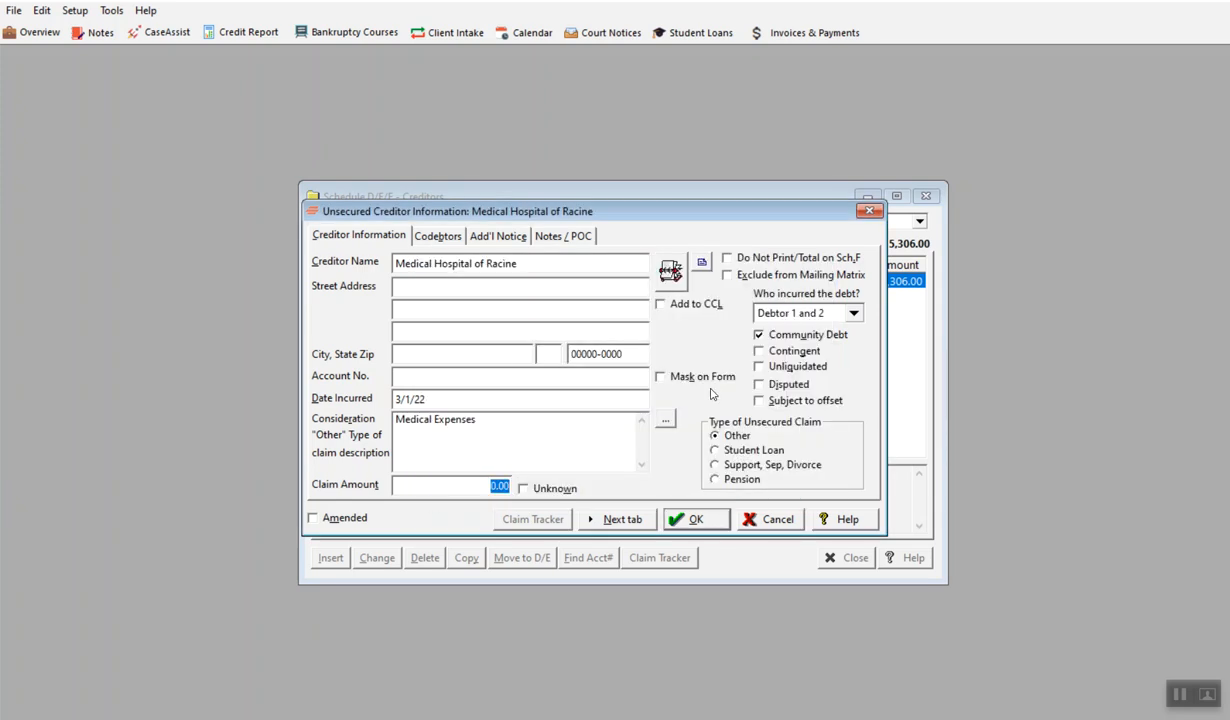
Set the Medical Hospital of Racine claim amount to 10,000 and save the creditor
{"action": "type", "text": "10,00"}
{"action": "key", "text": "Tab"}
{"action": "left_click", "coordinate": [683, 515]}
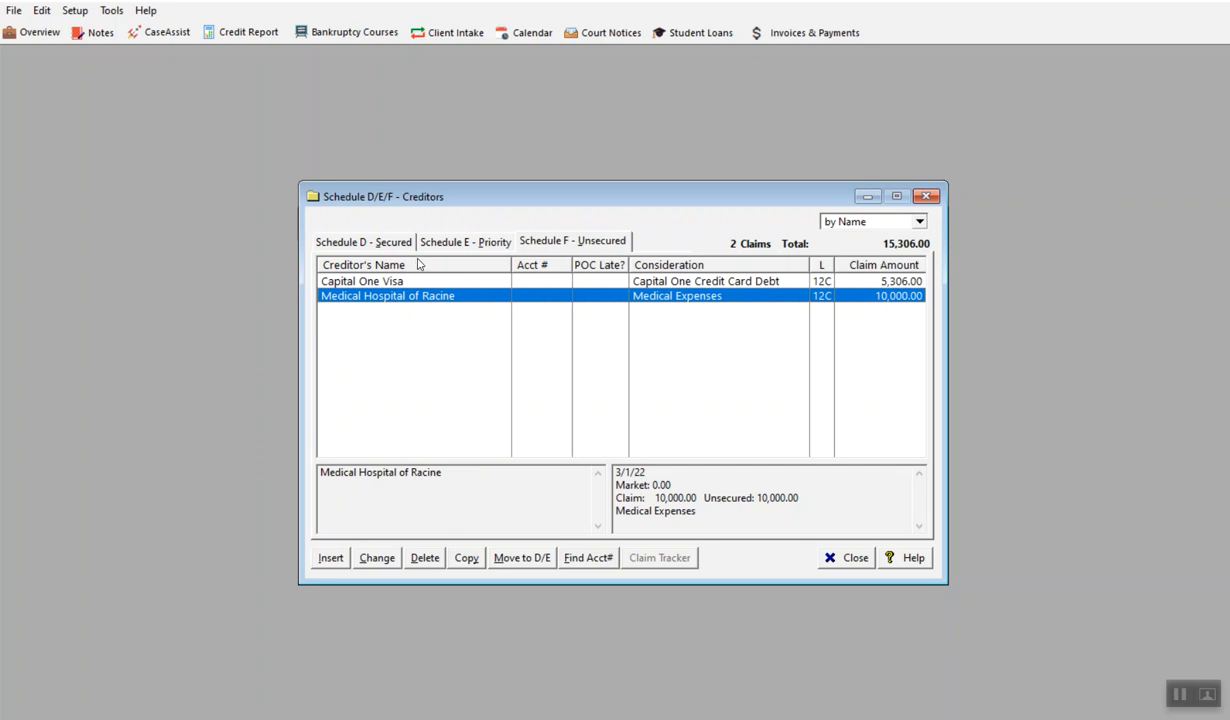
Move the City of Racine claim from Schedule E to Schedule F as an unsecured debt and save it there
{"action": "left_click", "coordinate": [468, 244]}
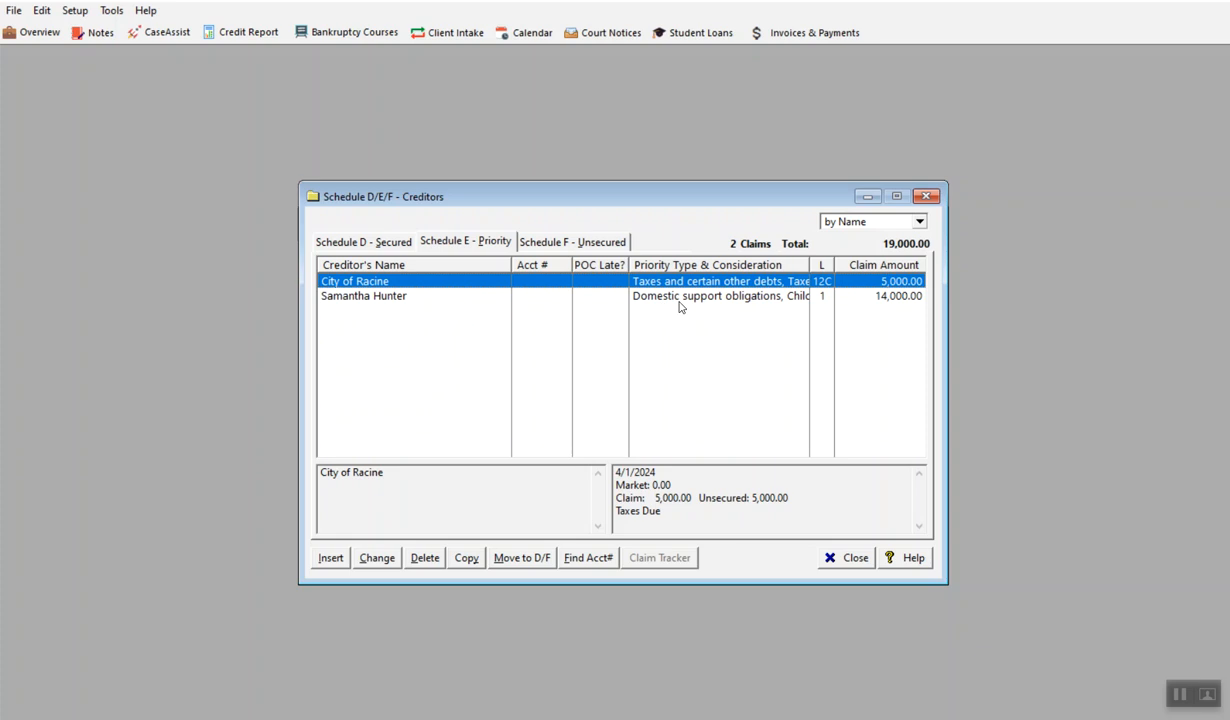
{"action": "left_click", "coordinate": [515, 550]}
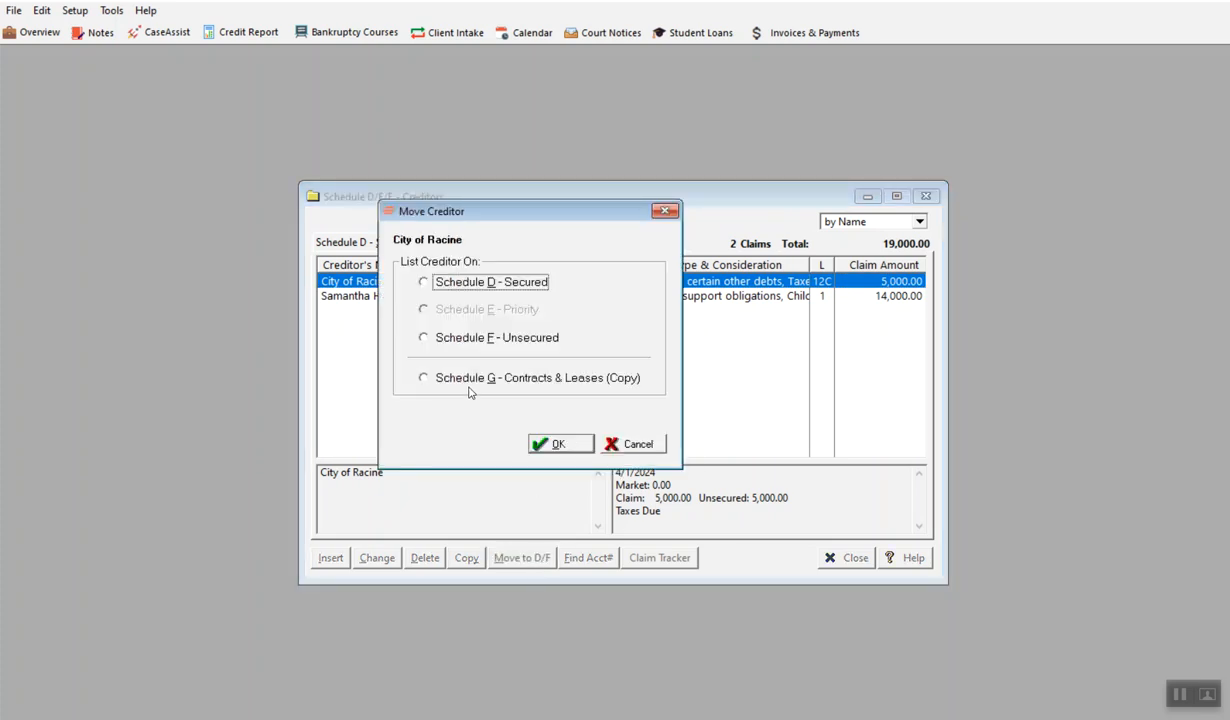
{"action": "left_click", "coordinate": [424, 337]}
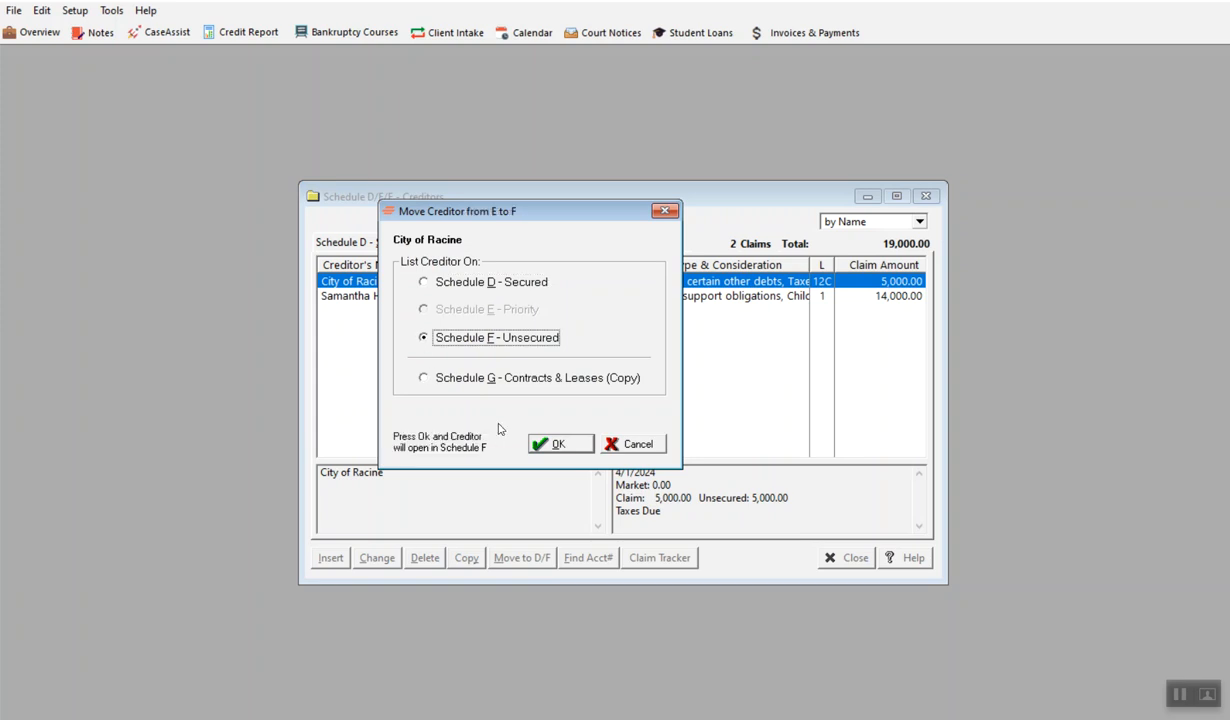
{"action": "left_click", "coordinate": [549, 446]}
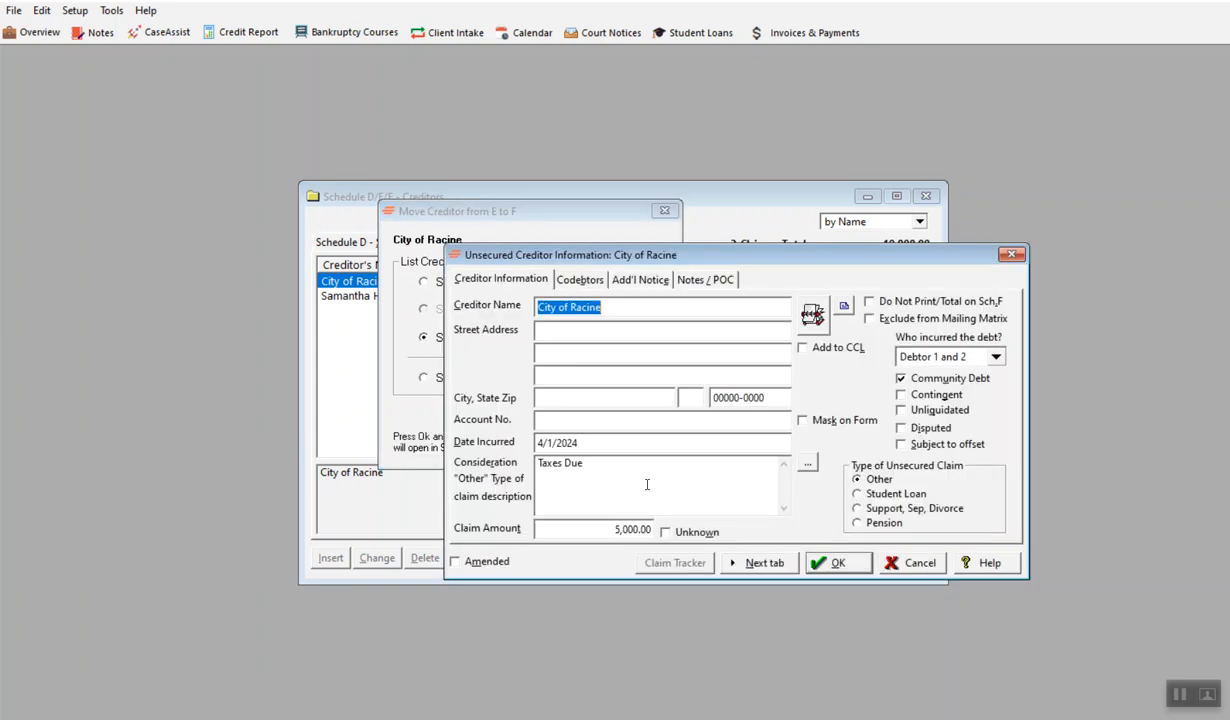
{"action": "left_click", "coordinate": [824, 563]}
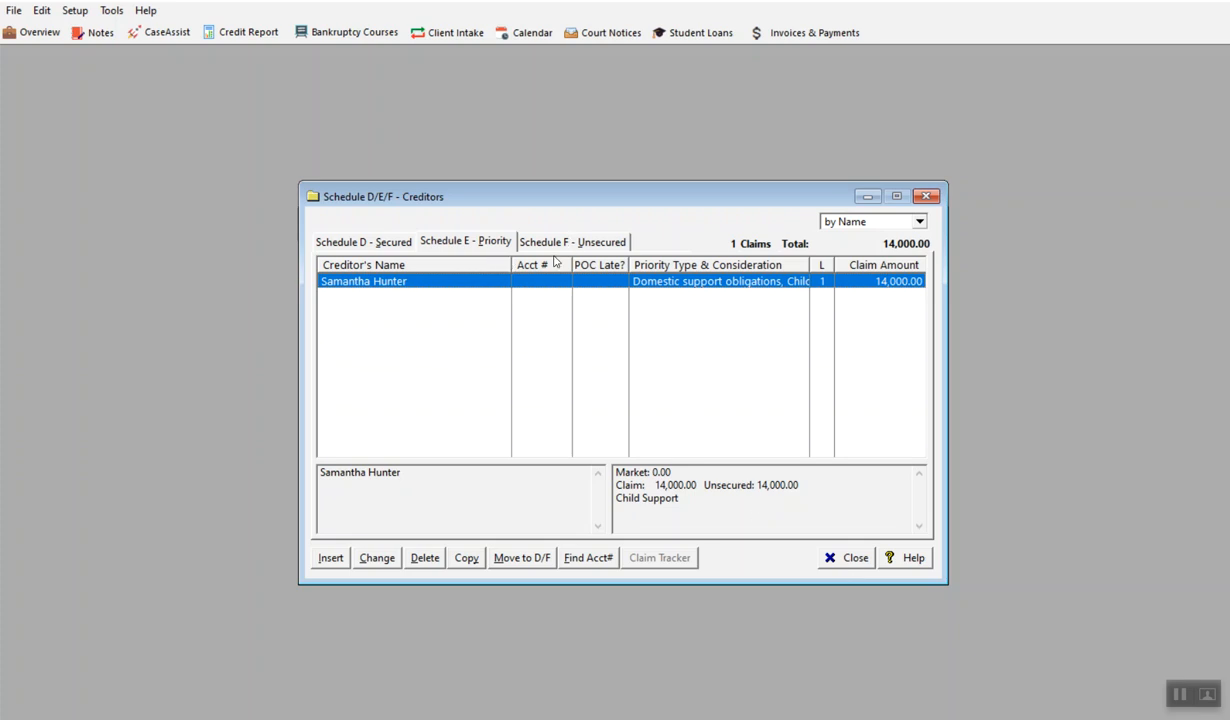
Move the City of Racine claim from Schedule F back to Schedule E as a priority debt
{"action": "left_click", "coordinate": [378, 245]}
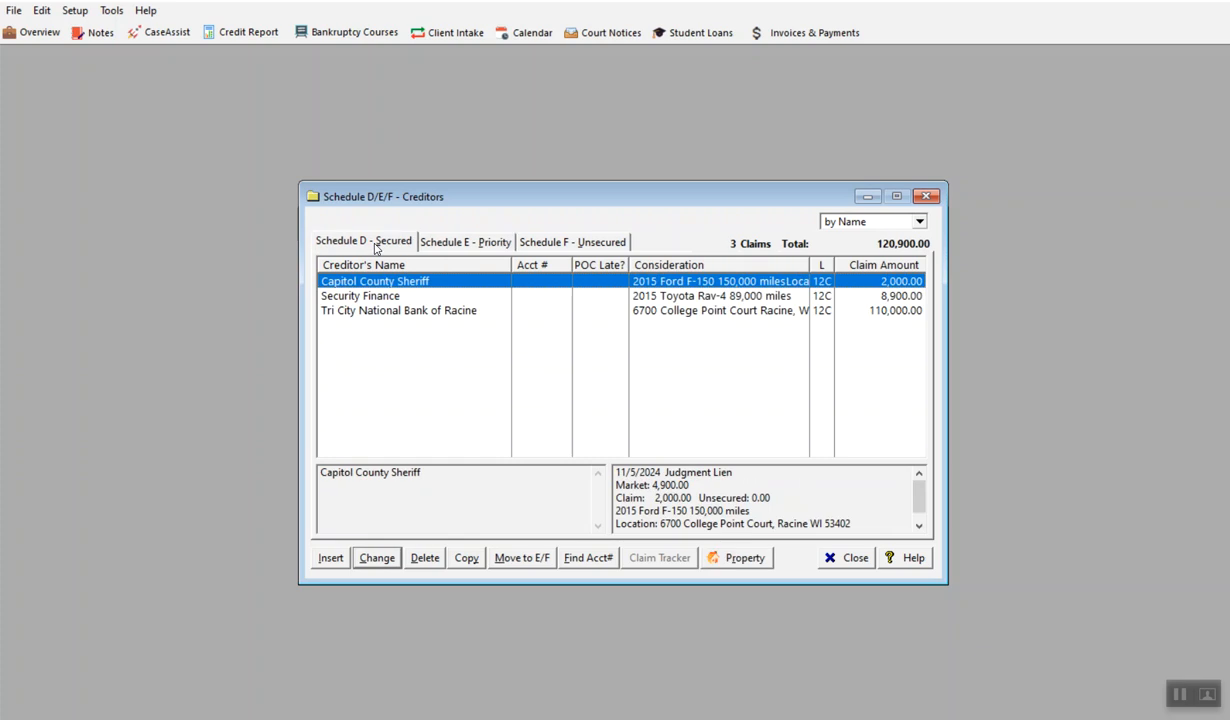
{"action": "left_click", "coordinate": [453, 244]}
{"action": "left_click", "coordinate": [530, 242]}
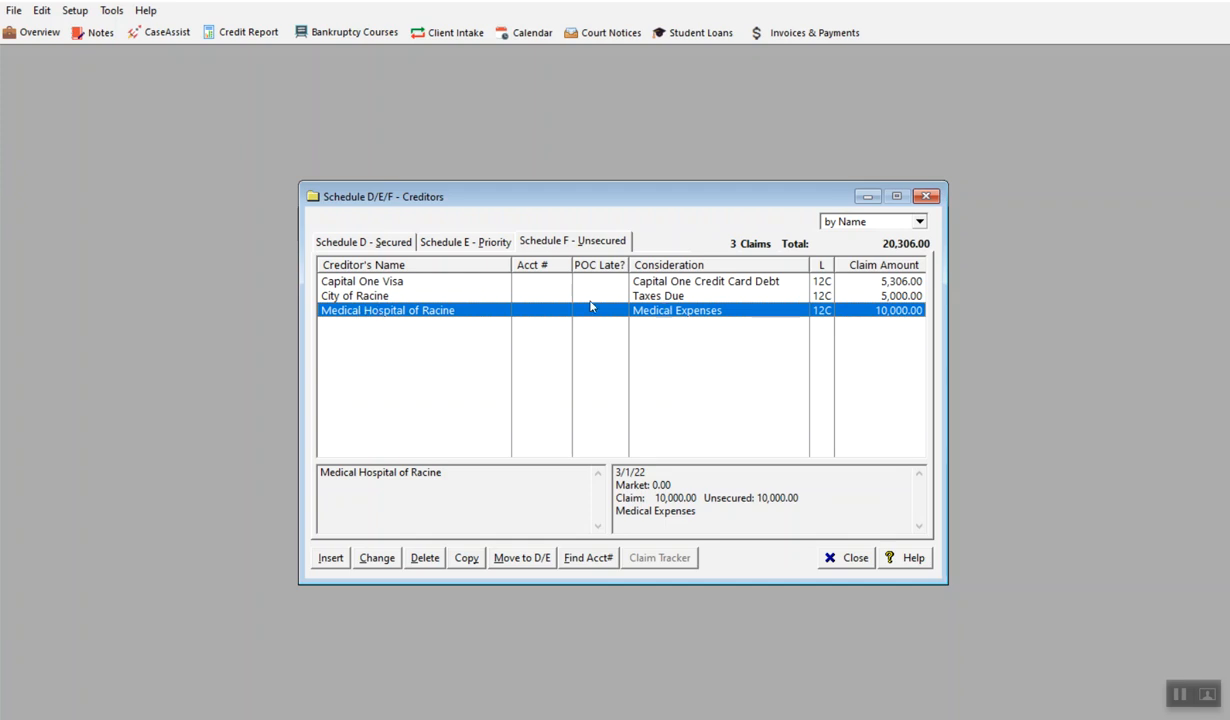
{"action": "left_click", "coordinate": [381, 298]}
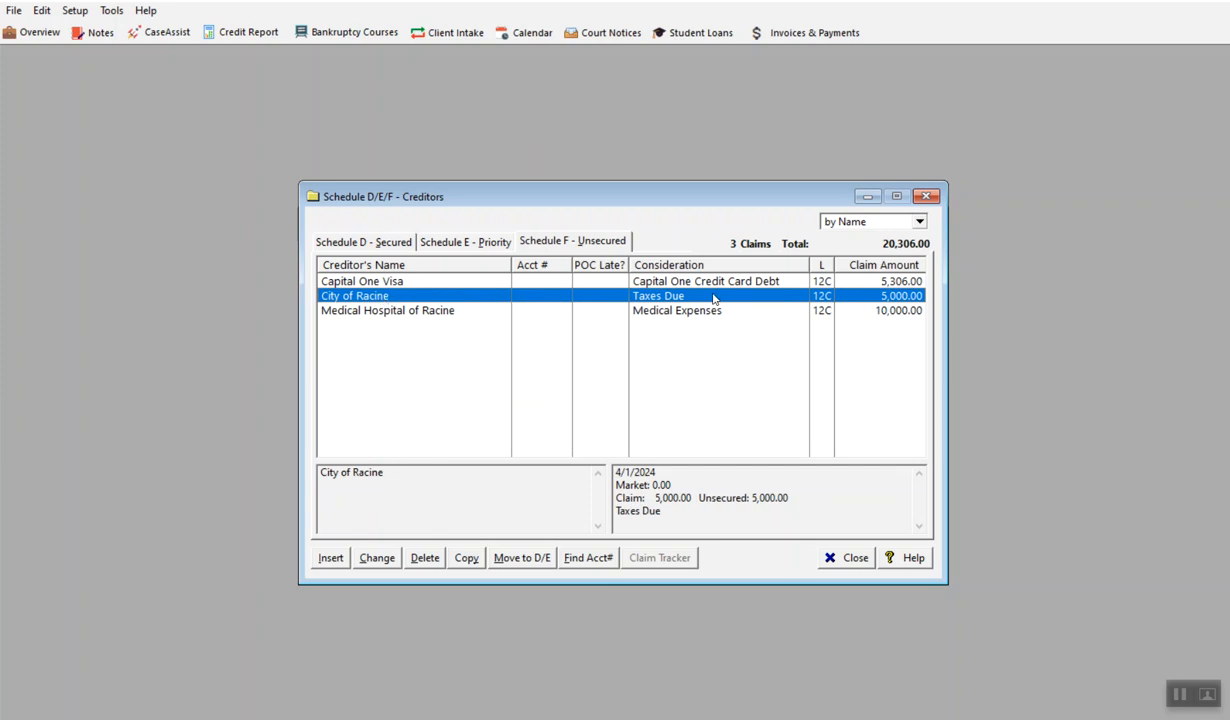
{"action": "left_click", "coordinate": [522, 557]}
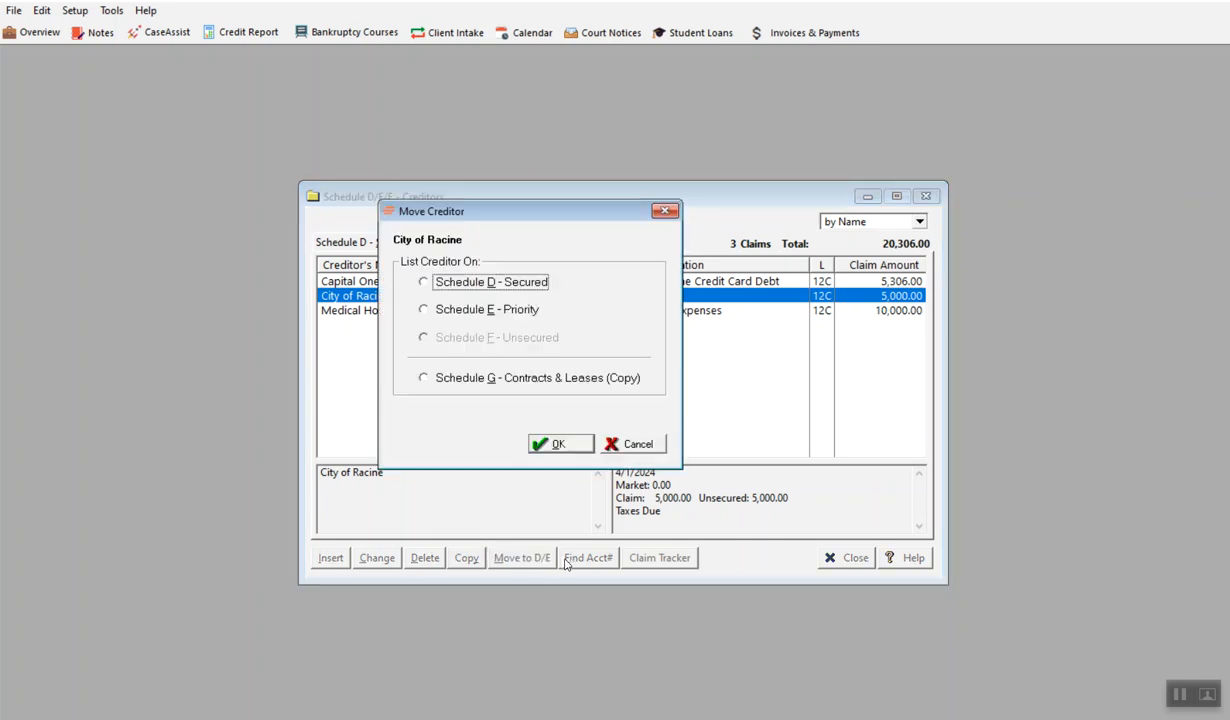
{"action": "left_click", "coordinate": [421, 309]}
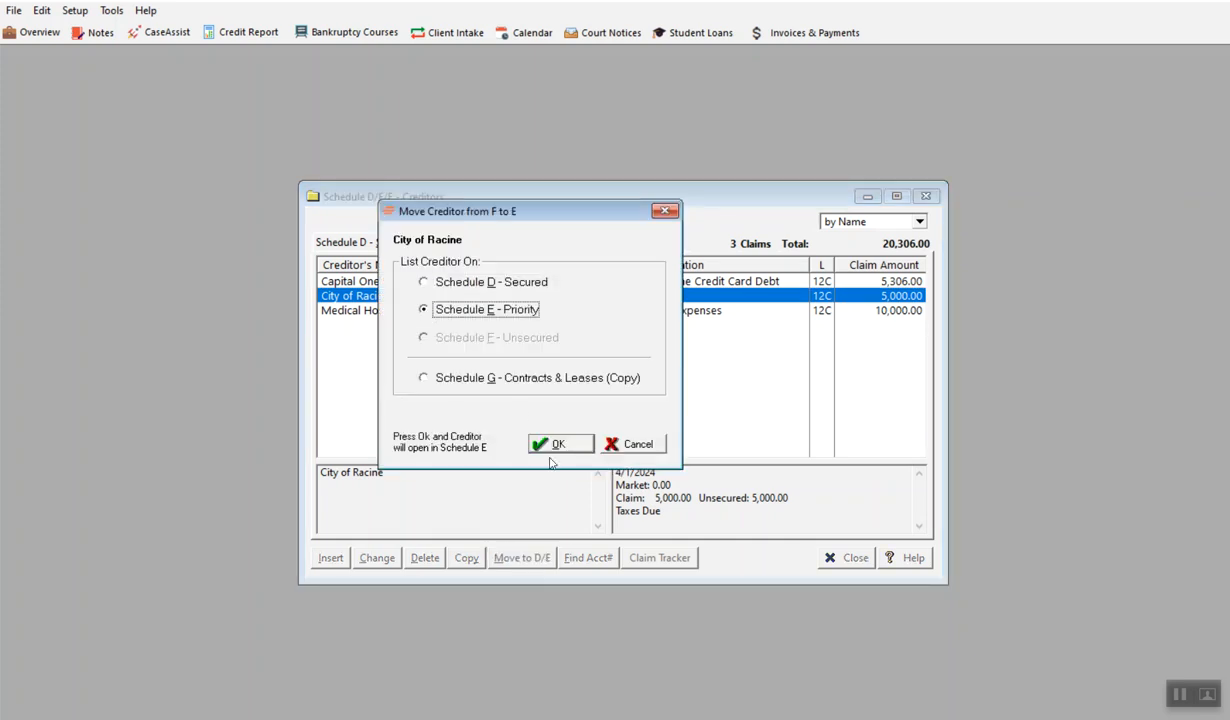
{"action": "left_click", "coordinate": [561, 444]}
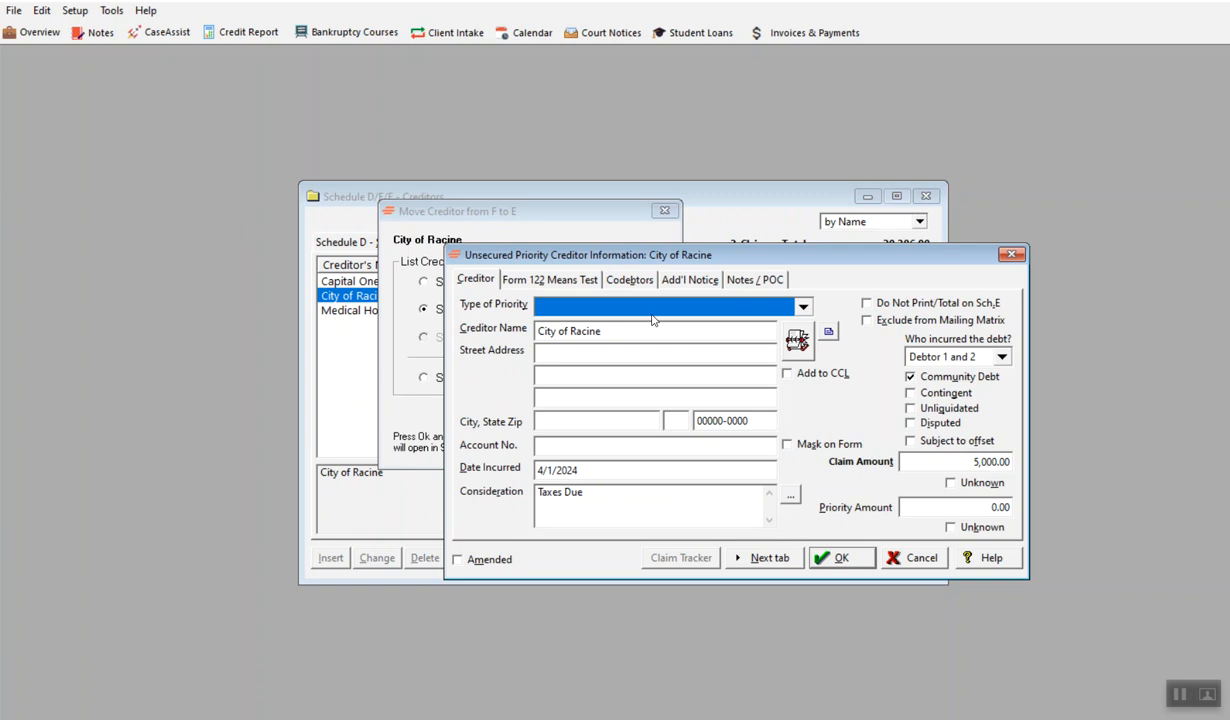
Set the City of Racine claim's priority type to Taxes and certain other debts, save it and close the creditor list
{"action": "left_click", "coordinate": [785, 306]}
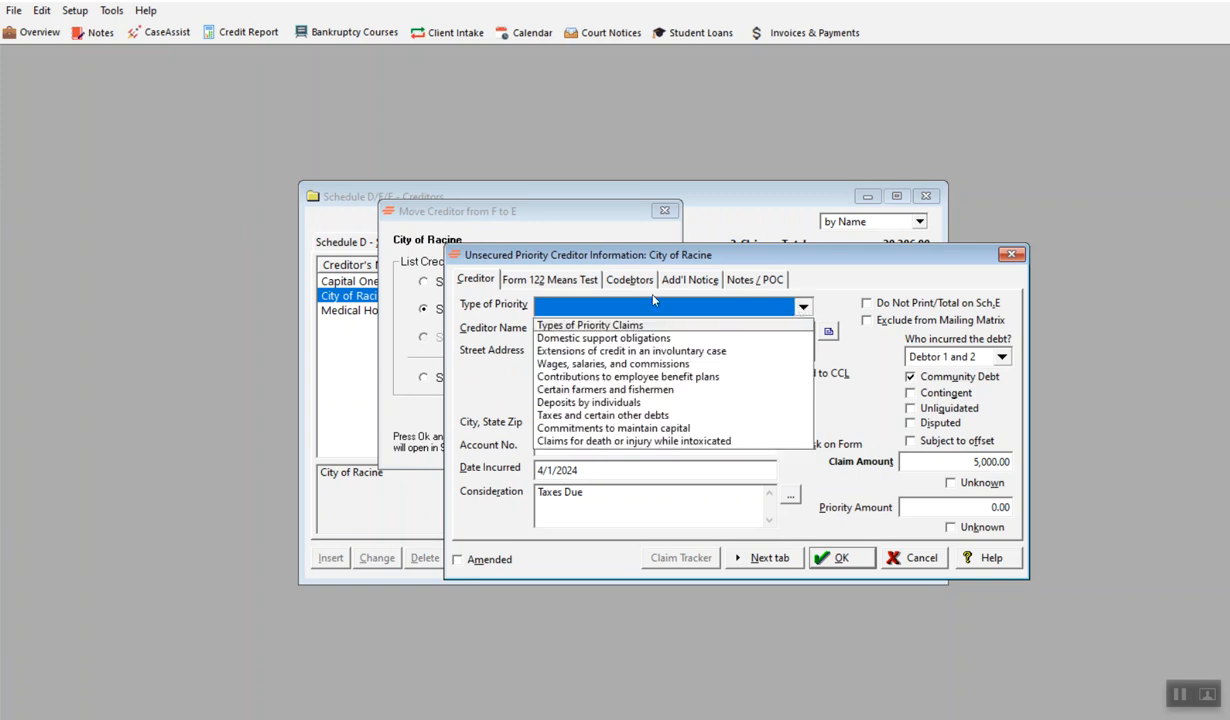
{"action": "left_click", "coordinate": [615, 415]}
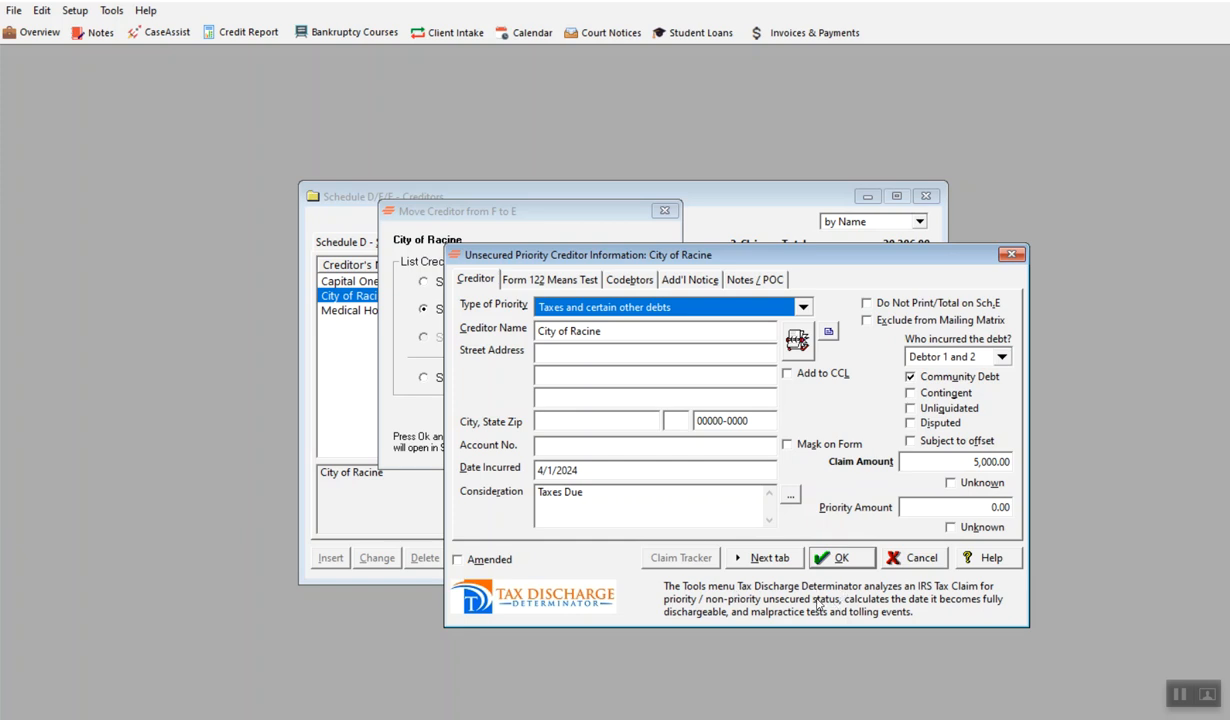
{"action": "left_click", "coordinate": [835, 557]}
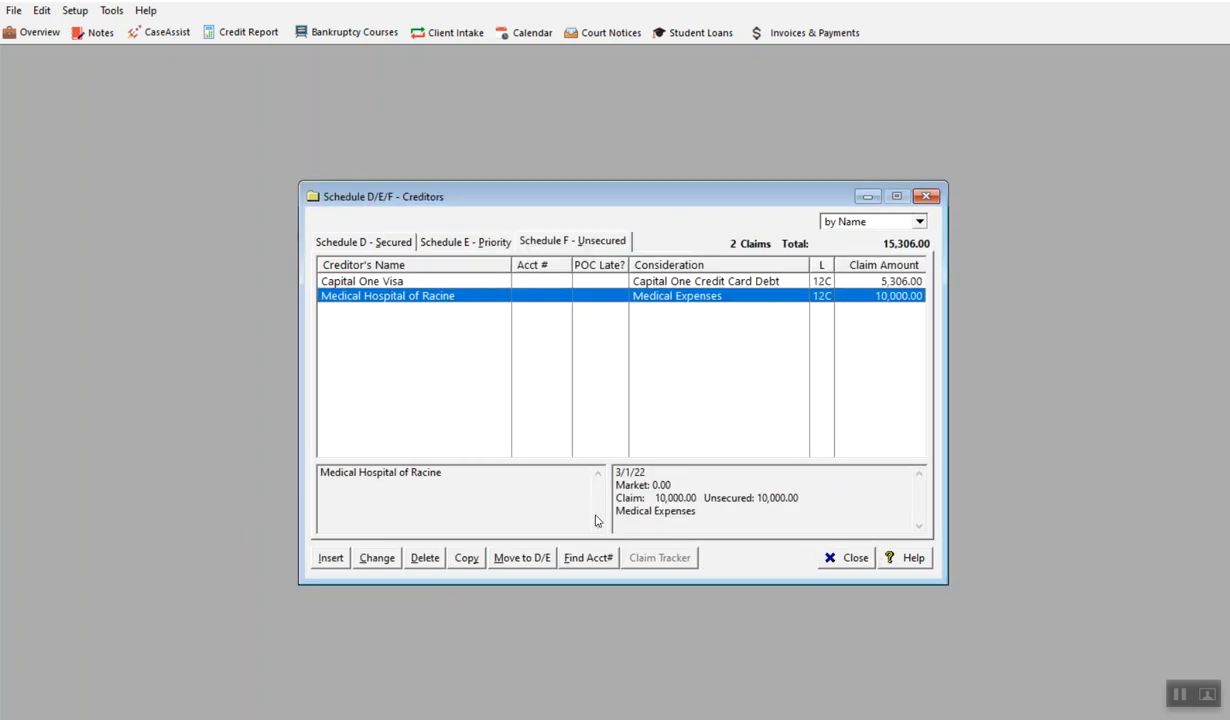
{"action": "left_click", "coordinate": [848, 560]}
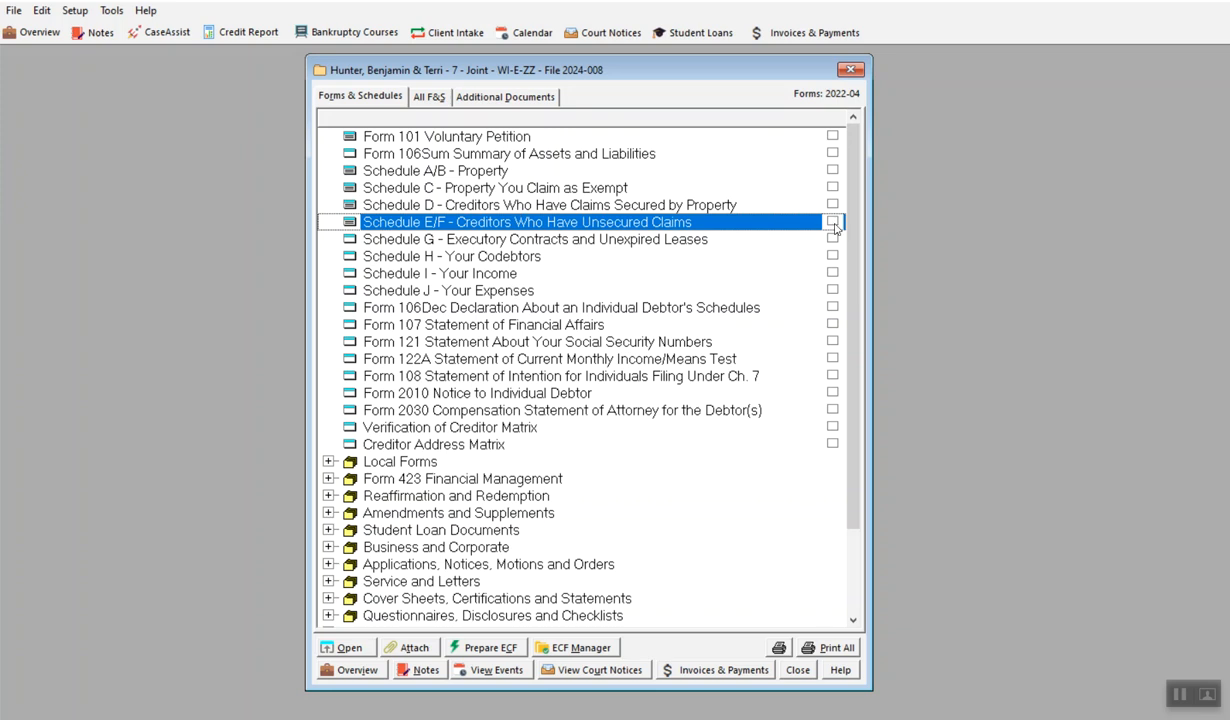
Select Schedule E/F - Creditors Who Have Unsecured Claims and open its print preview
{"action": "left_click", "coordinate": [833, 222]}
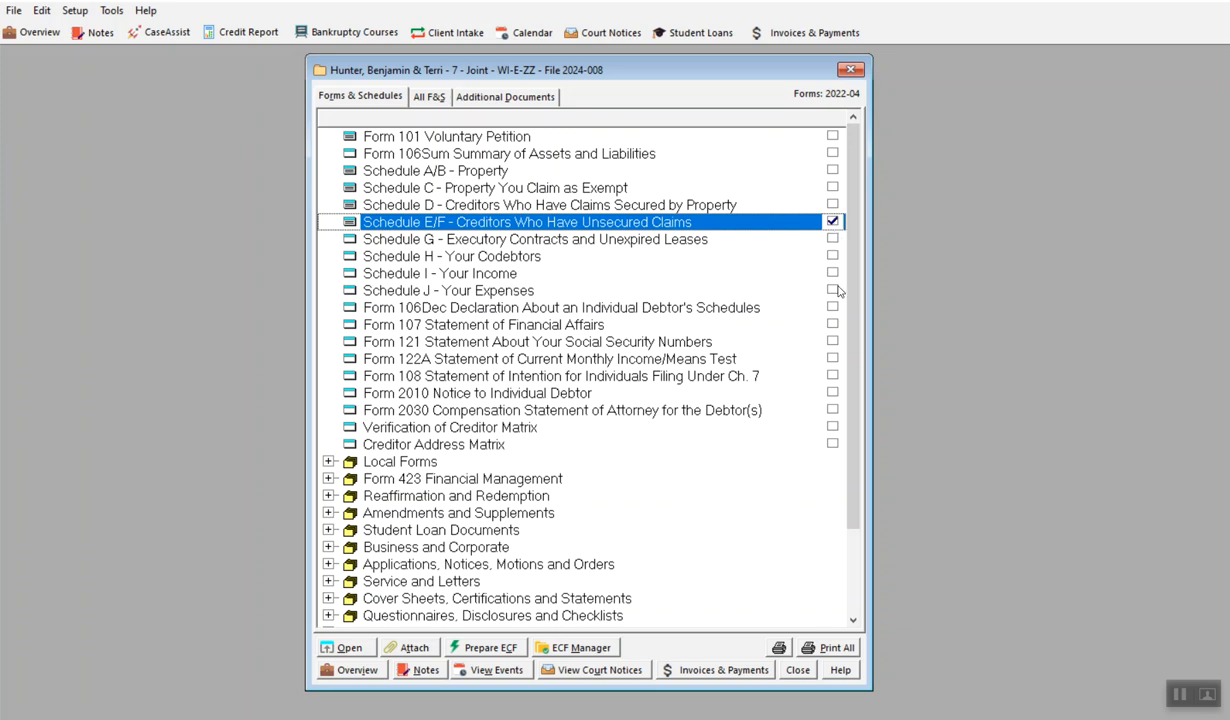
{"action": "left_click", "coordinate": [779, 648]}
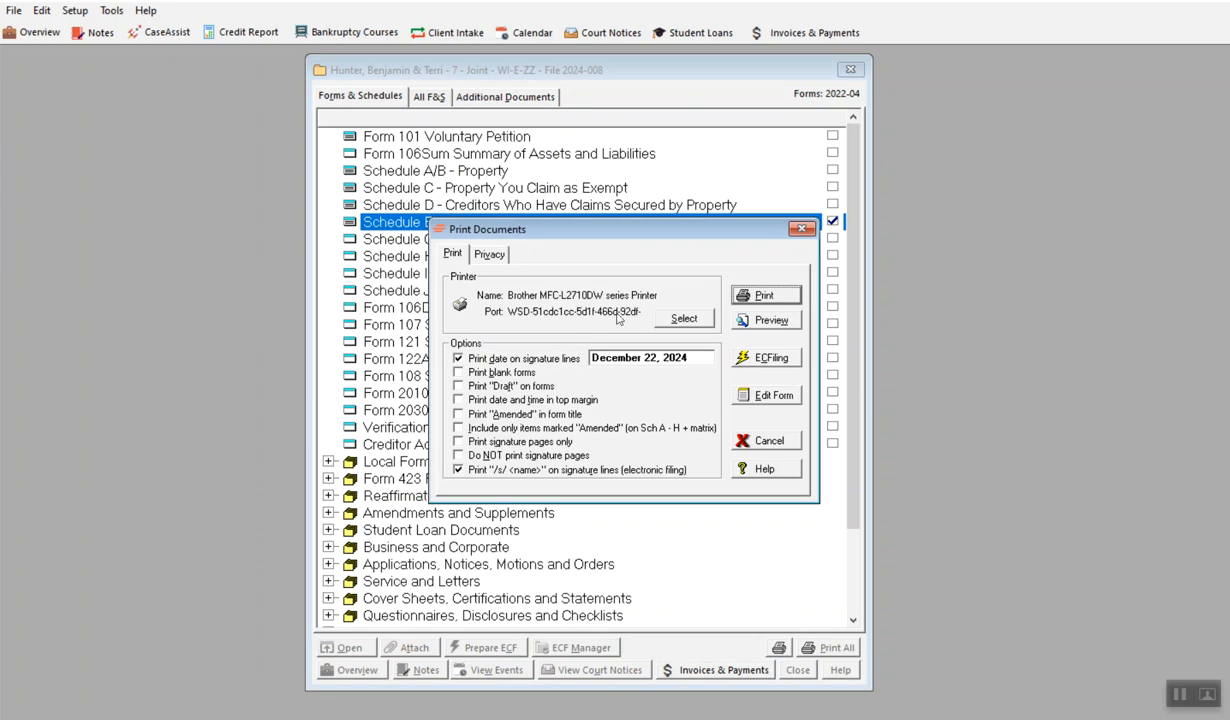
{"action": "left_click", "coordinate": [765, 320]}
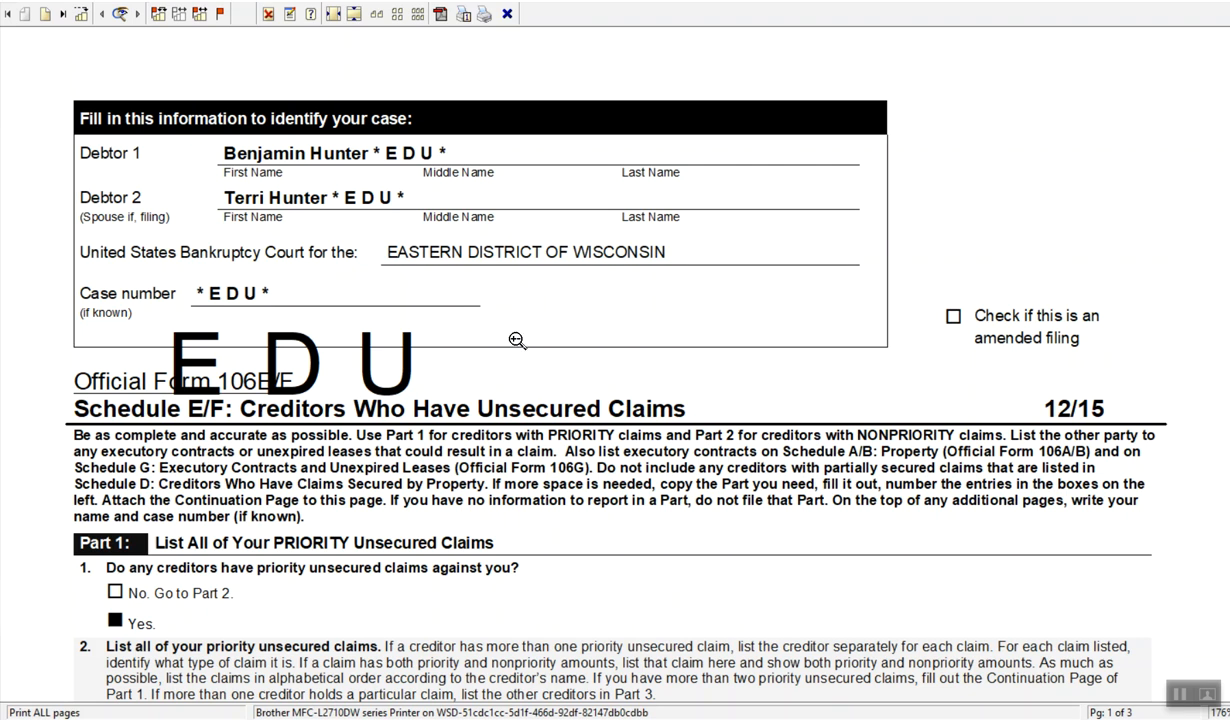
Review the priority unsecured claims listed in Part 1 on the first page of the Schedule E/F preview
{"action": "scroll", "coordinate": [495, 359], "scroll_direction": "down", "scroll_amount": 3}
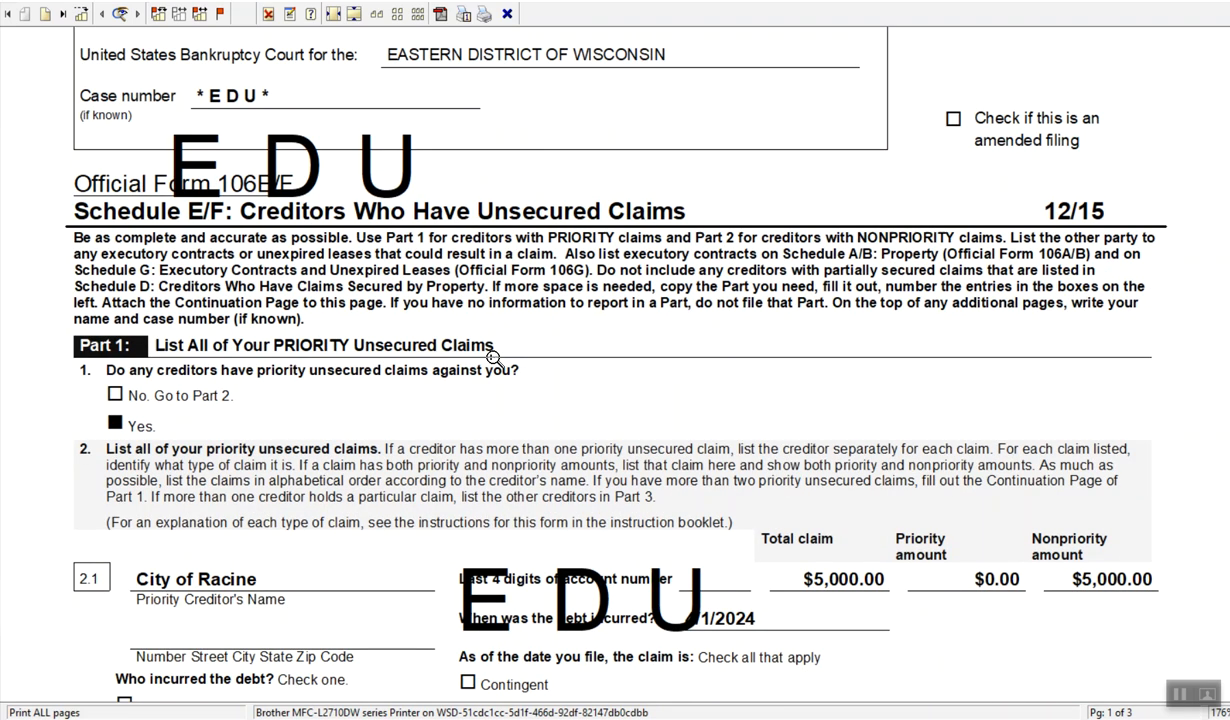
{"action": "scroll", "coordinate": [490, 352], "scroll_direction": "down", "scroll_amount": 1}
{"action": "scroll", "coordinate": [550, 344], "scroll_direction": "down", "scroll_amount": 1}
{"action": "scroll", "coordinate": [557, 345], "scroll_direction": "down", "scroll_amount": 1}
{"action": "scroll", "coordinate": [425, 440], "scroll_direction": "down", "scroll_amount": 2}
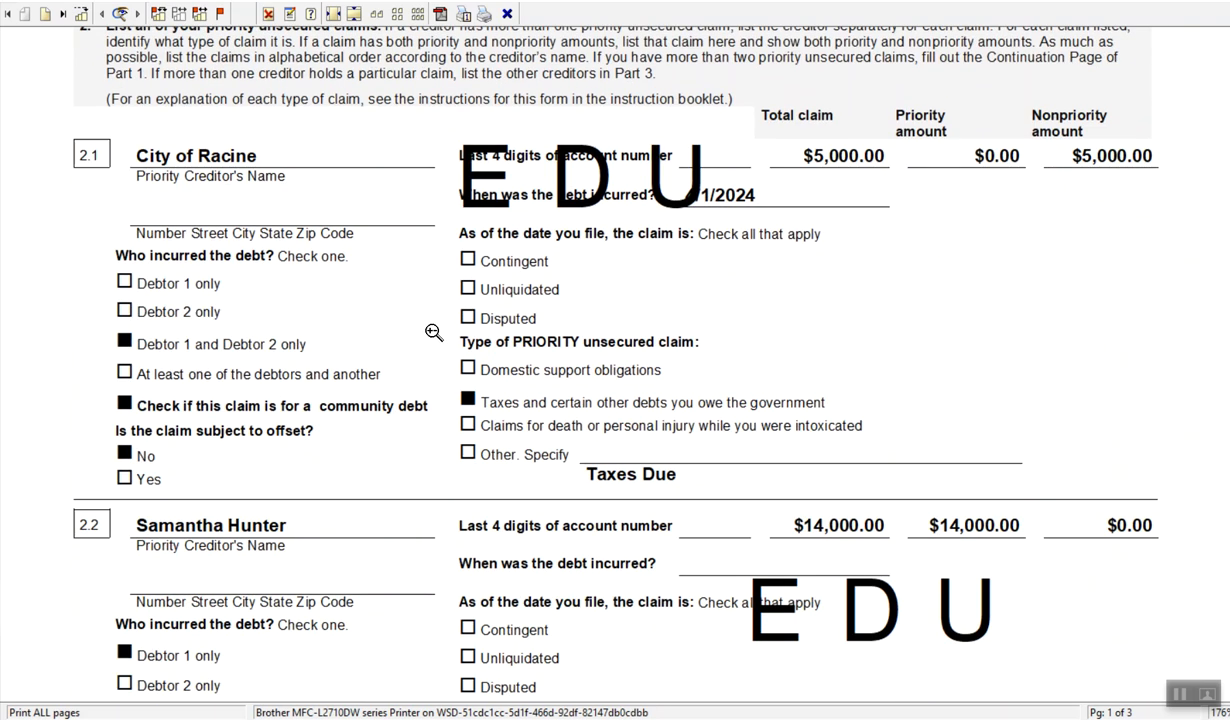
{"action": "scroll", "coordinate": [434, 333], "scroll_direction": "down", "scroll_amount": 2}
{"action": "scroll", "coordinate": [500, 468], "scroll_direction": "down", "scroll_amount": 1}
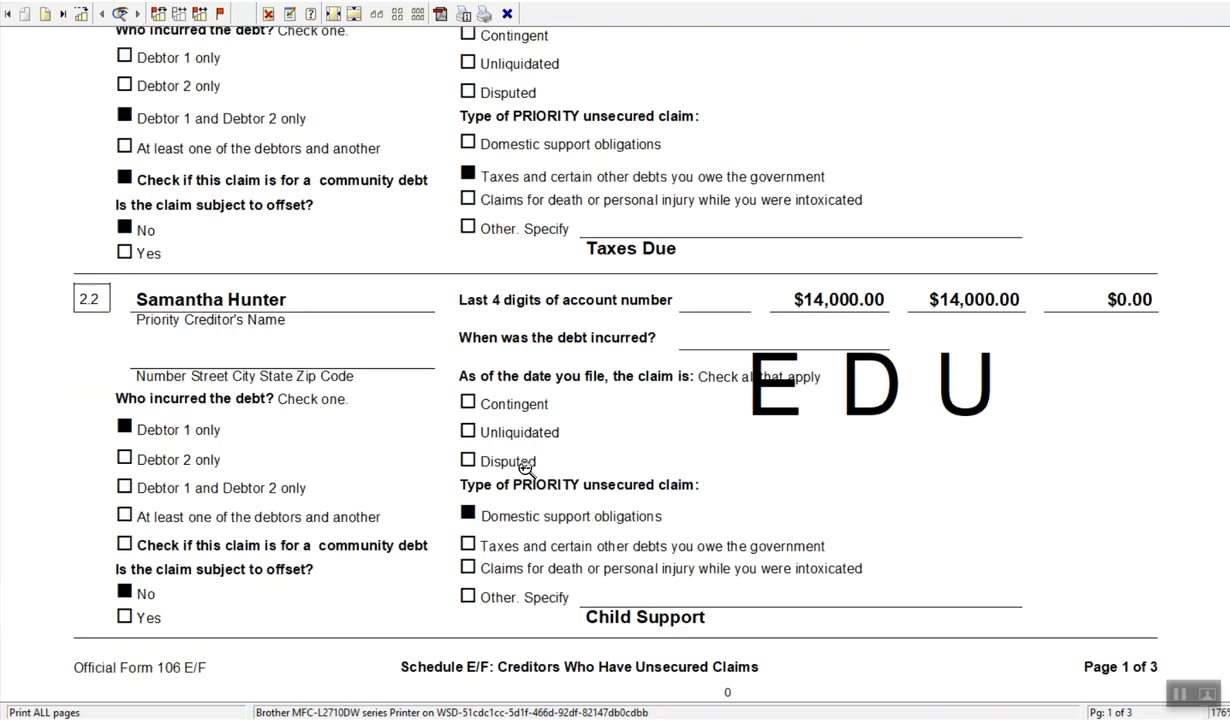
{"action": "scroll", "coordinate": [526, 468], "scroll_direction": "up", "scroll_amount": 1}
{"action": "scroll", "coordinate": [527, 465], "scroll_direction": "up", "scroll_amount": 2}
{"action": "scroll", "coordinate": [527, 462], "scroll_direction": "up", "scroll_amount": 6}
{"action": "scroll", "coordinate": [523, 439], "scroll_direction": "up", "scroll_amount": 2}
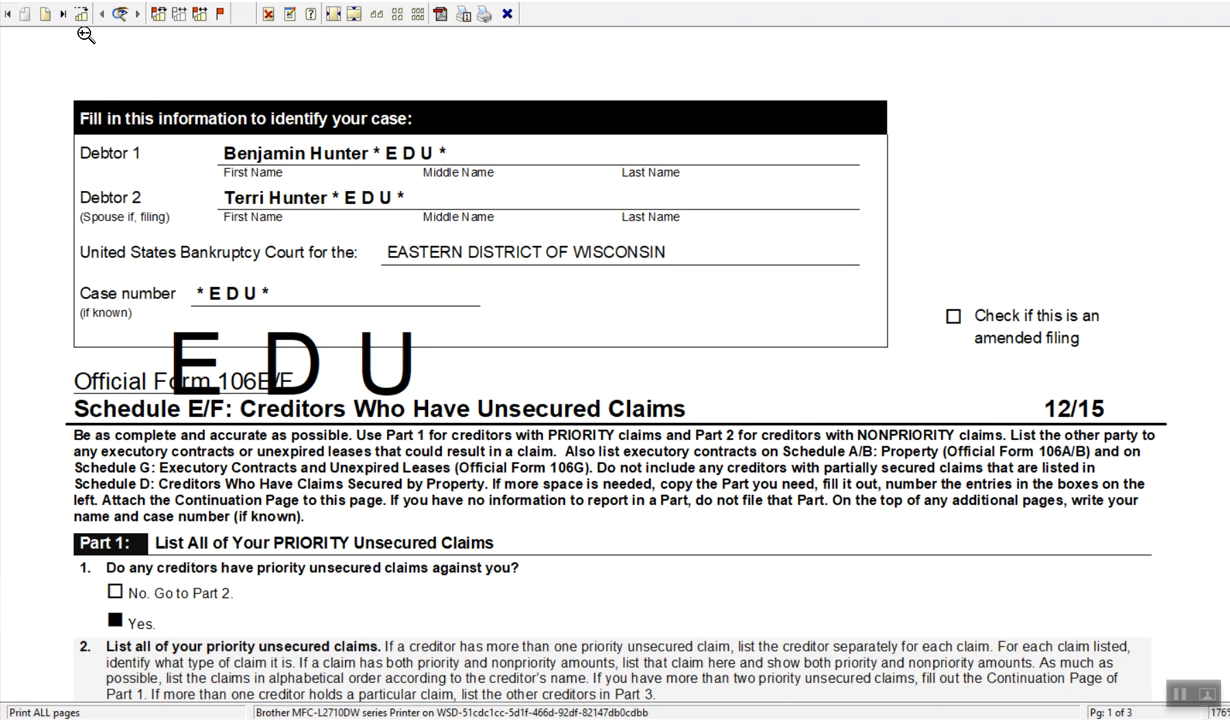
Check the claim totals on the last page and the nonpriority claims on page 2, and close the preview
{"action": "left_click", "coordinate": [61, 14]}
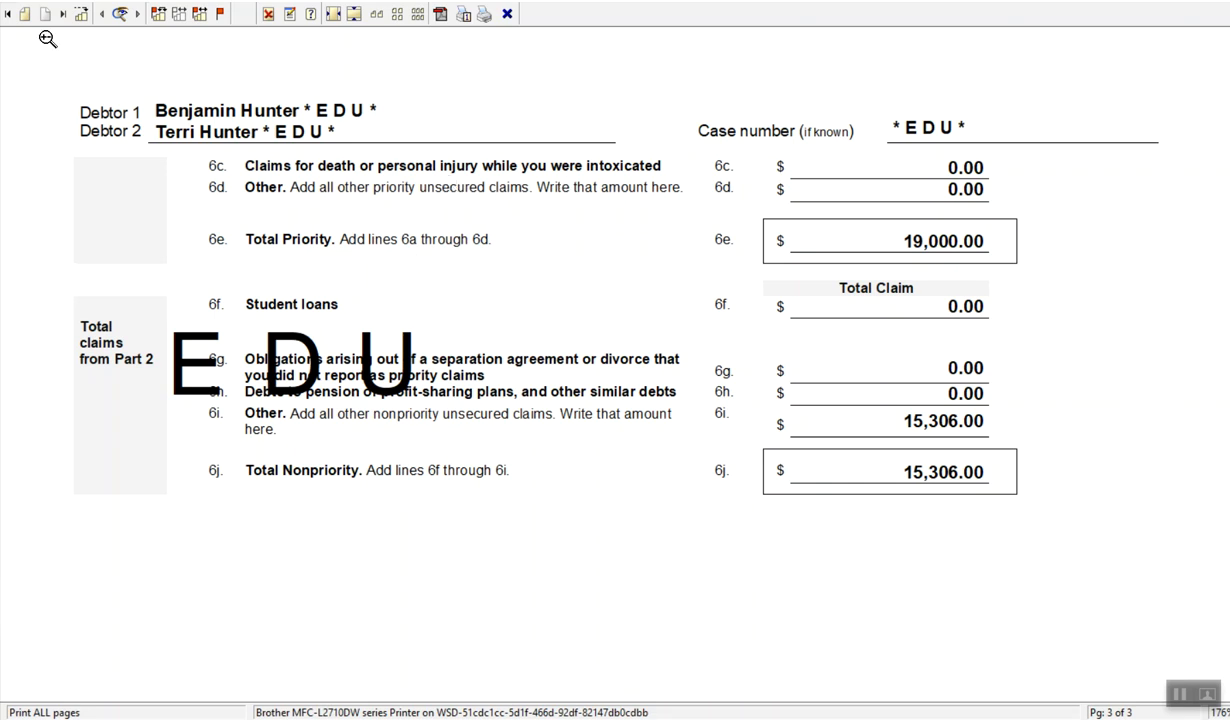
{"action": "left_click", "coordinate": [24, 14]}
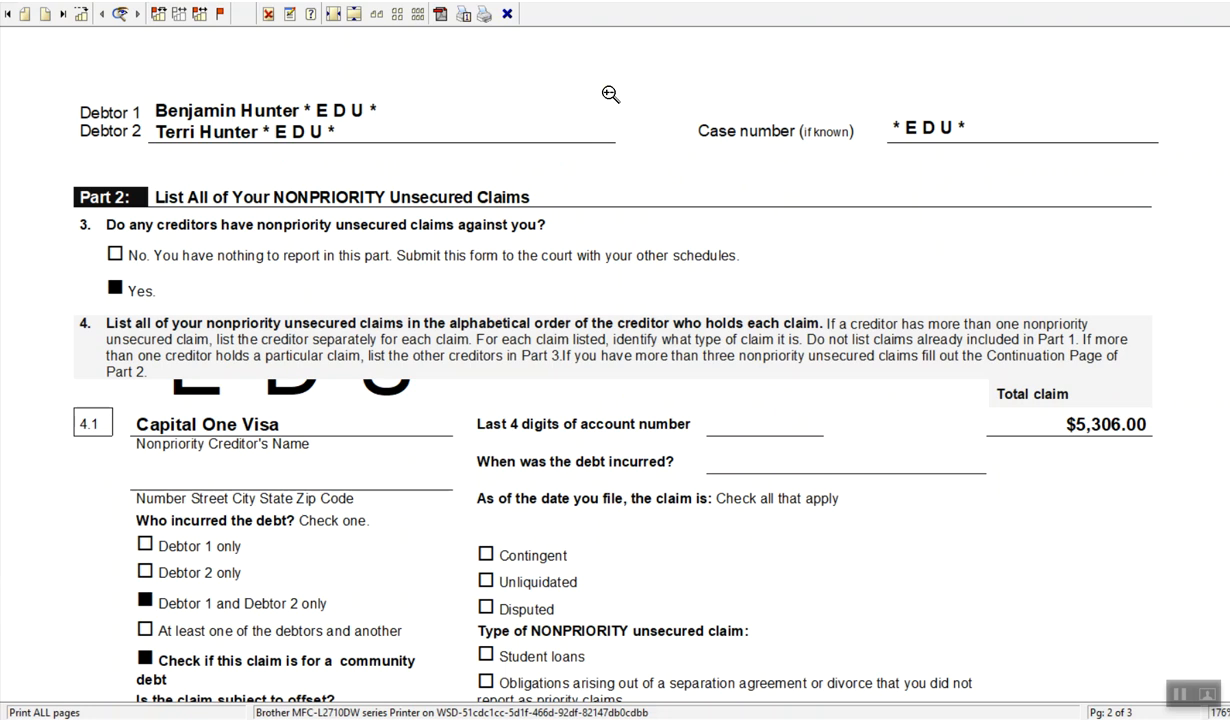
{"action": "left_click", "coordinate": [1217, 1]}
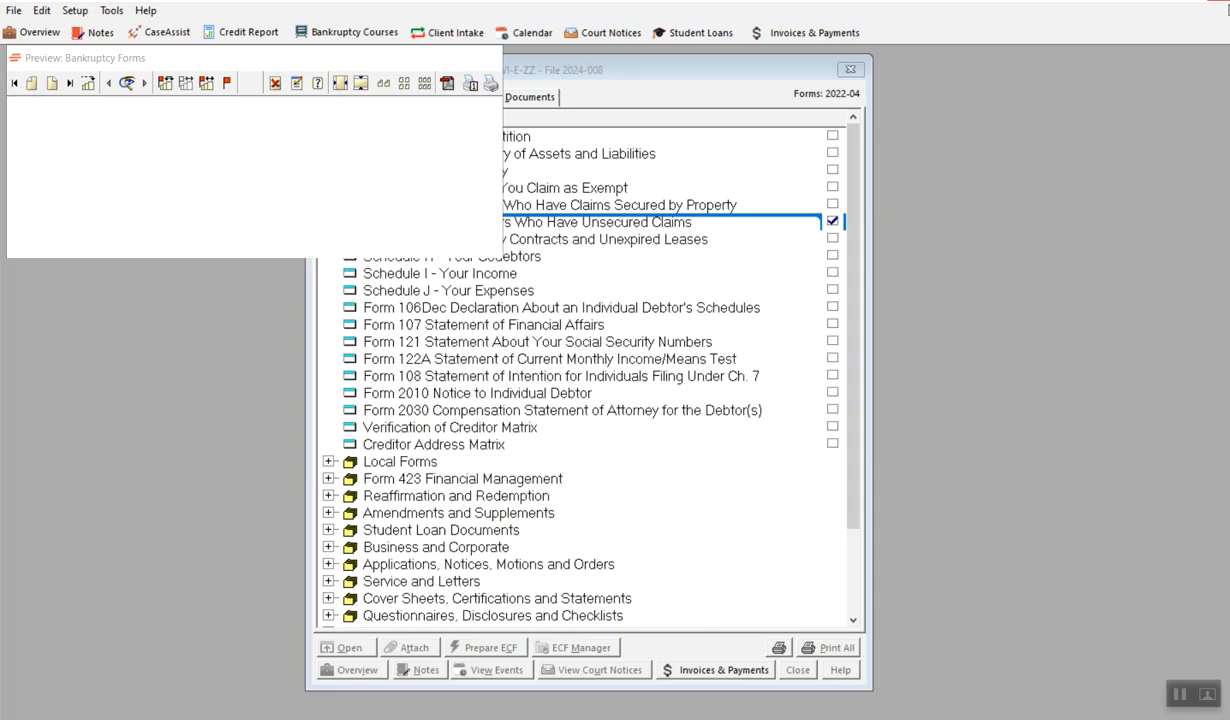
Look at the Schedule E/F creditor list again, close it and reopen the form's print preview
{"action": "double_click", "coordinate": [560, 226]}
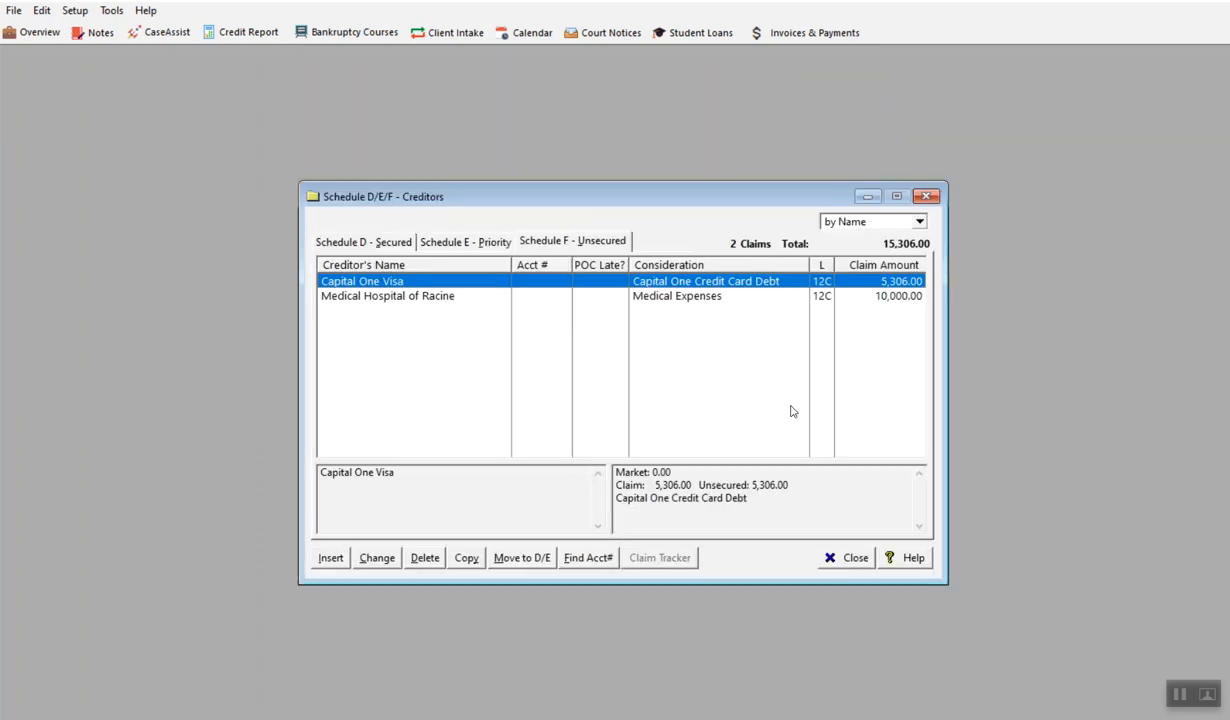
{"action": "left_click", "coordinate": [856, 558]}
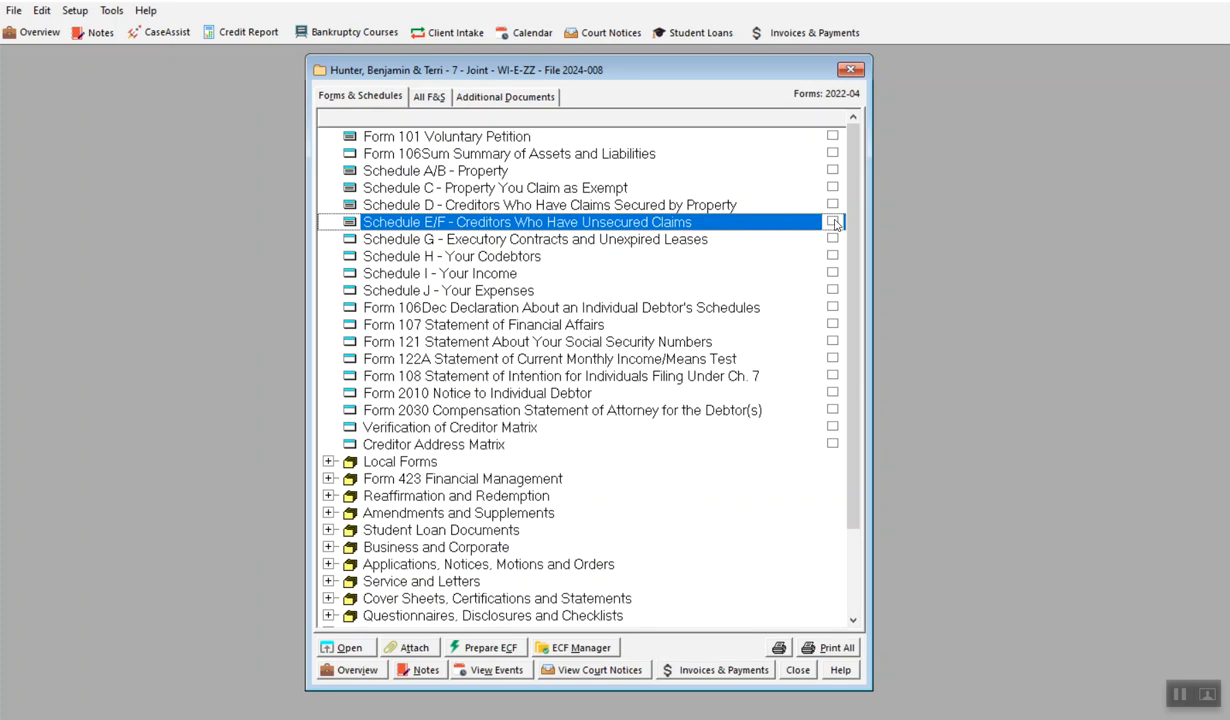
{"action": "left_click", "coordinate": [779, 648]}
{"action": "left_click", "coordinate": [773, 318]}
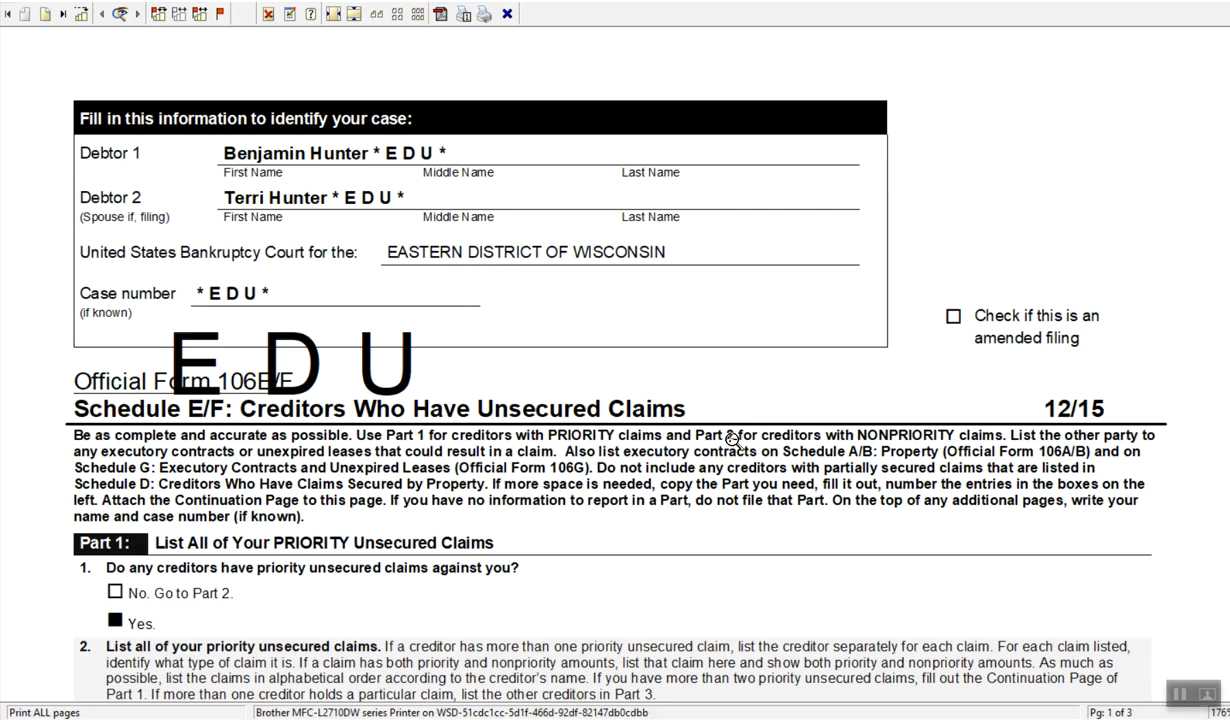
Review the priority claims on the previewed first page and the claim totals on the last page, returning to page 1
{"action": "scroll", "coordinate": [465, 330], "scroll_direction": "down", "scroll_amount": 5}
{"action": "scroll", "coordinate": [483, 333], "scroll_direction": "down", "scroll_amount": 6}
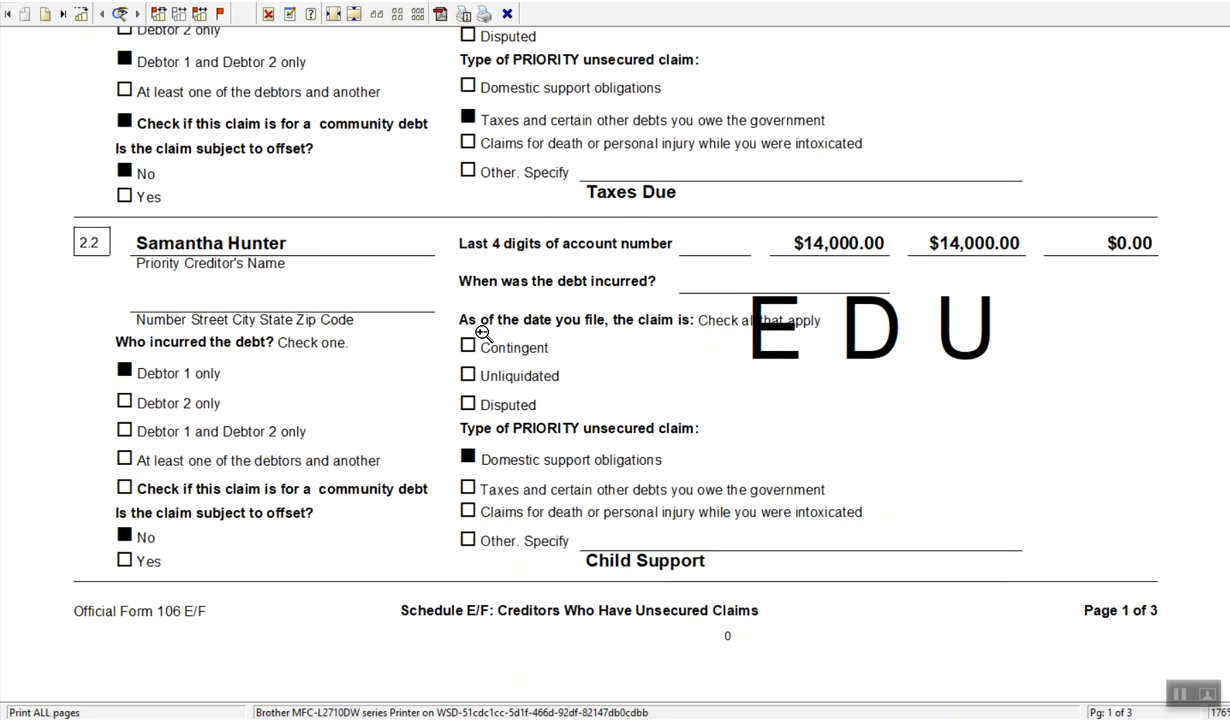
{"action": "scroll", "coordinate": [483, 333], "scroll_direction": "down", "scroll_amount": 1}
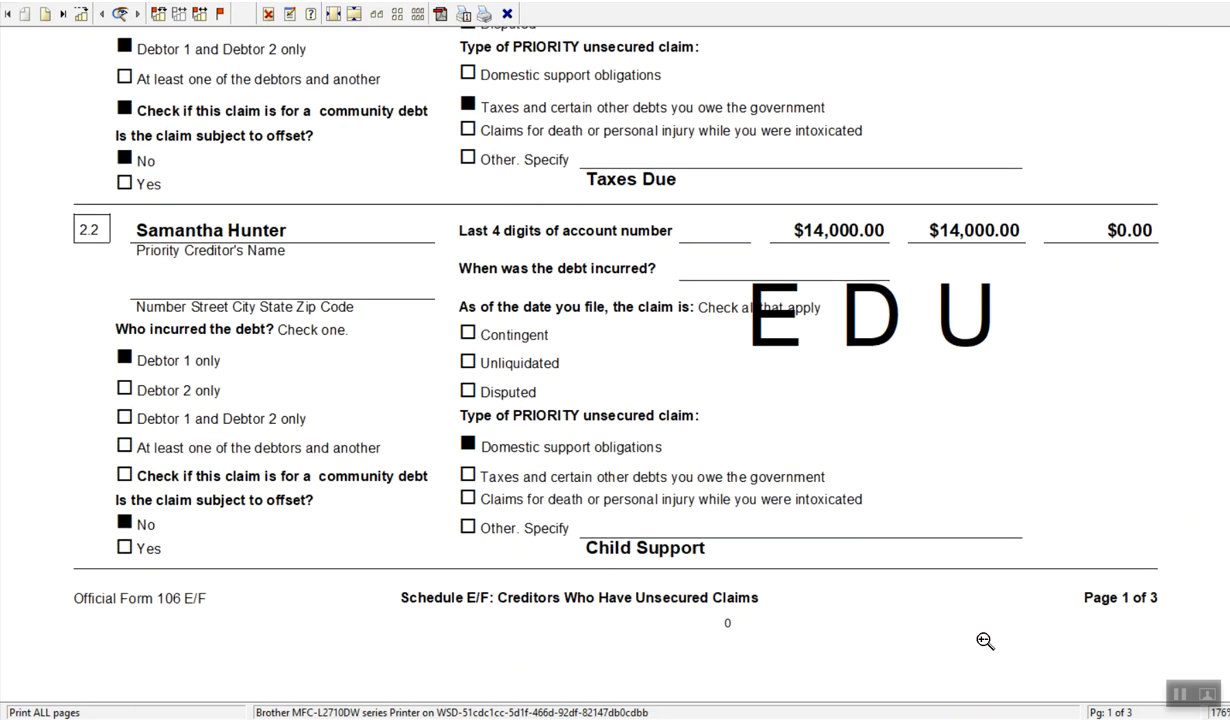
{"action": "left_click", "coordinate": [62, 13]}
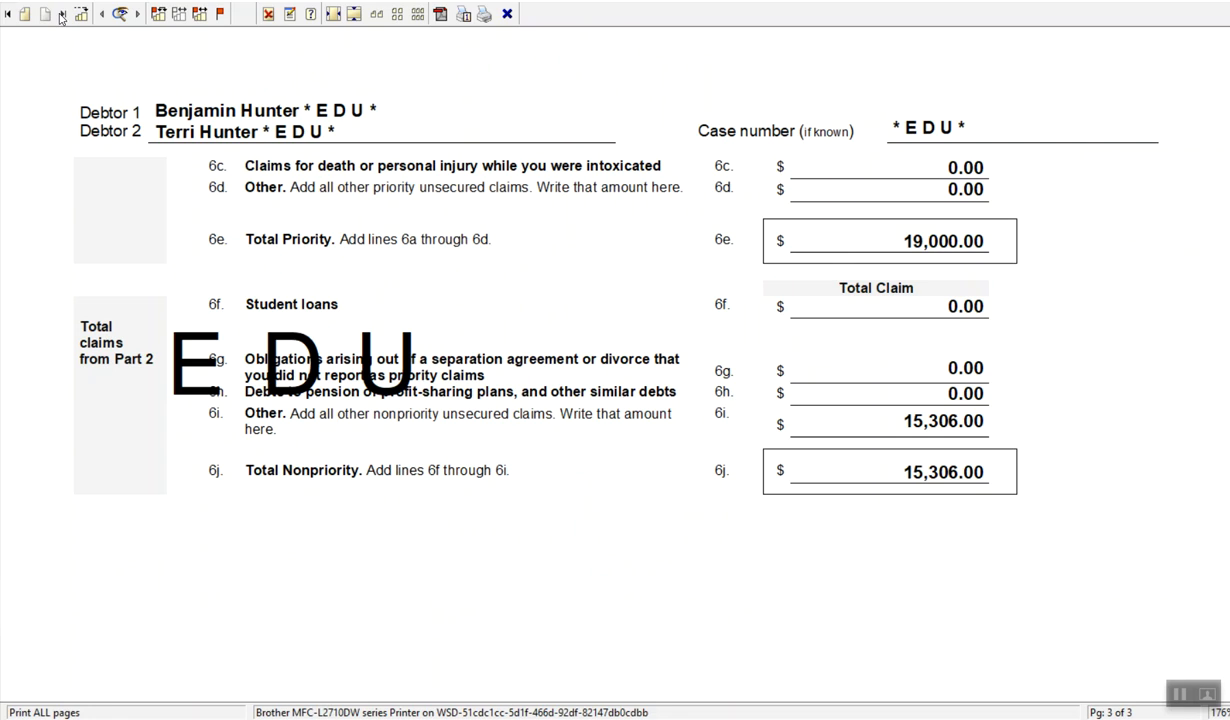
{"action": "left_click", "coordinate": [9, 14]}
{"action": "left_click", "coordinate": [709, 372]}
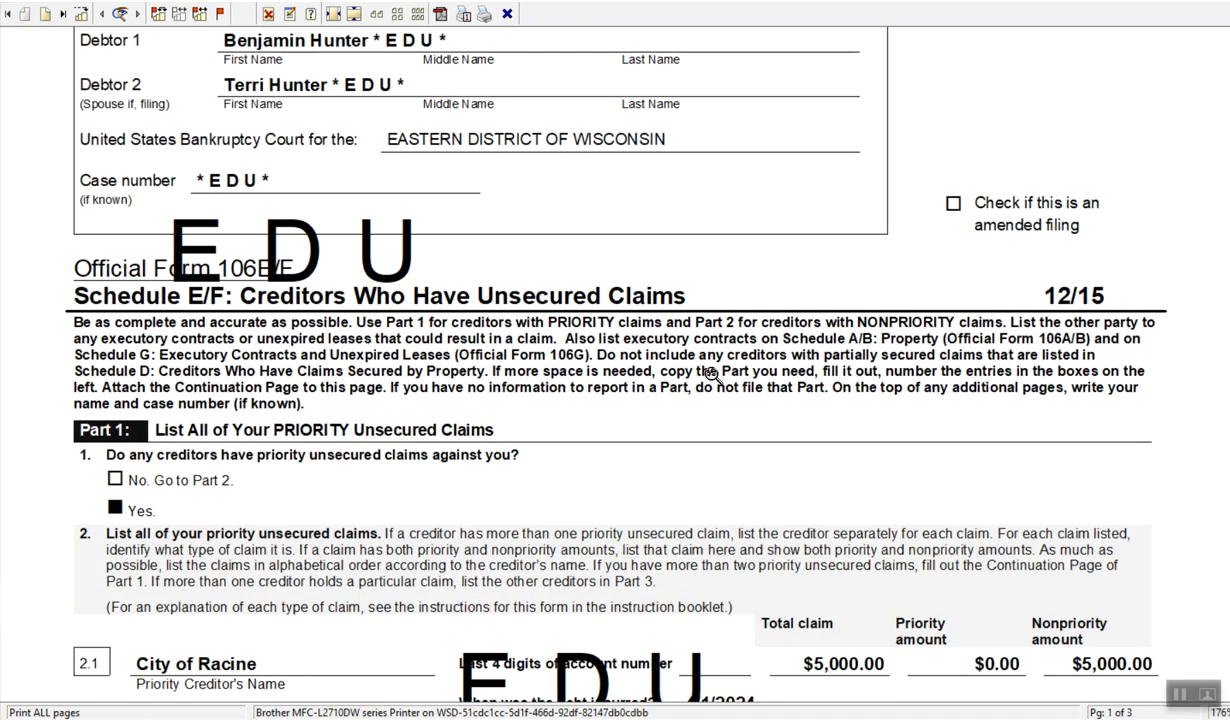
{"action": "scroll", "coordinate": [709, 372], "scroll_direction": "down", "scroll_amount": 12}
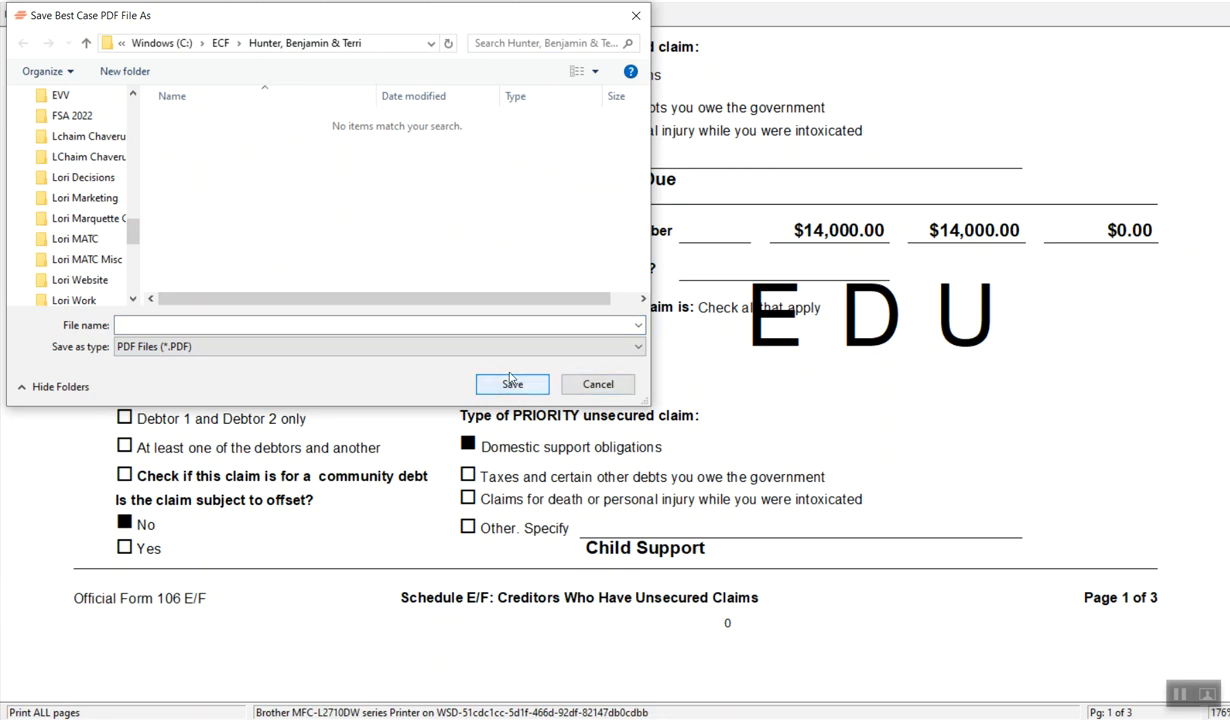
Save the previewed Schedule E/F as a PDF in the case's ECF folder, using the debtors' first names as the file name
{"action": "left_click", "coordinate": [230, 324]}
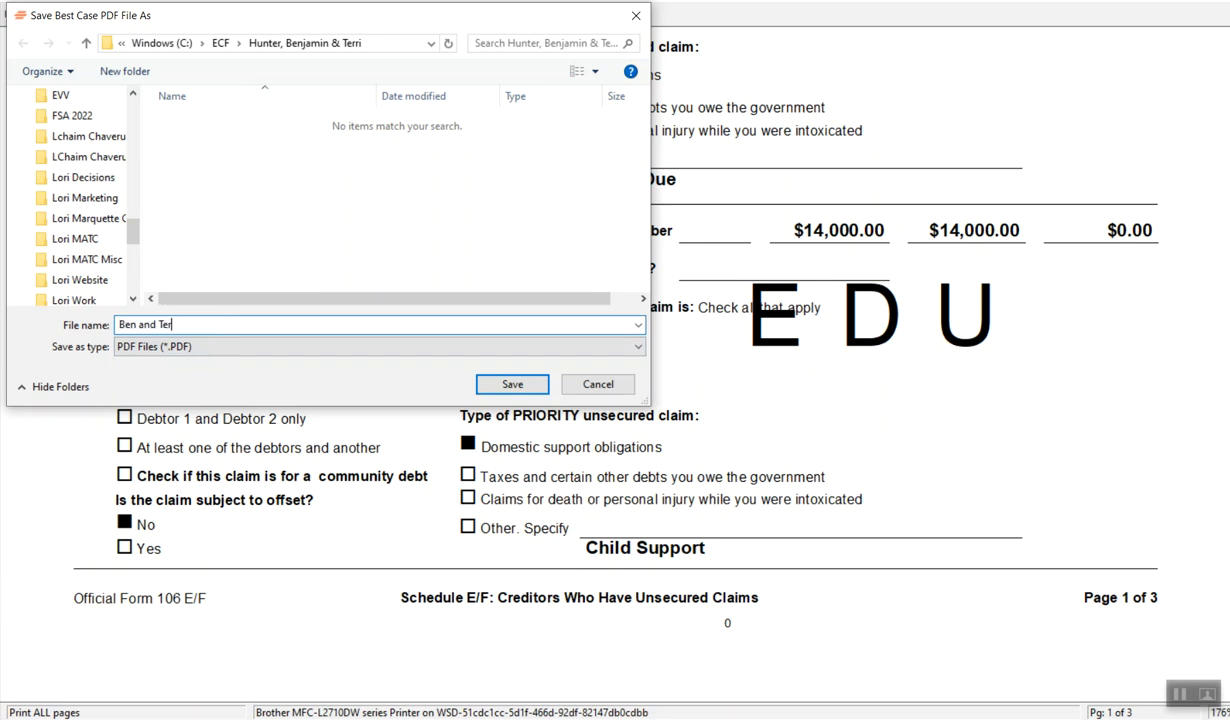
{"action": "key", "text": "Return"}
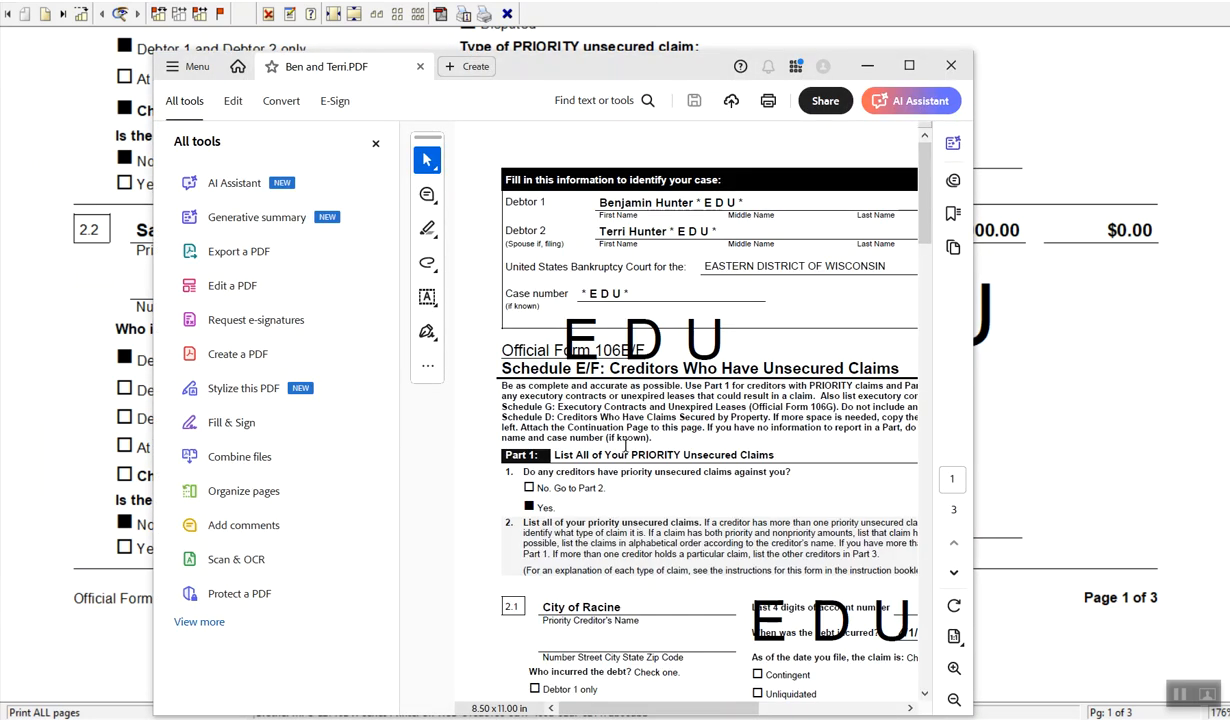
Maximize the exported Schedule E/F PDF in Adobe Acrobat and review its priority and nonpriority claims
{"action": "left_click", "coordinate": [907, 66]}
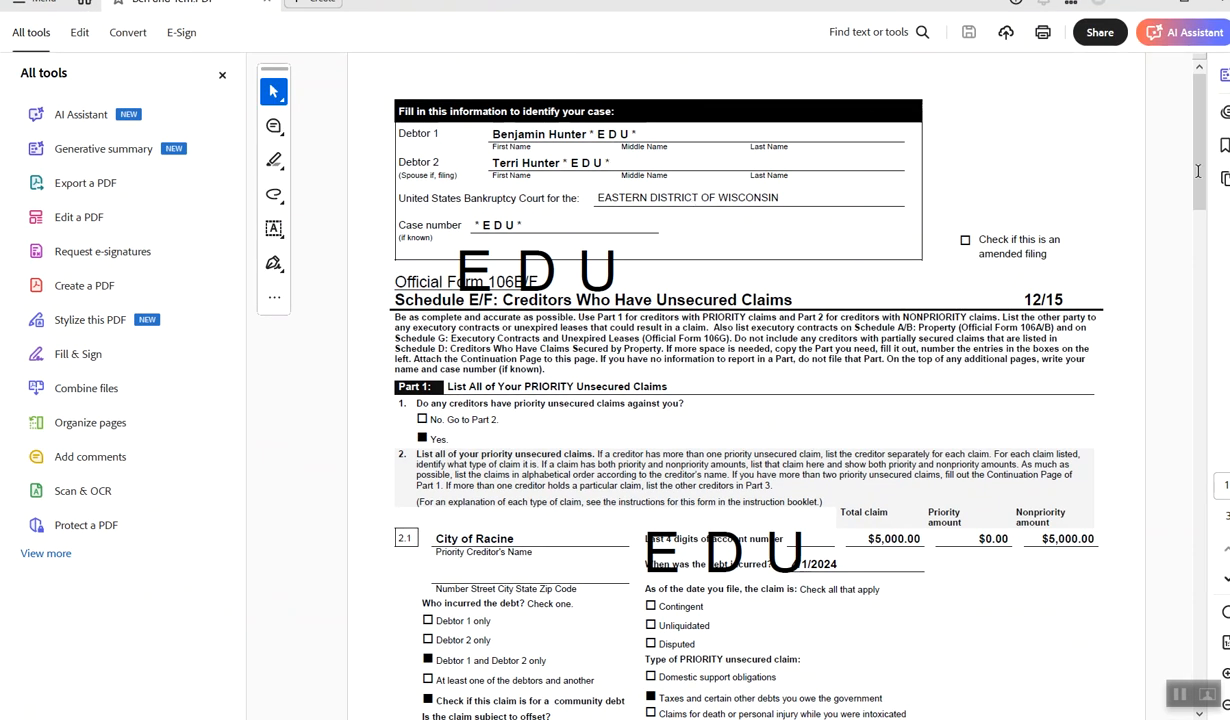
{"action": "scroll", "coordinate": [772, 350], "scroll_direction": "down", "scroll_amount": 10}
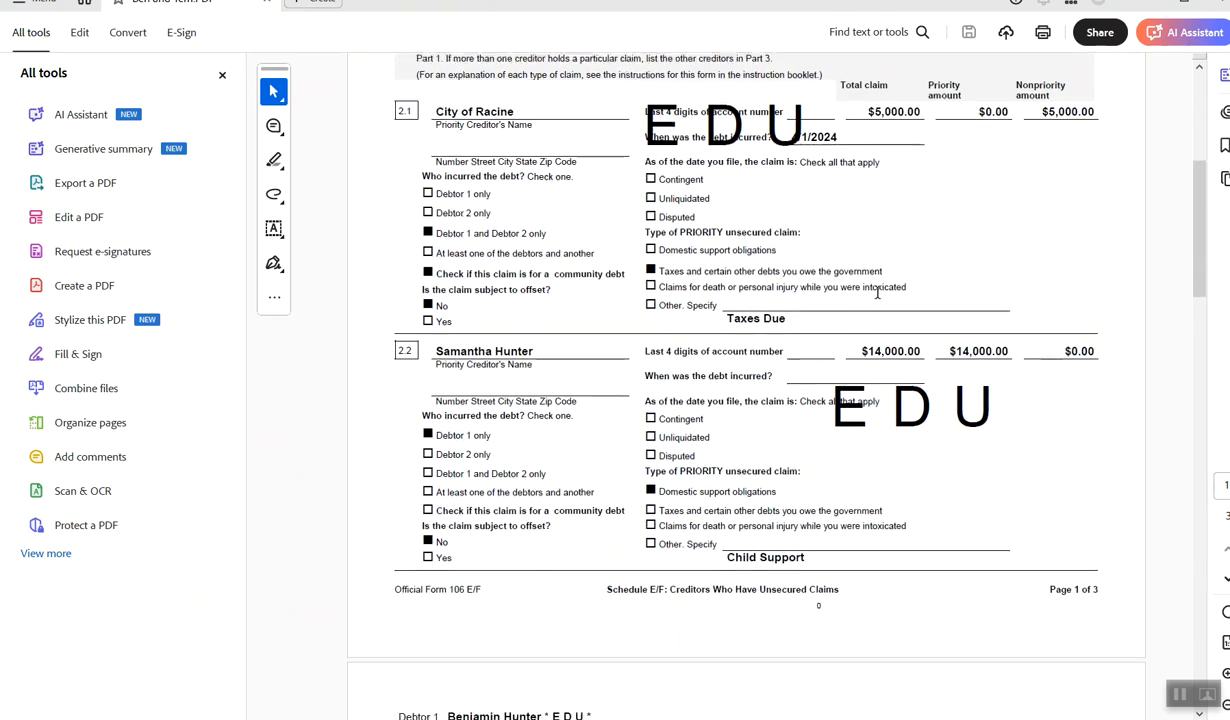
{"action": "scroll", "coordinate": [877, 292], "scroll_direction": "down", "scroll_amount": 2}
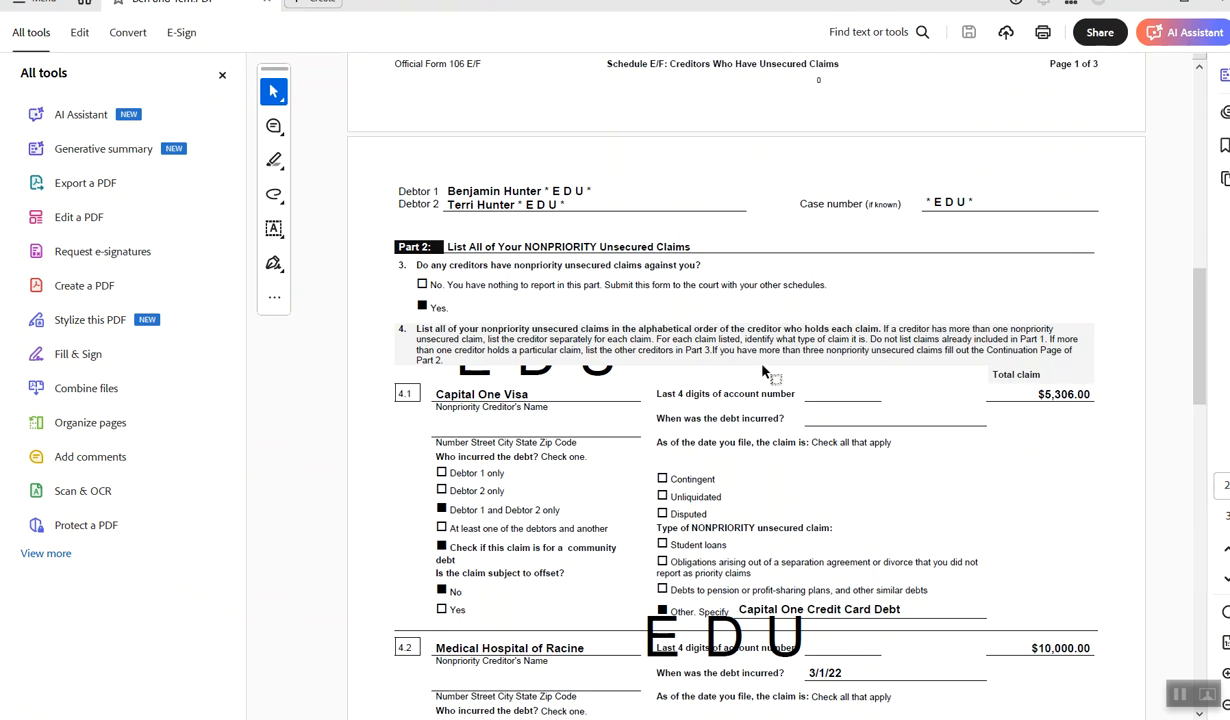
{"action": "scroll", "coordinate": [763, 371], "scroll_direction": "down", "scroll_amount": 10}
{"action": "scroll", "coordinate": [763, 364], "scroll_direction": "down", "scroll_amount": 12}
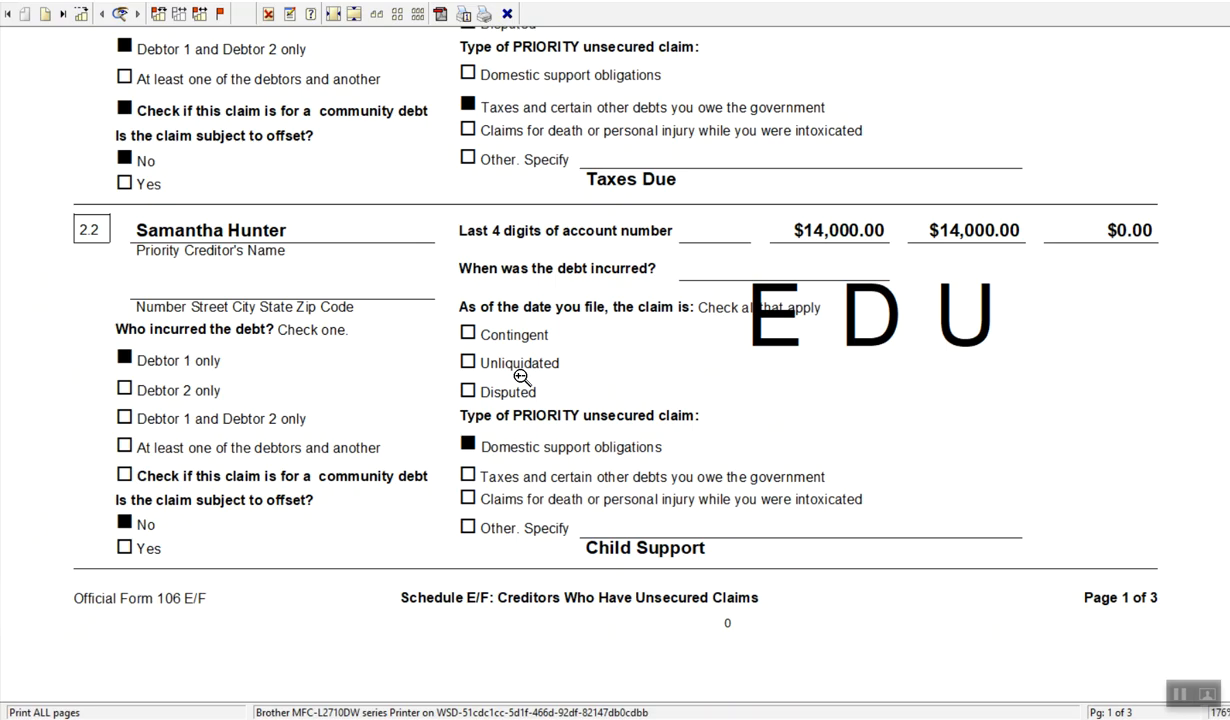
Return to the forms list, mark only Schedule E/F for printing, view its print preview and close it
{"action": "left_click", "coordinate": [1215, 2]}
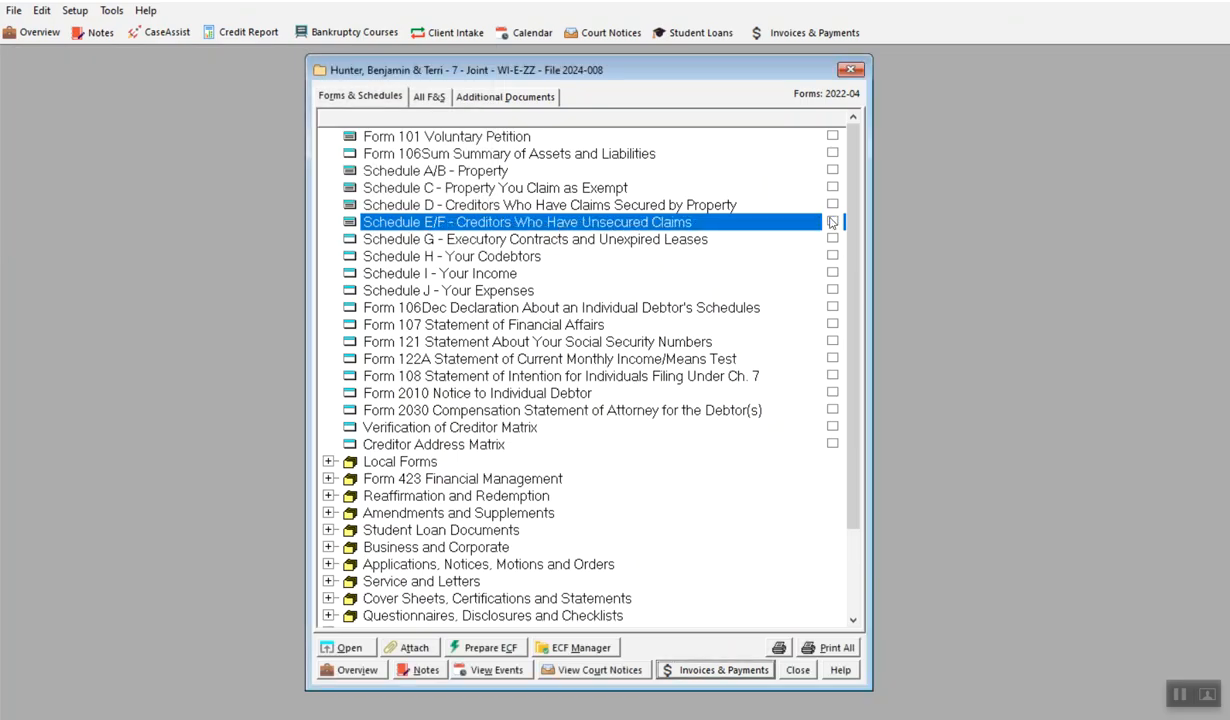
{"action": "left_click", "coordinate": [832, 222]}
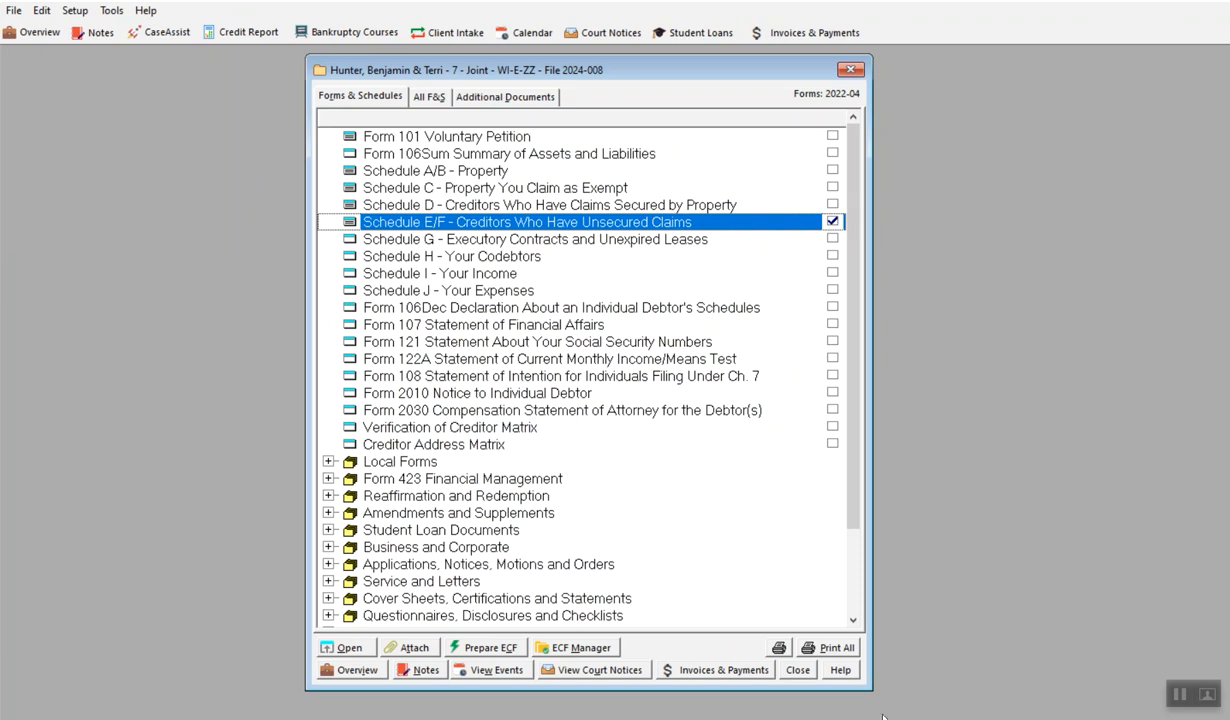
{"action": "left_click", "coordinate": [778, 647]}
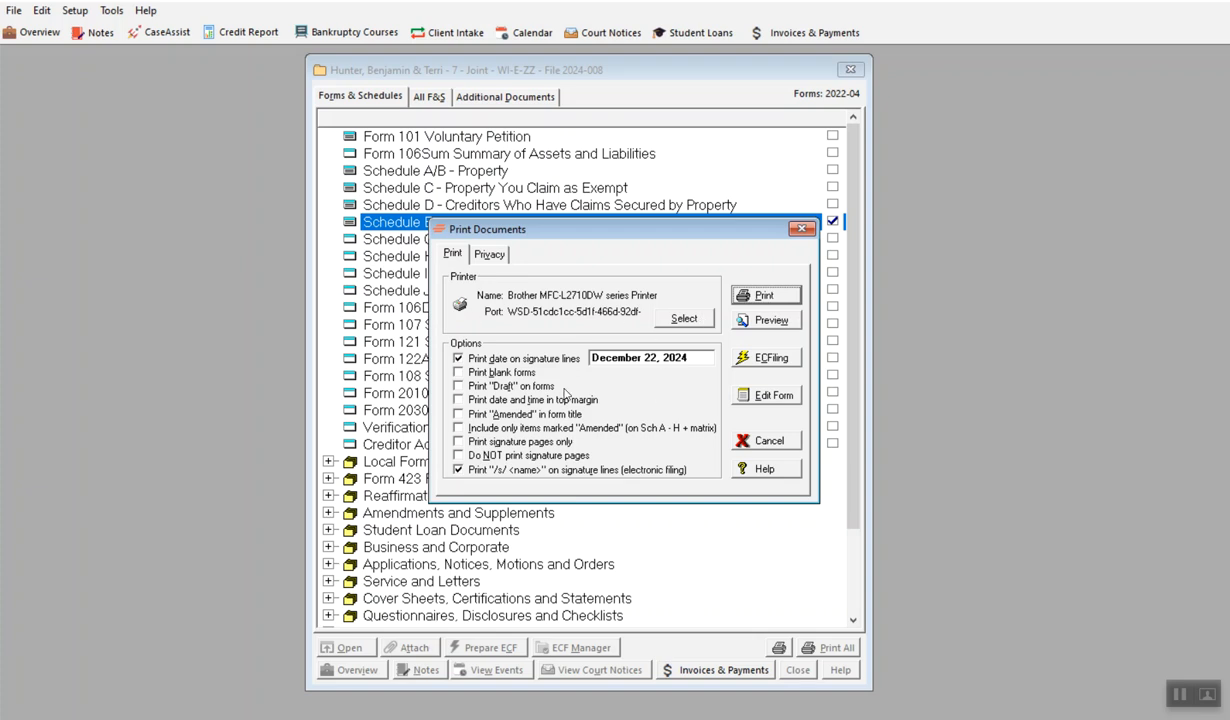
{"action": "left_click", "coordinate": [767, 325]}
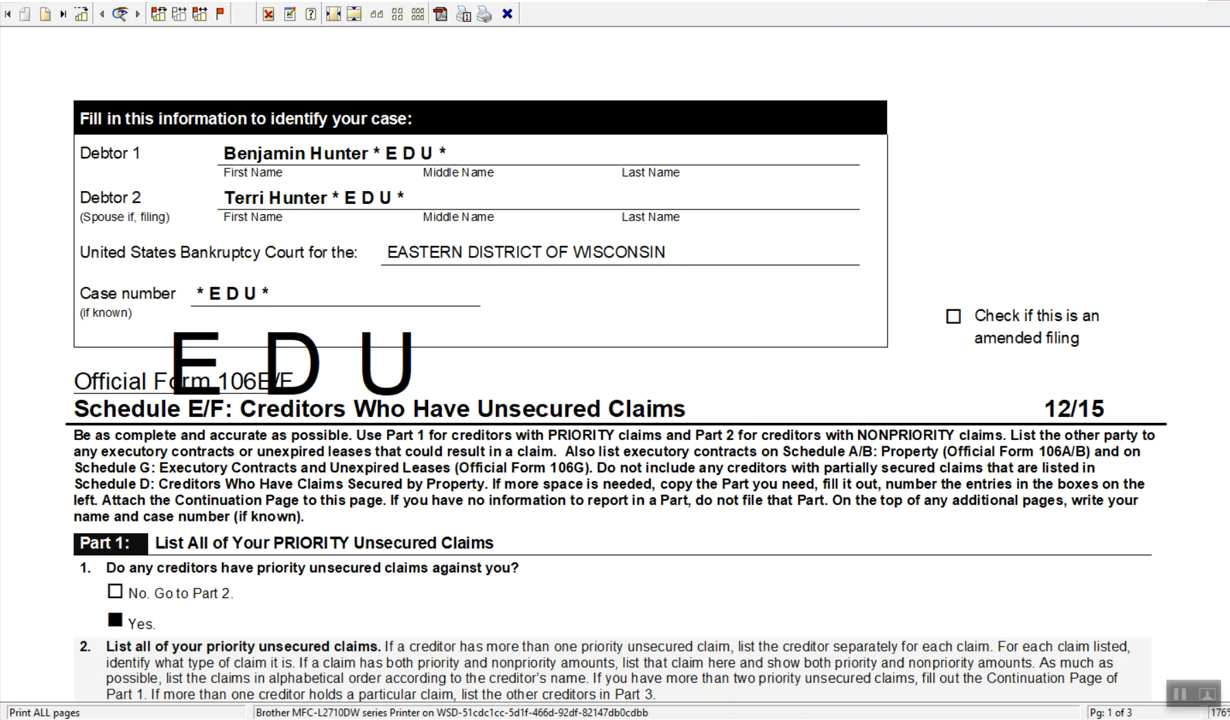
{"action": "left_click", "coordinate": [1219, 2]}
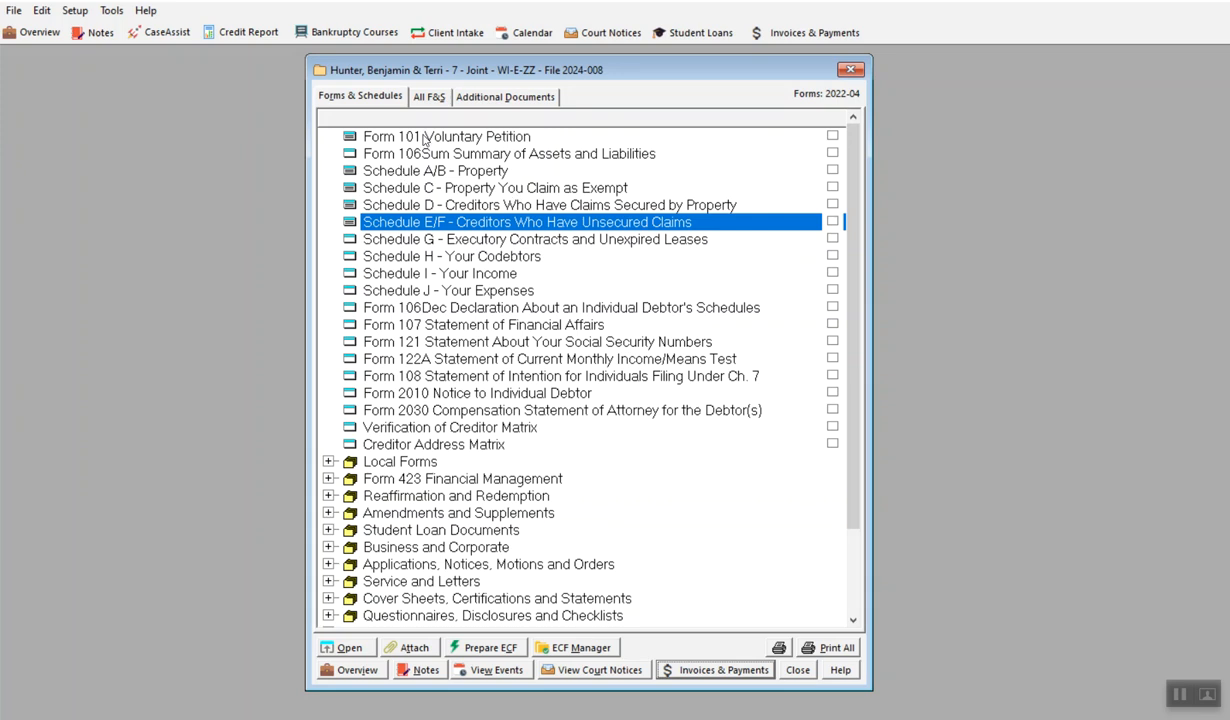
Go through Schedules A/B, C, D and E/F in the forms list, and review the asset and liability totals on Form 106Sum
{"action": "left_click", "coordinate": [487, 174]}
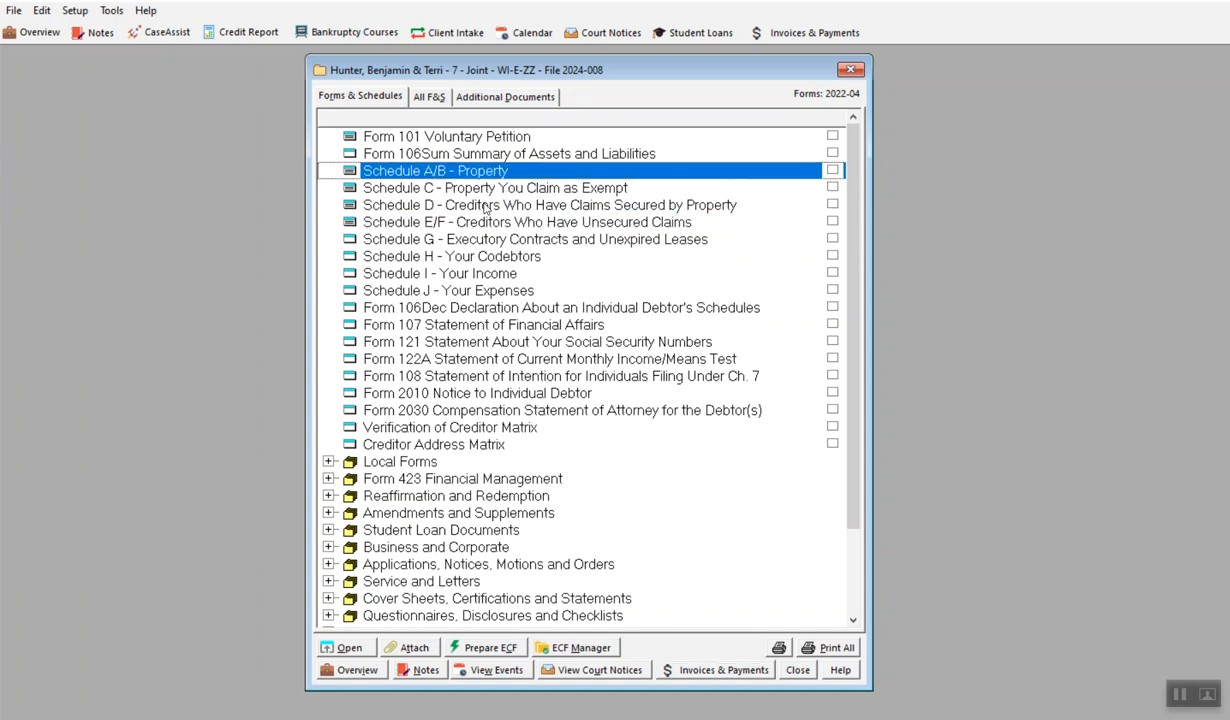
{"action": "left_click", "coordinate": [485, 190]}
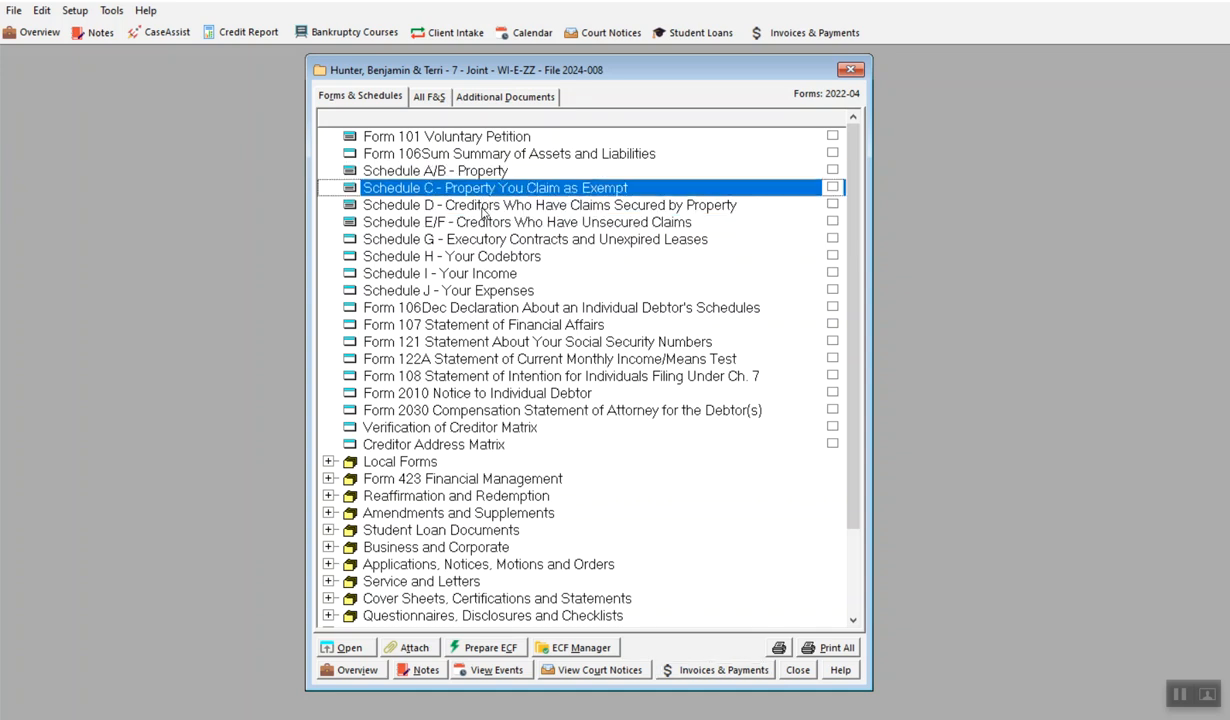
{"action": "left_click", "coordinate": [481, 208]}
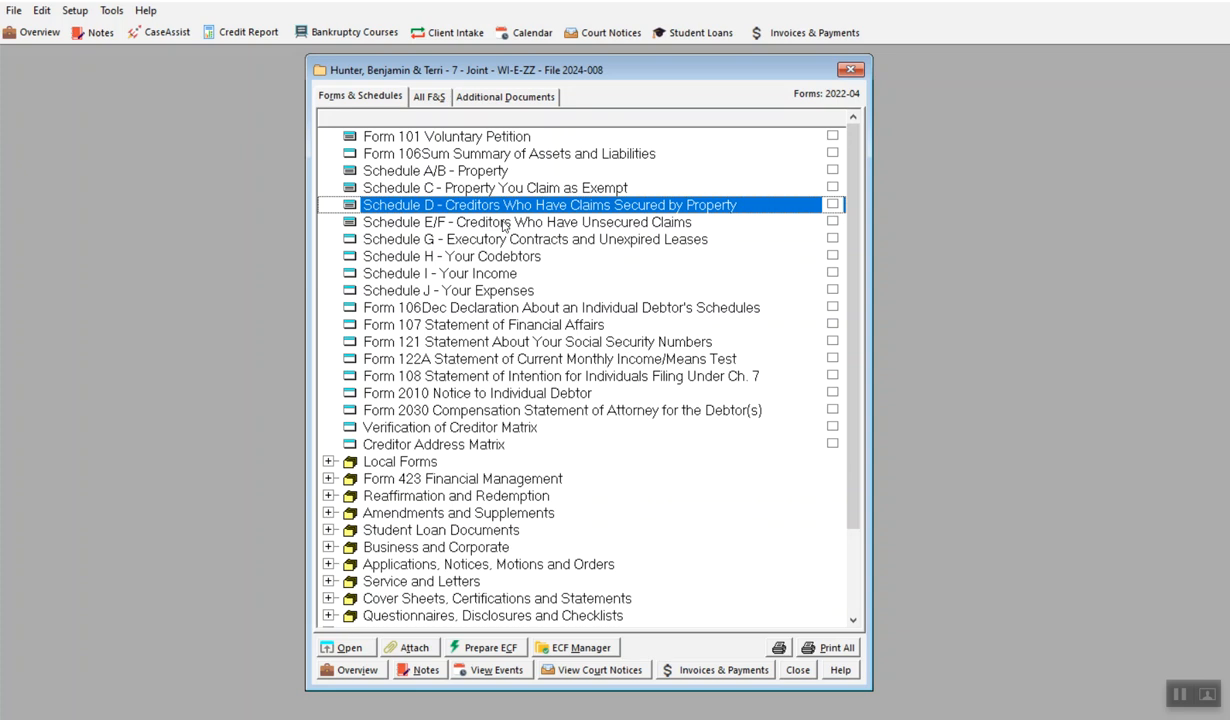
{"action": "left_click", "coordinate": [480, 222]}
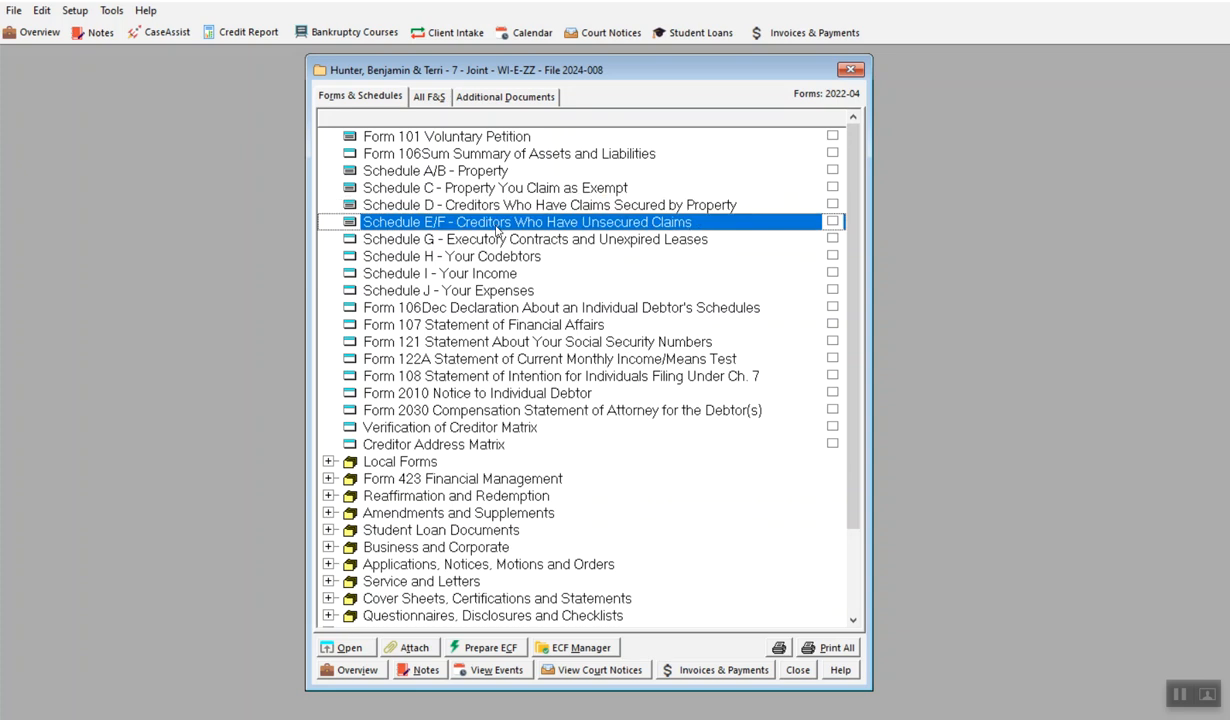
{"action": "double_click", "coordinate": [535, 154]}
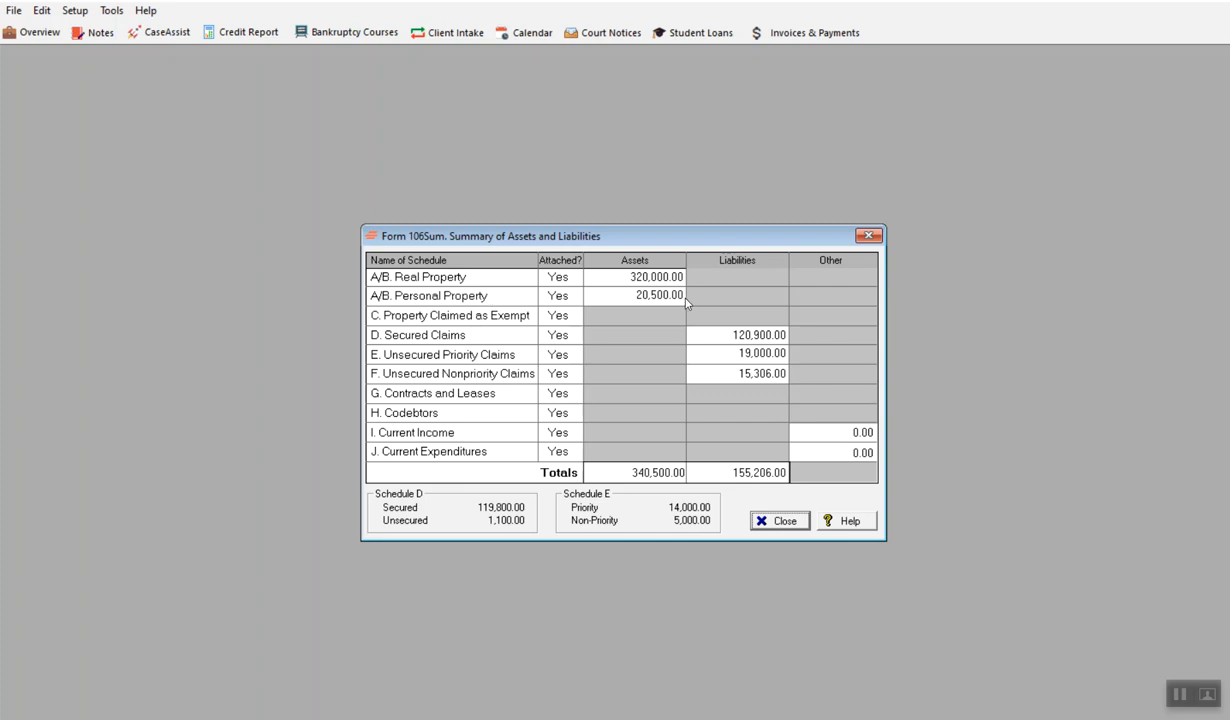
{"action": "left_click", "coordinate": [782, 521]}
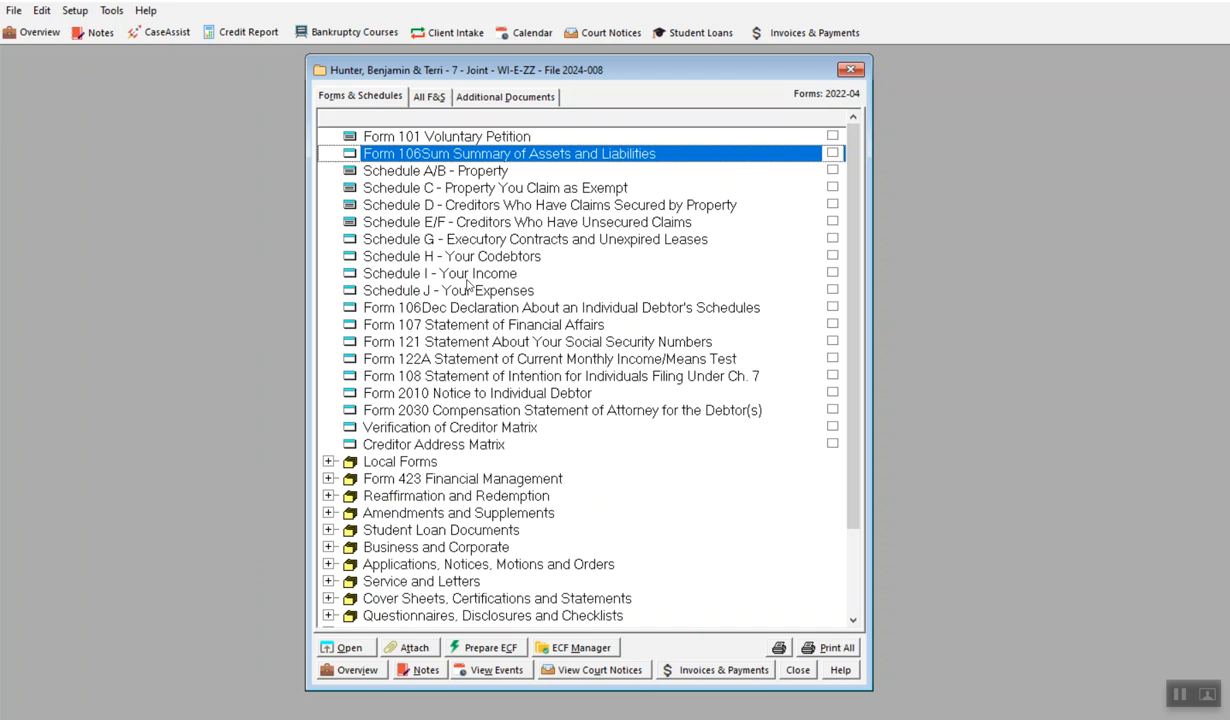